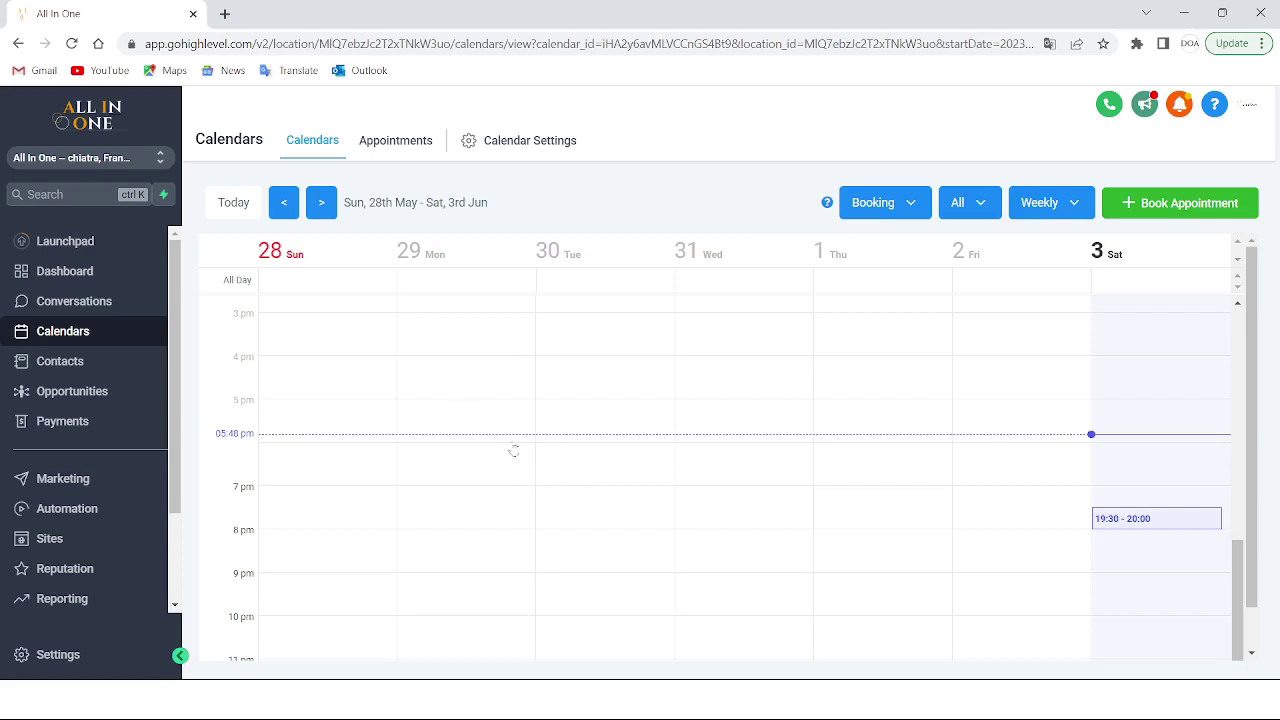
Dismiss the browser context menu and create a new Simple Calendar from Calendar Settings
{"action": "right_click", "coordinate": [550, 434]}
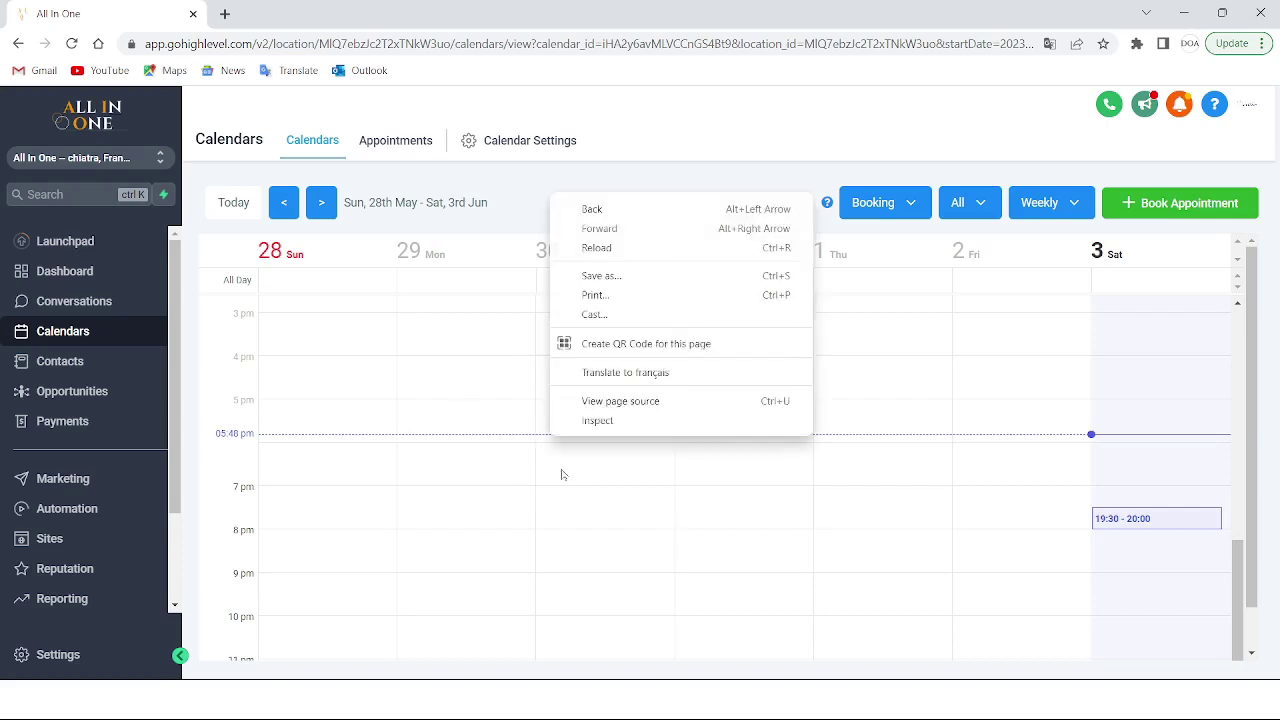
{"action": "right_click", "coordinate": [409, 390]}
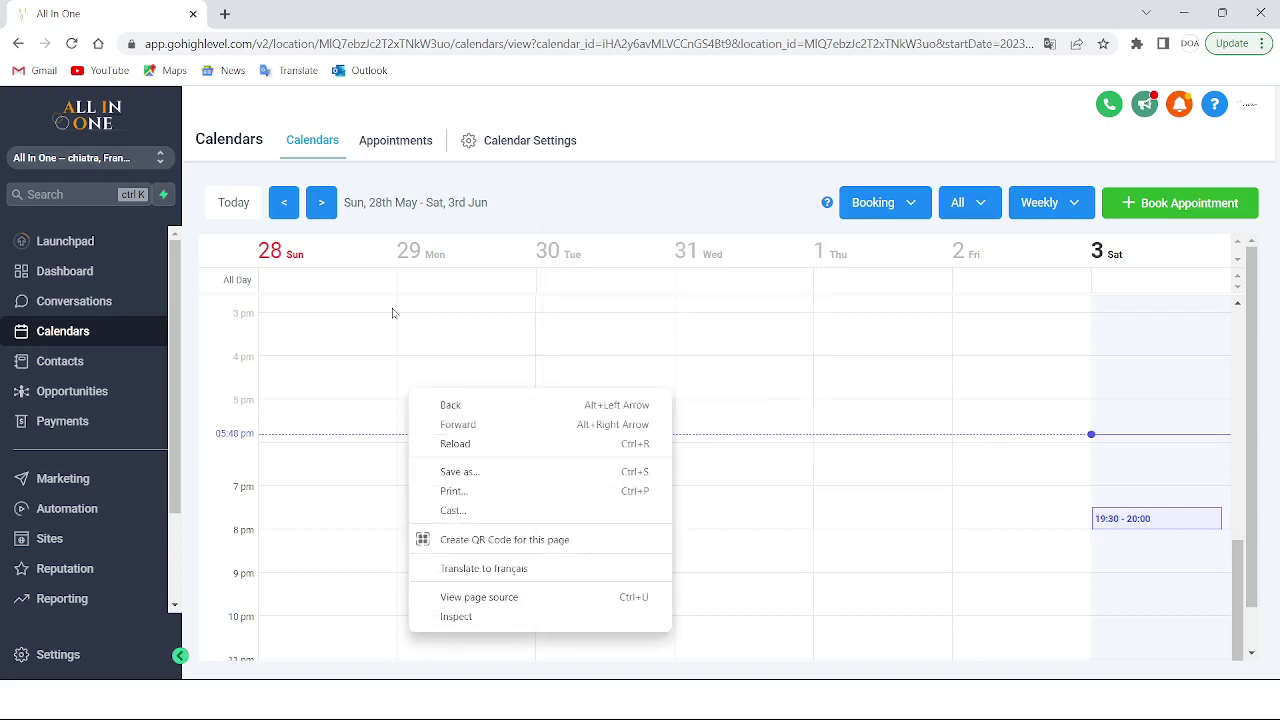
{"action": "left_click", "coordinate": [549, 217]}
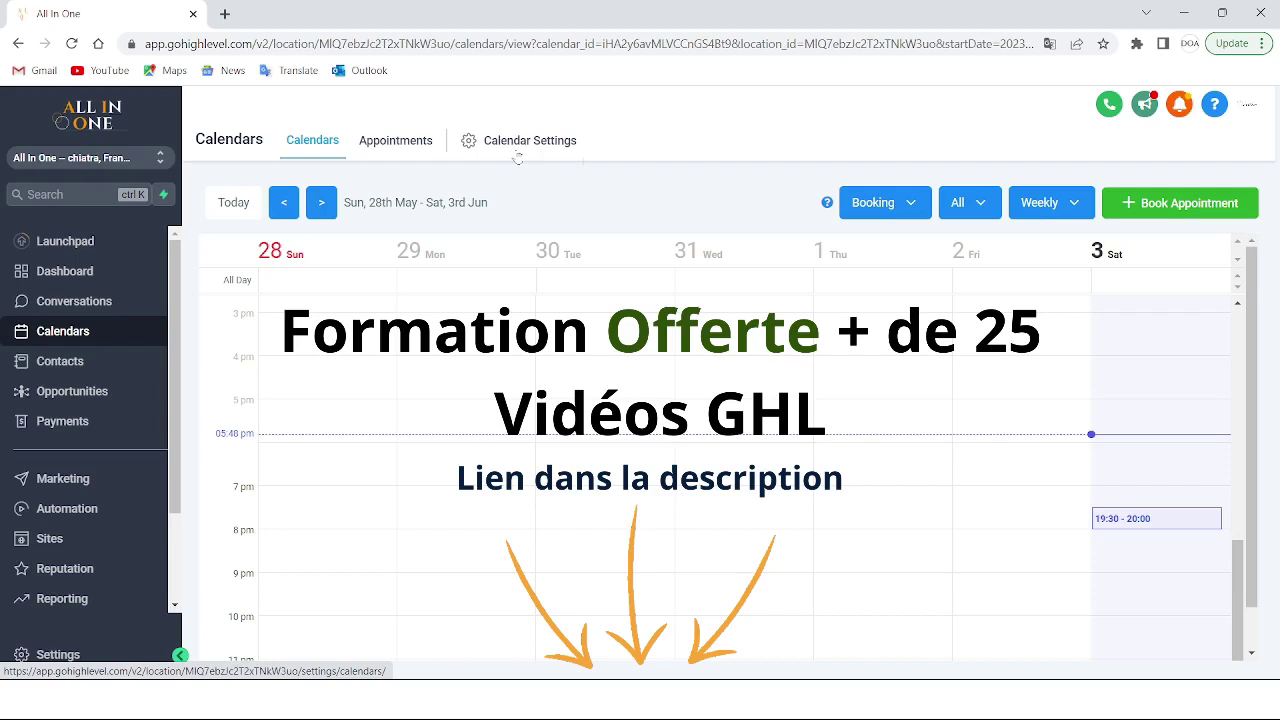
{"action": "left_click", "coordinate": [518, 156]}
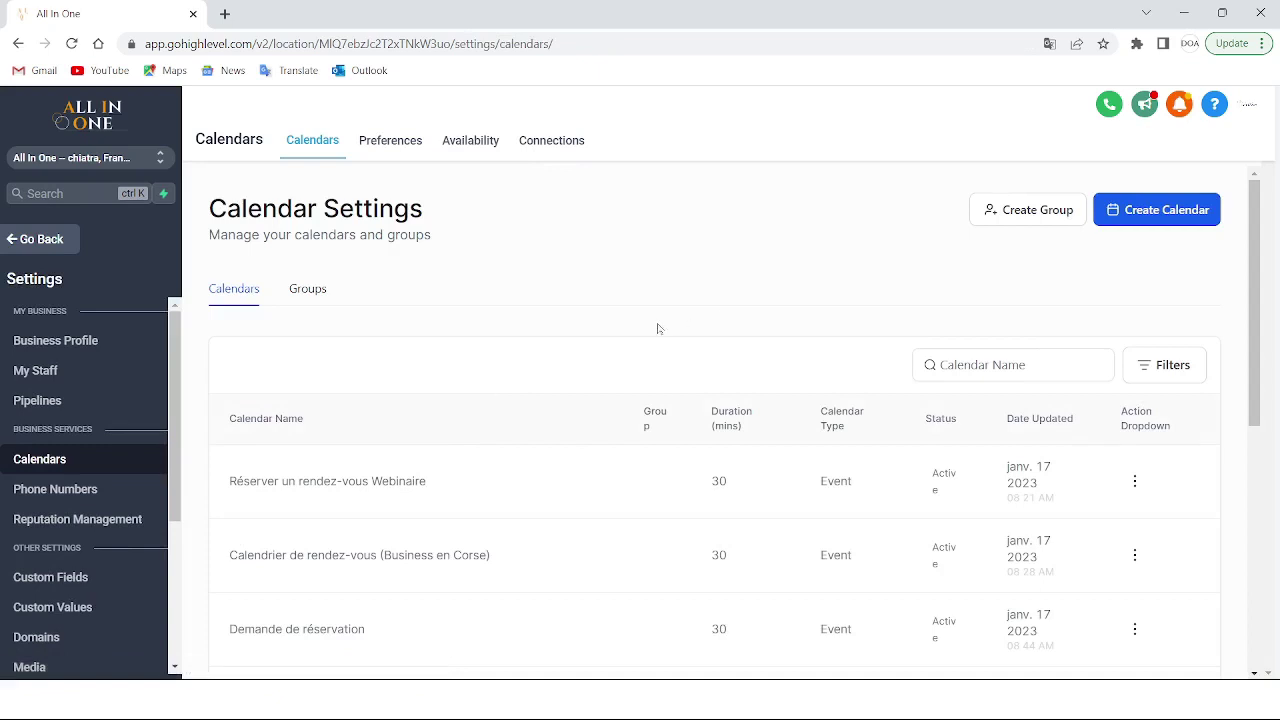
{"action": "left_click", "coordinate": [1176, 216]}
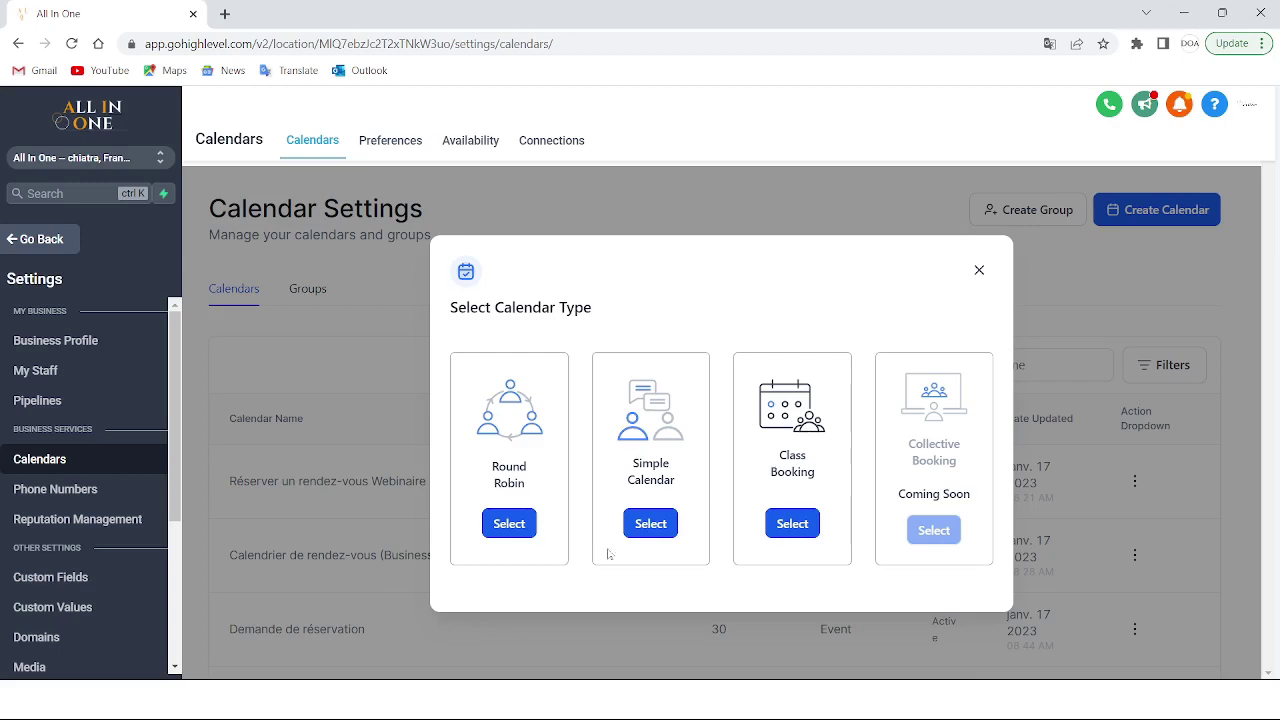
{"action": "left_click", "coordinate": [651, 523]}
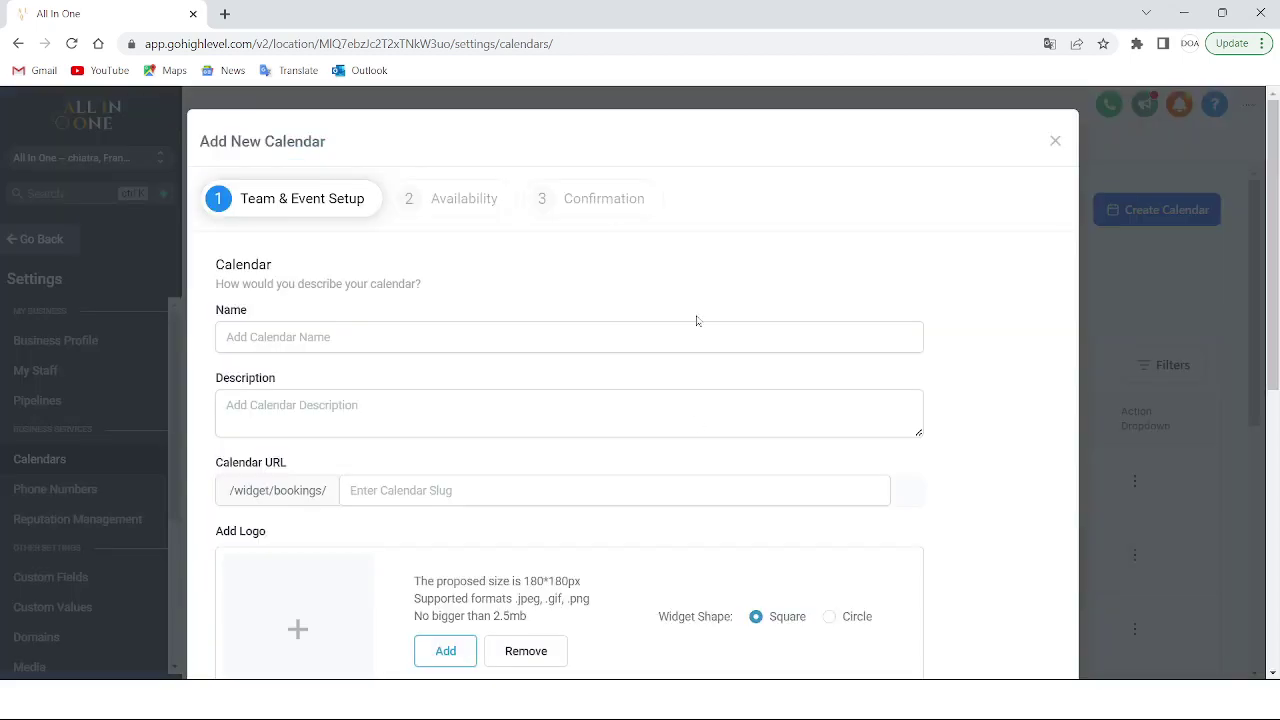
Name the calendar 'Calendrier Avocat (Nom du client)'
{"action": "scroll", "coordinate": [697, 320], "scroll_direction": "down", "scroll_amount": 6}
{"action": "scroll", "coordinate": [697, 320], "scroll_direction": "up", "scroll_amount": 4}
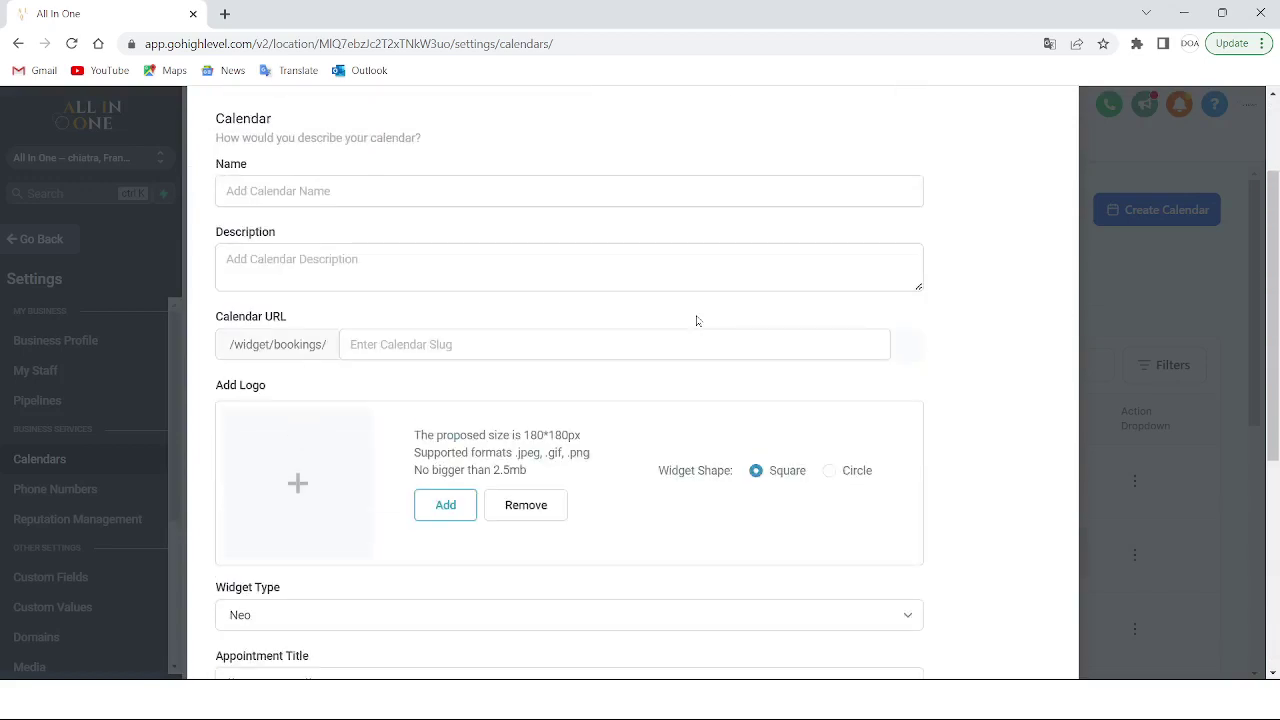
{"action": "scroll", "coordinate": [697, 320], "scroll_direction": "down", "scroll_amount": 2}
{"action": "scroll", "coordinate": [697, 320], "scroll_direction": "up", "scroll_amount": 3}
{"action": "scroll", "coordinate": [697, 320], "scroll_direction": "down", "scroll_amount": 2}
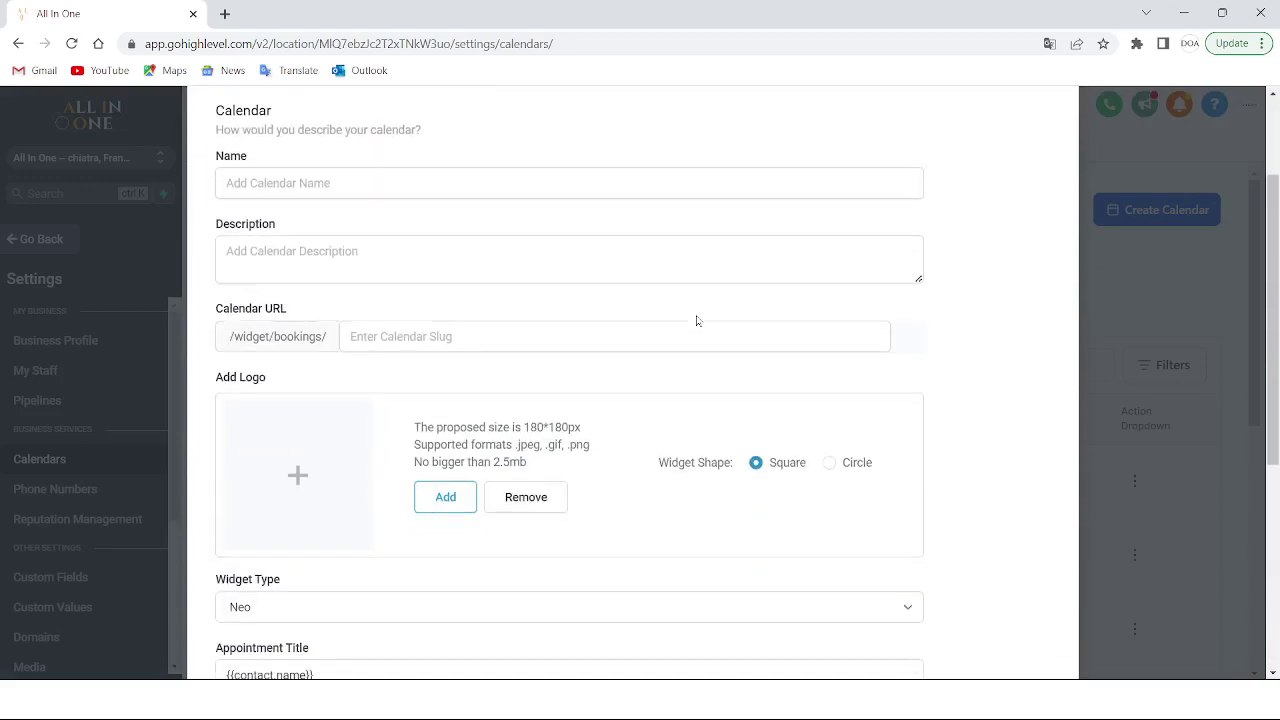
{"action": "scroll", "coordinate": [697, 320], "scroll_direction": "up", "scroll_amount": 2}
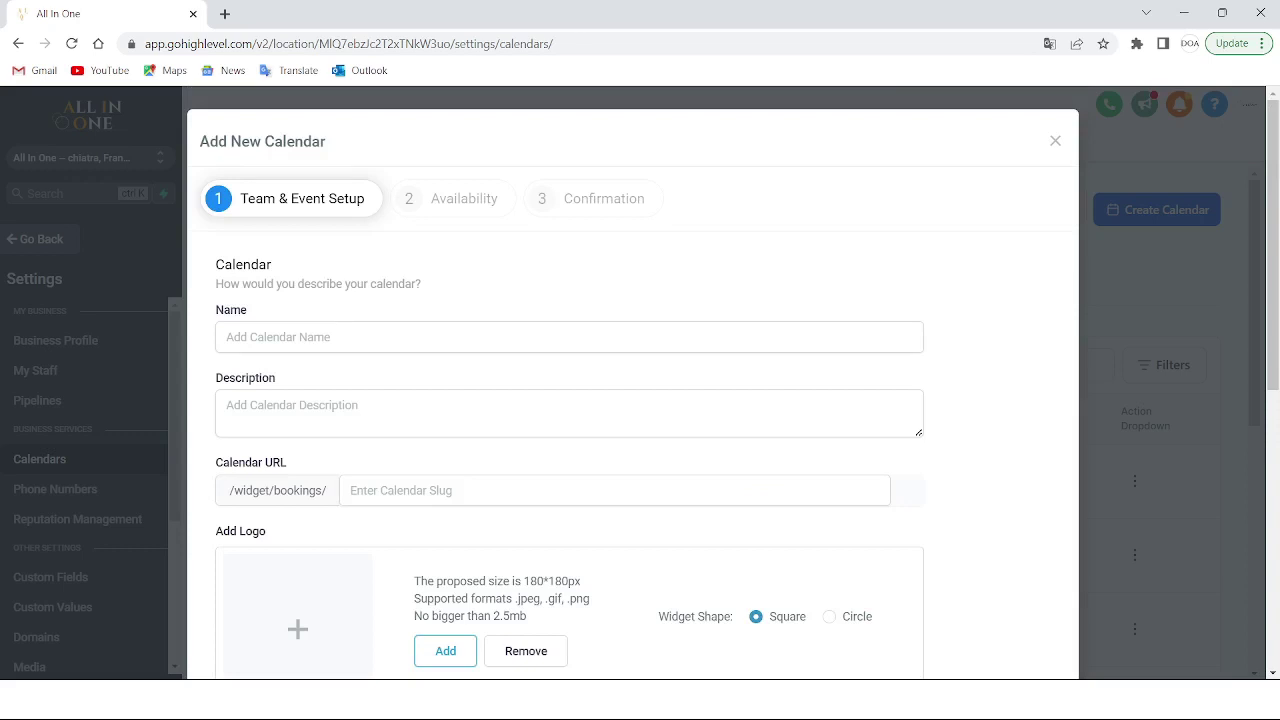
{"action": "left_click", "coordinate": [226, 337]}
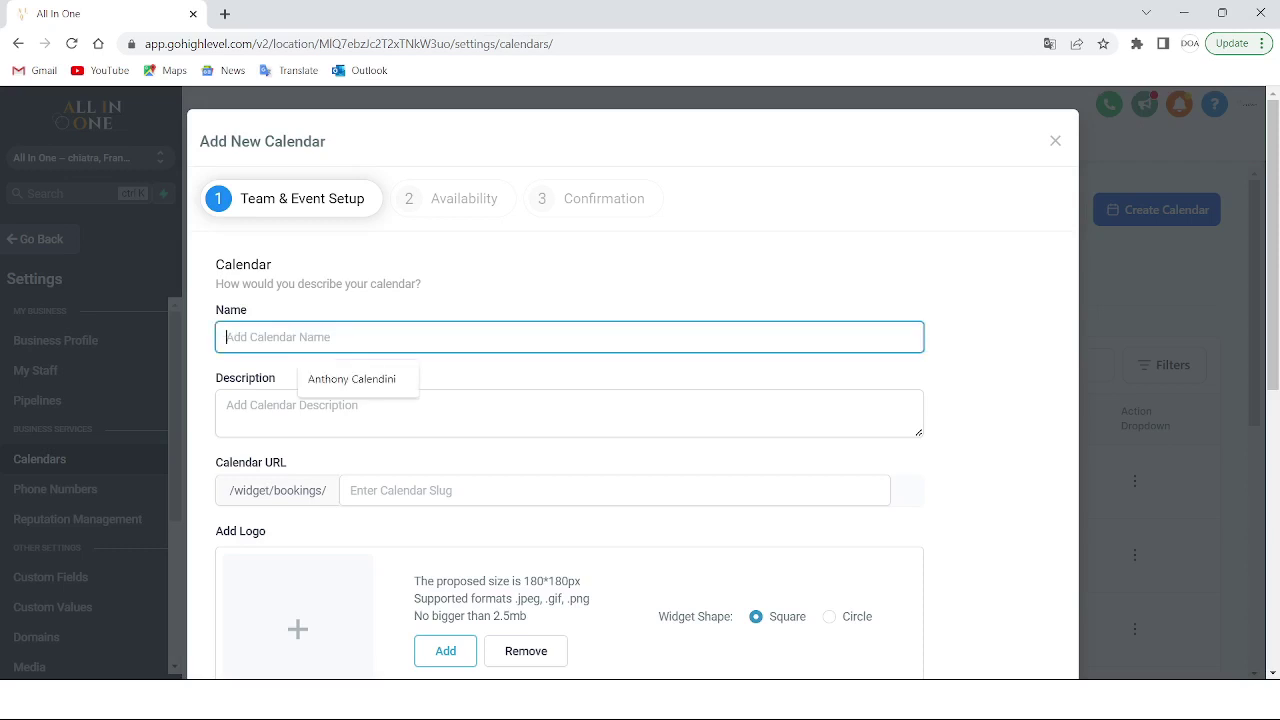
{"action": "key", "text": "Caps_Lock"}
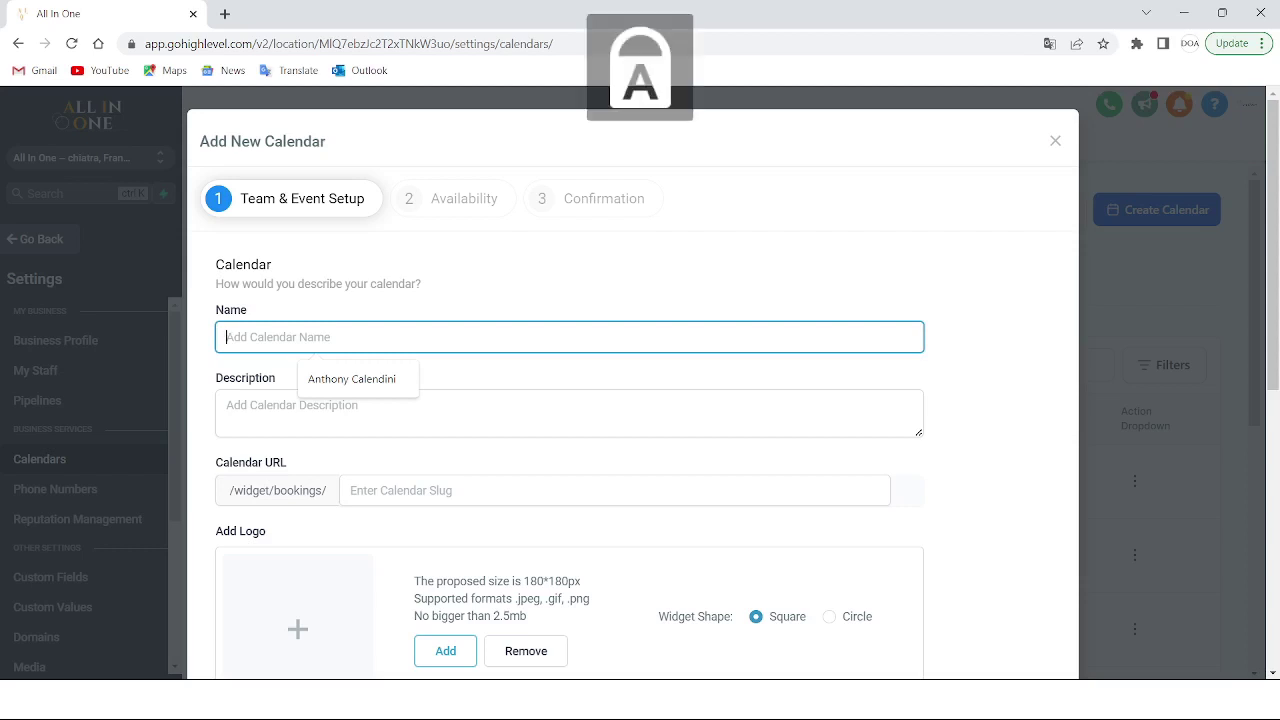
{"action": "type", "text": "C"}
{"action": "key", "text": "Caps_Lock"}
{"action": "type", "text": "alendrier"}
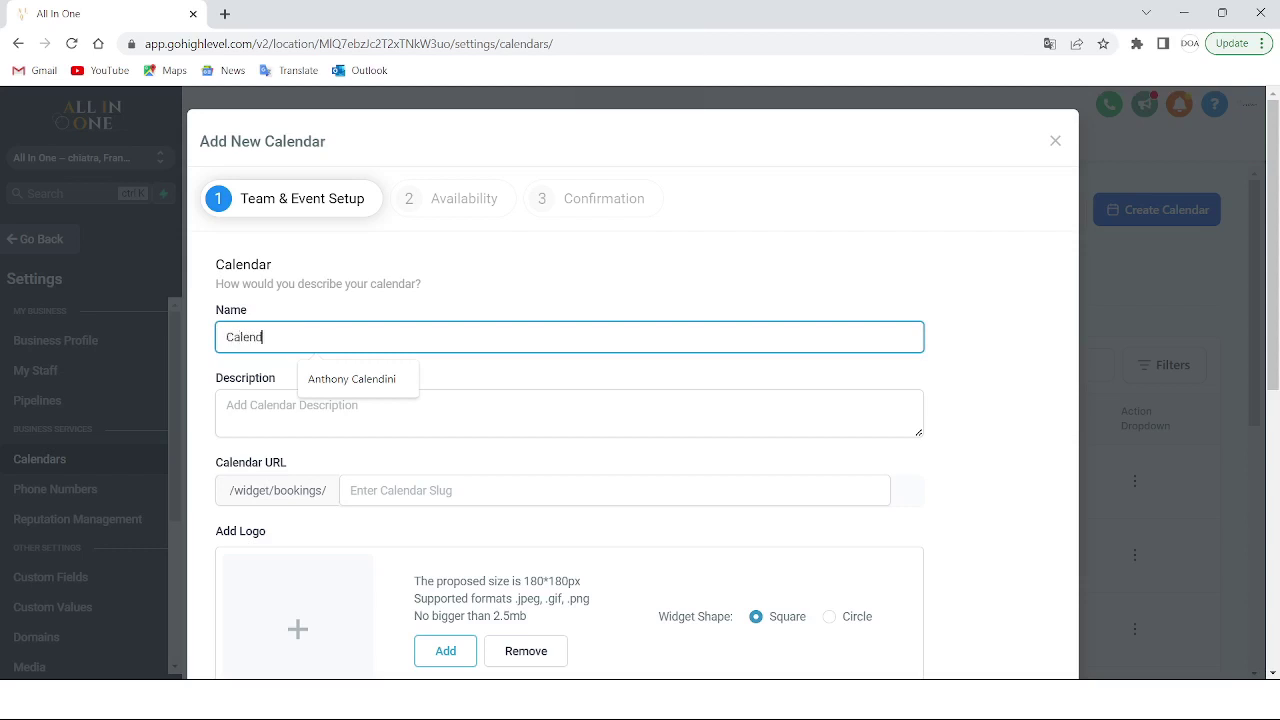
{"action": "key", "text": "Caps_Lock"}
{"action": "type", "text": "A"}
{"action": "key", "text": "Caps_Lock"}
{"action": "type", "text": "vocat"}
{"action": "type", "text": " 1"}
{"action": "key", "text": "BackSpace"}
{"action": "type", "text": "("}
{"action": "key", "text": "Caps_Lock"}
{"action": "type", "text": "N"}
{"action": "key", "text": "Caps_Lock"}
{"action": "type", "text": "m"}
{"action": "key", "text": "BackSpace"}
{"action": "type", "text": "om du client)"}
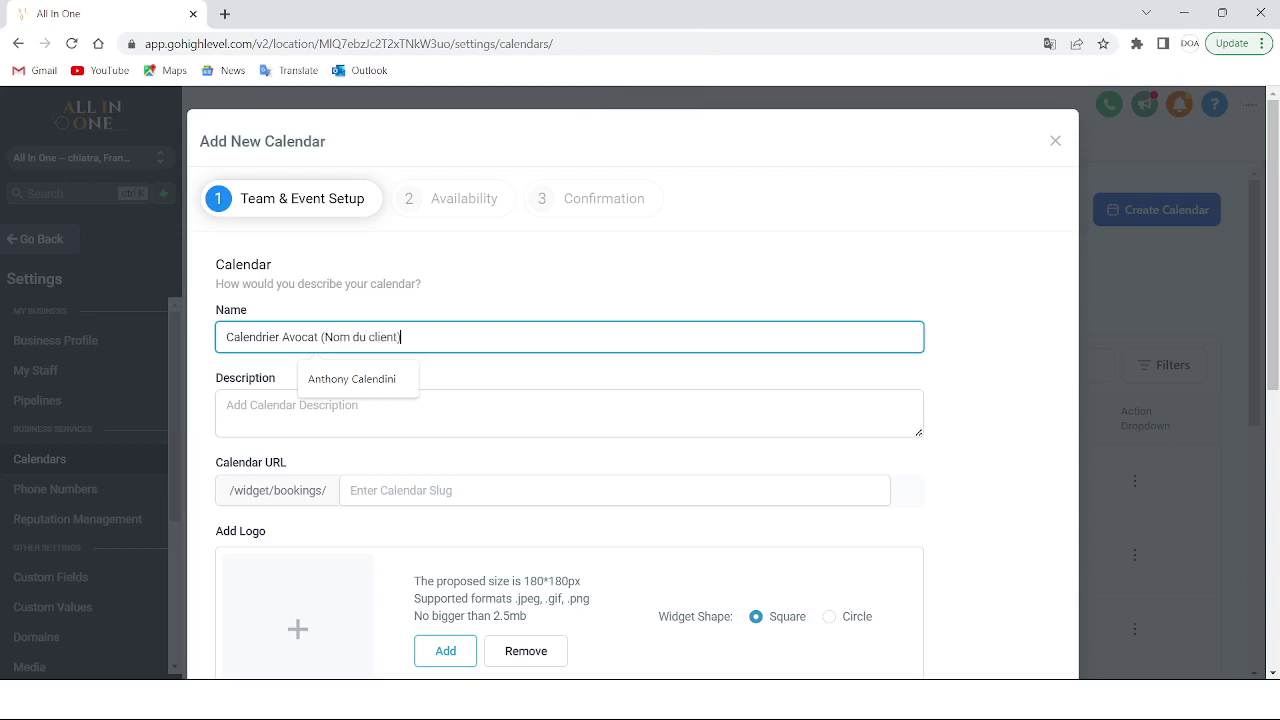
Enter the description 'Calendrier externe client avocat (Nom du client)'
{"action": "left_click", "coordinate": [300, 410]}
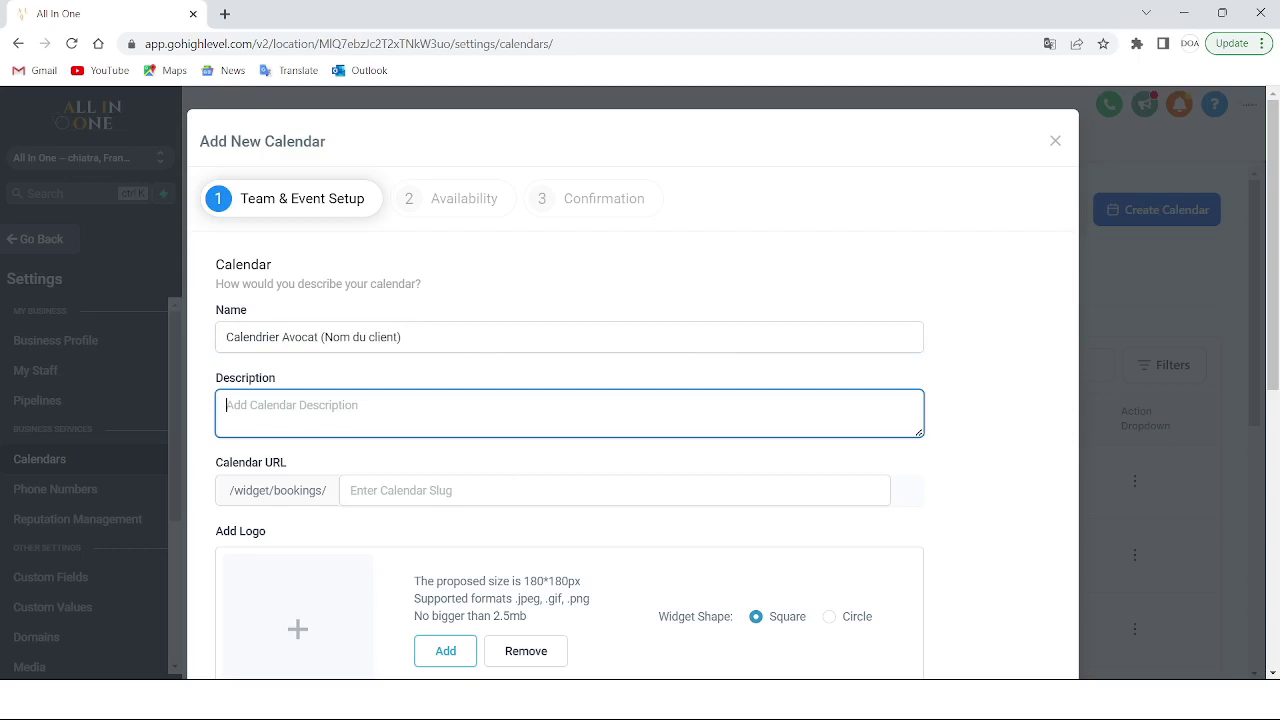
{"action": "key", "text": "Caps_Lock"}
{"action": "type", "text": "C"}
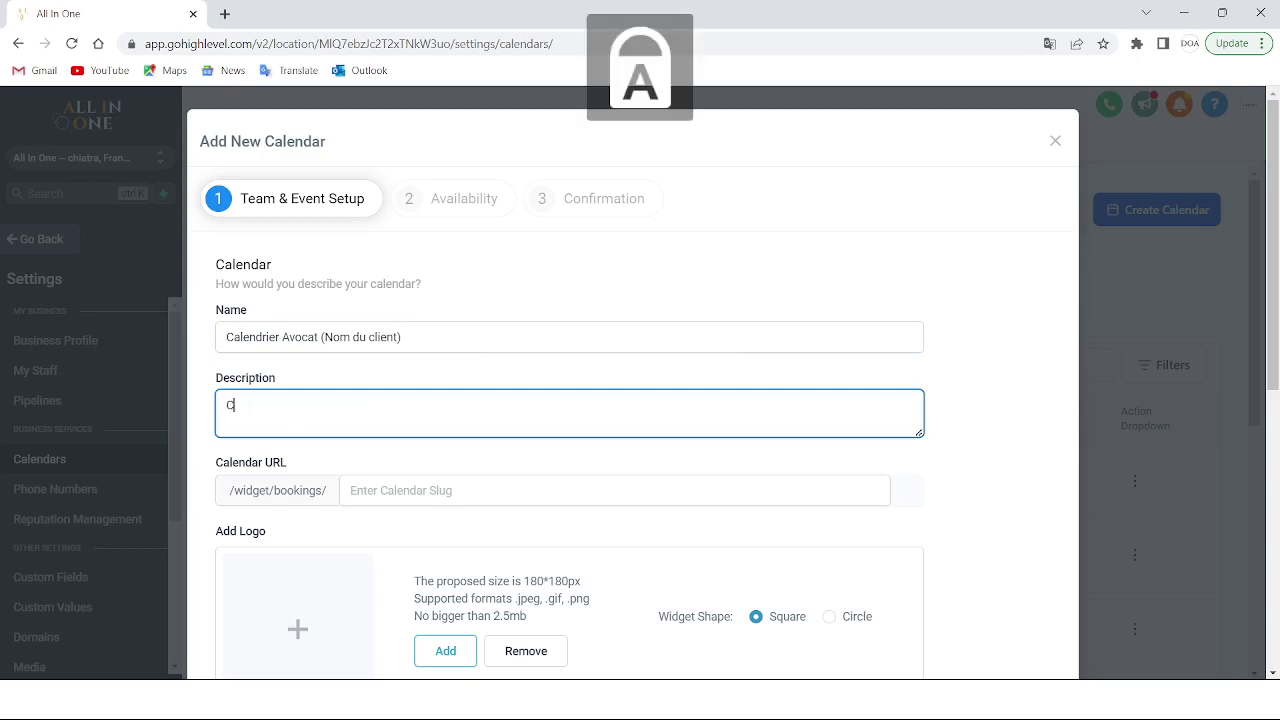
{"action": "key", "text": "Caps_Lock"}
{"action": "type", "text": "alendrier"}
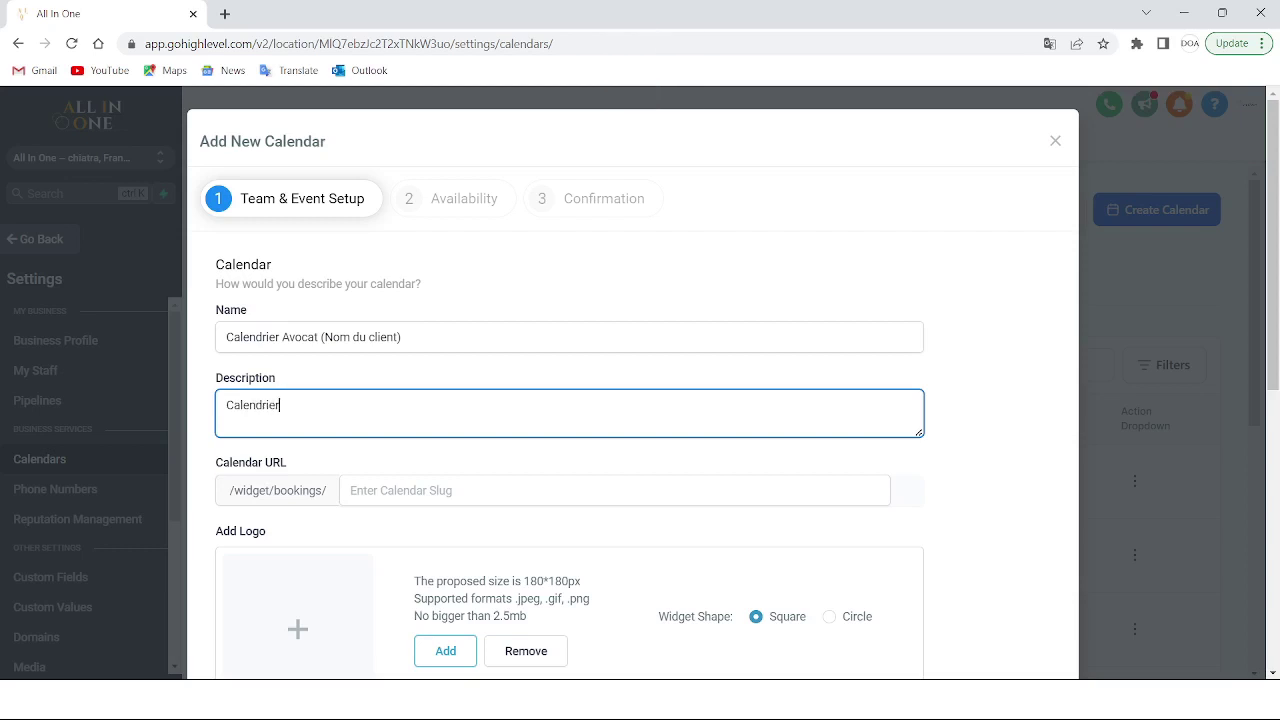
{"action": "type", "text": " externe client avocat ("}
{"action": "key", "text": "Caps_Lock"}
{"action": "type", "text": "N"}
{"action": "key", "text": "Caps_Lock"}
{"action": "type", "text": "om d"}
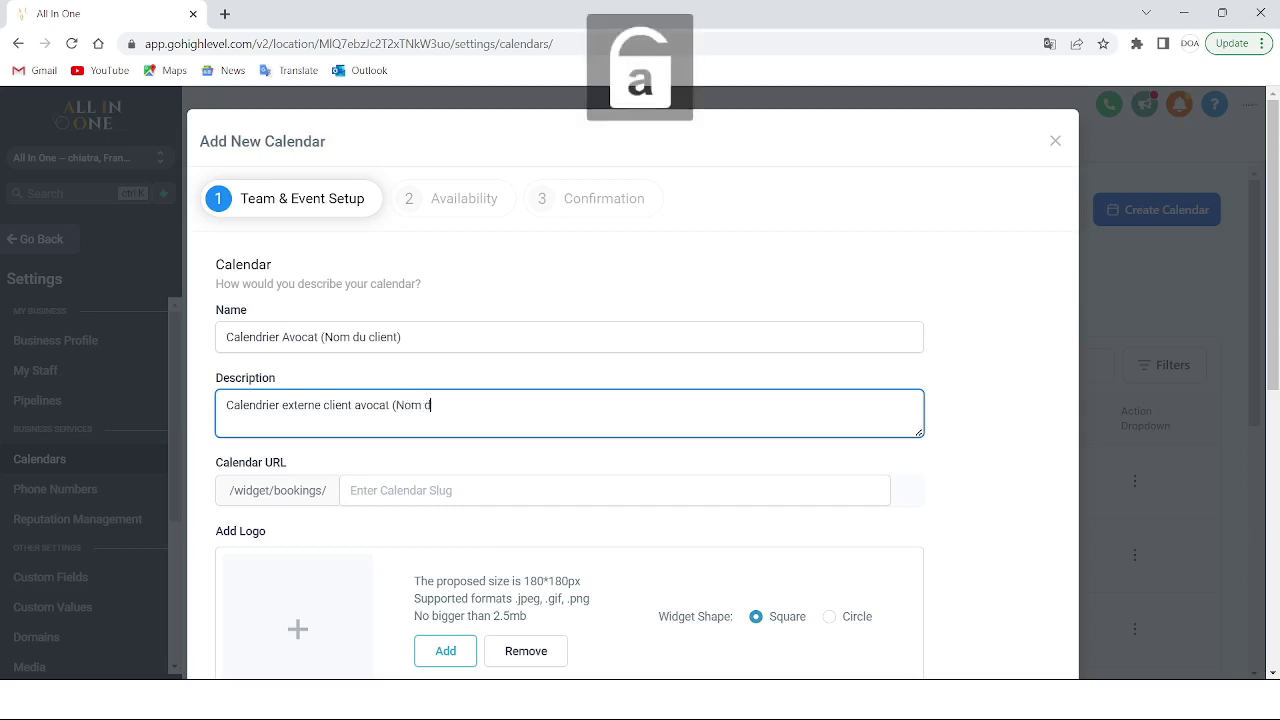
{"action": "type", "text": "u client)"}
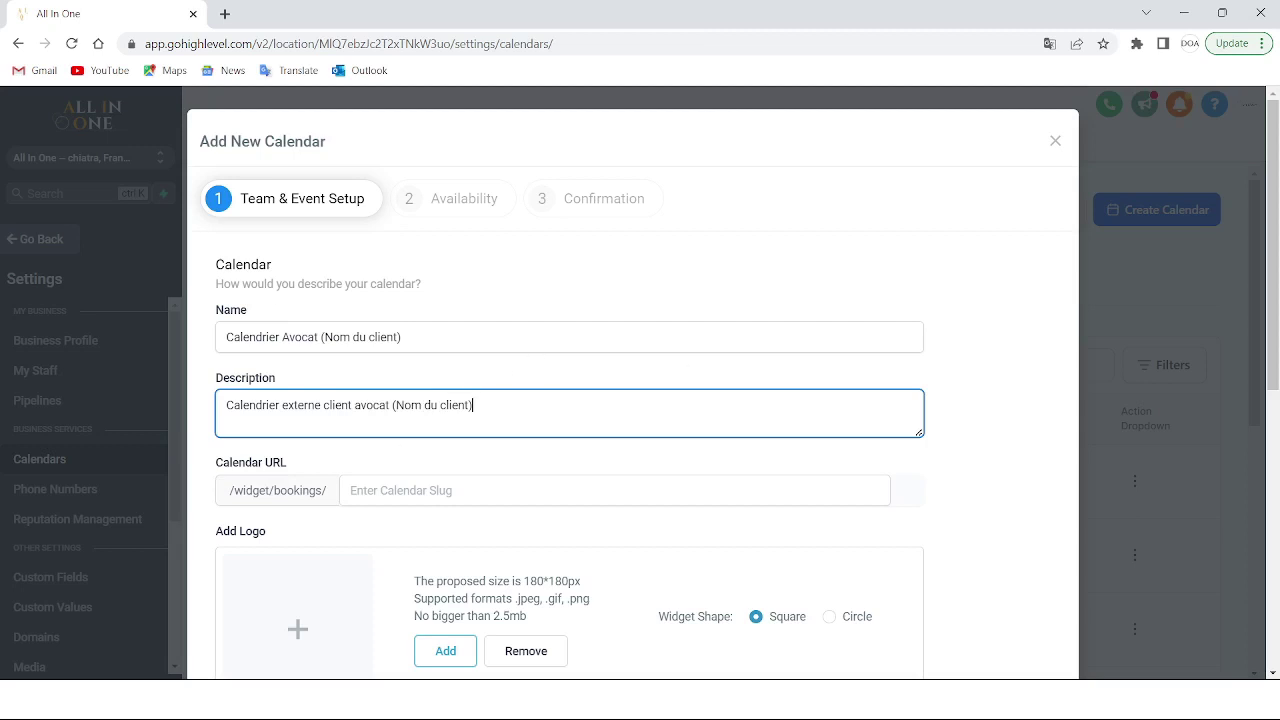
{"action": "scroll", "coordinate": [566, 463], "scroll_direction": "down", "scroll_amount": 2}
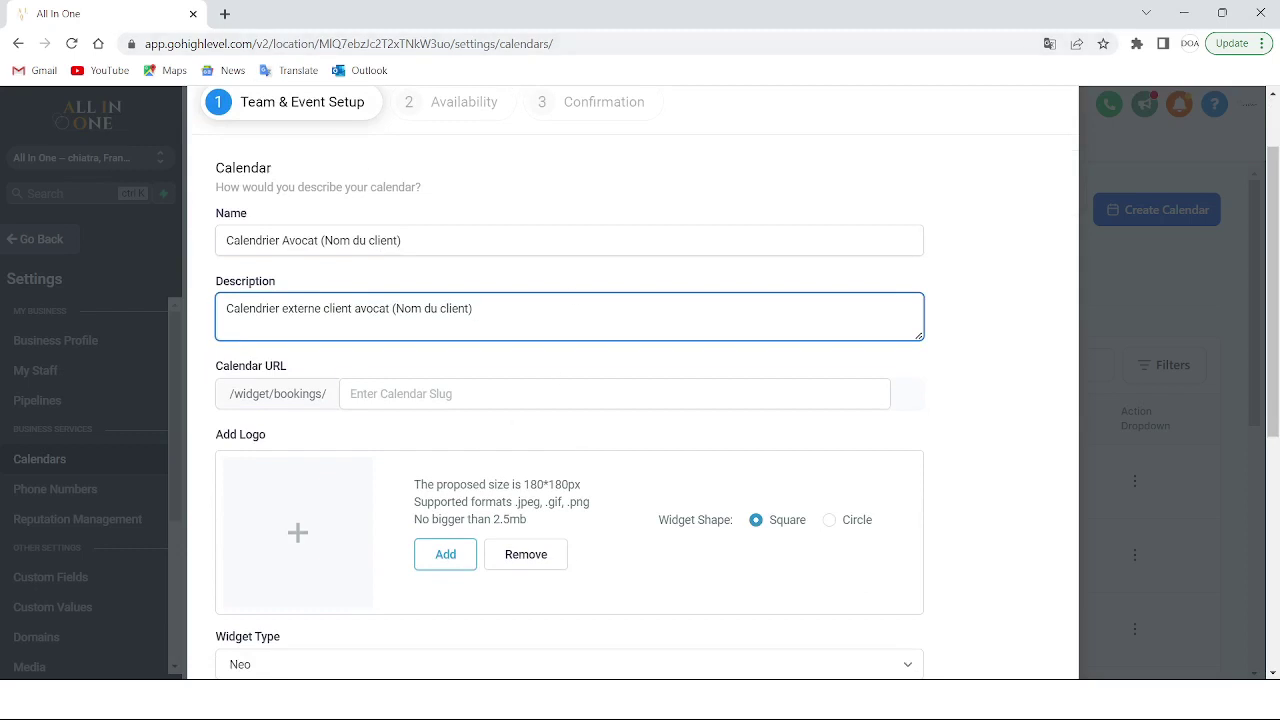
Set the calendar slug to 'rendez-vous-avocat'
{"action": "left_click", "coordinate": [555, 393]}
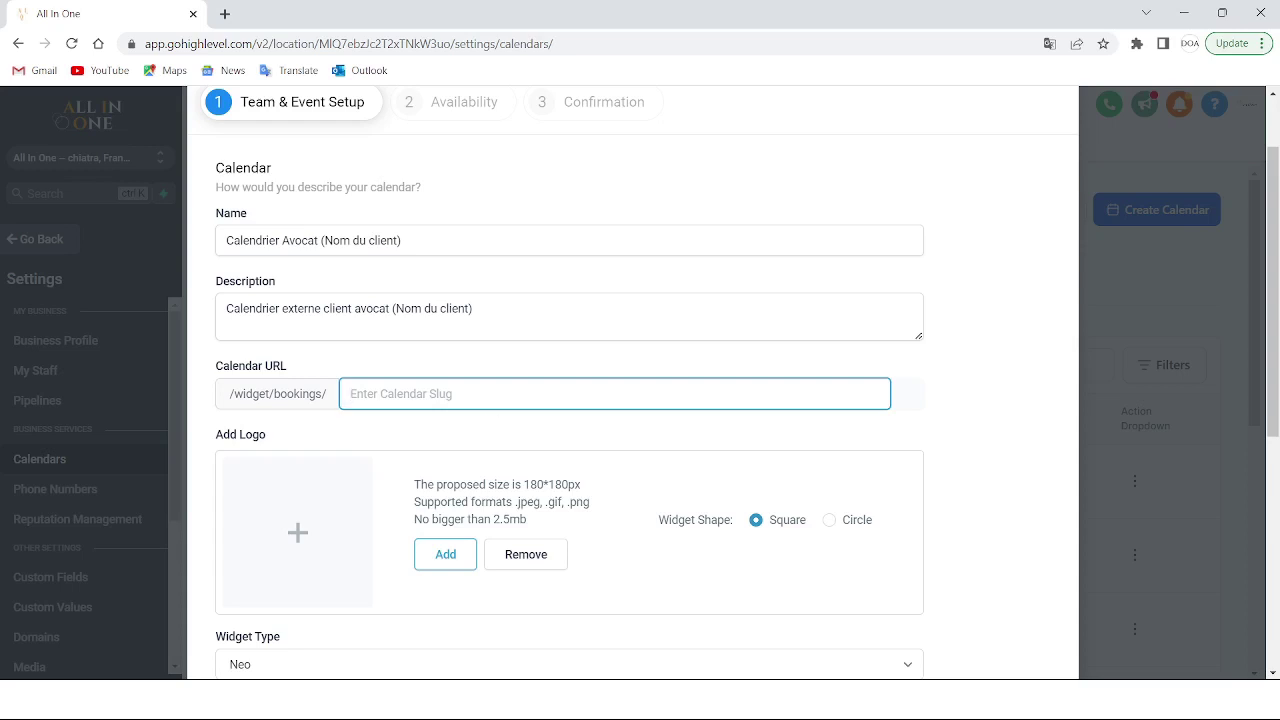
{"action": "type", "text": "rendez-vous-avocat"}
{"action": "scroll", "coordinate": [606, 428], "scroll_direction": "down", "scroll_amount": 2}
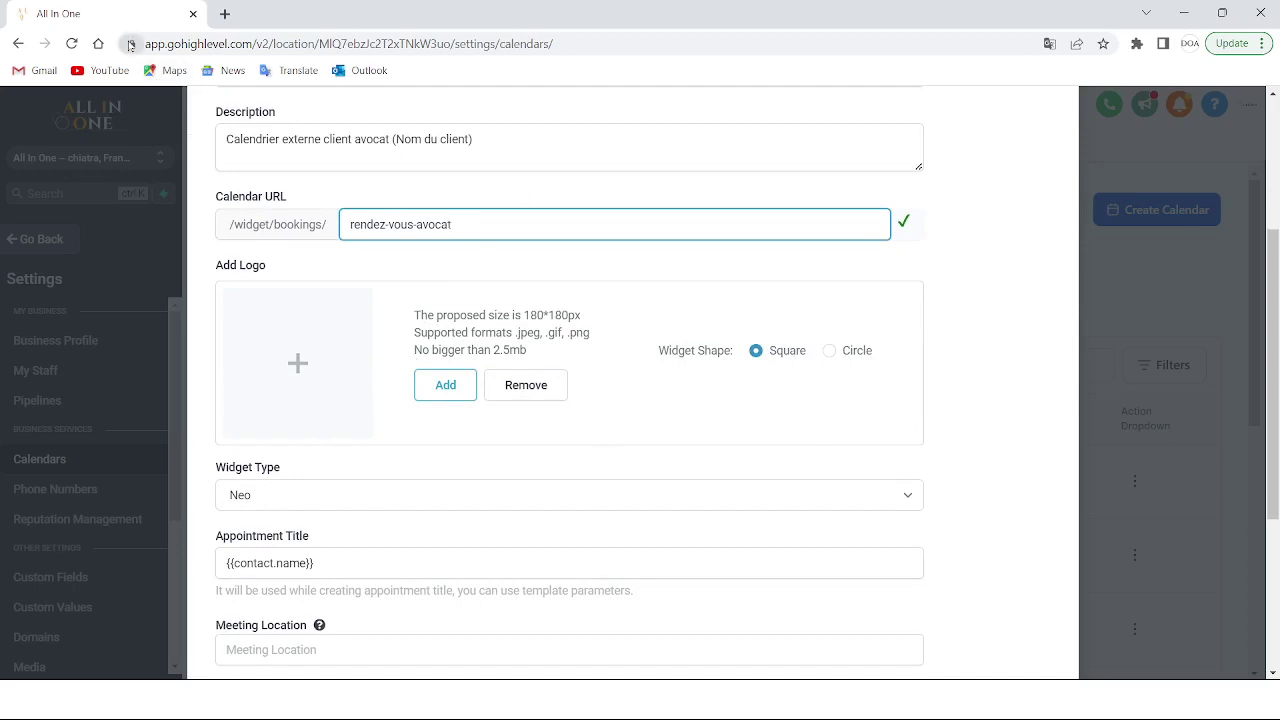
Try Circle and Classic, then keep the widget shape Square and widget type Neo
{"action": "left_click", "coordinate": [830, 351]}
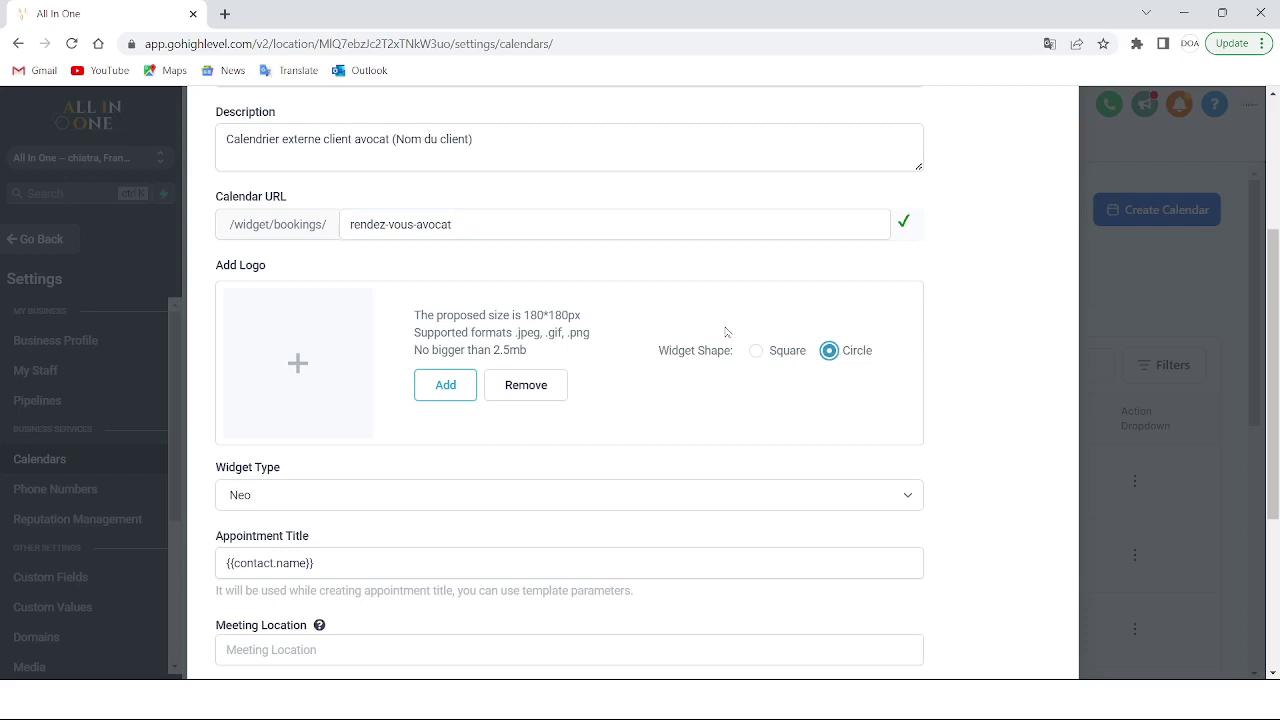
{"action": "left_click", "coordinate": [757, 355]}
{"action": "scroll", "coordinate": [510, 363], "scroll_direction": "down", "scroll_amount": 2}
{"action": "left_click", "coordinate": [387, 346]}
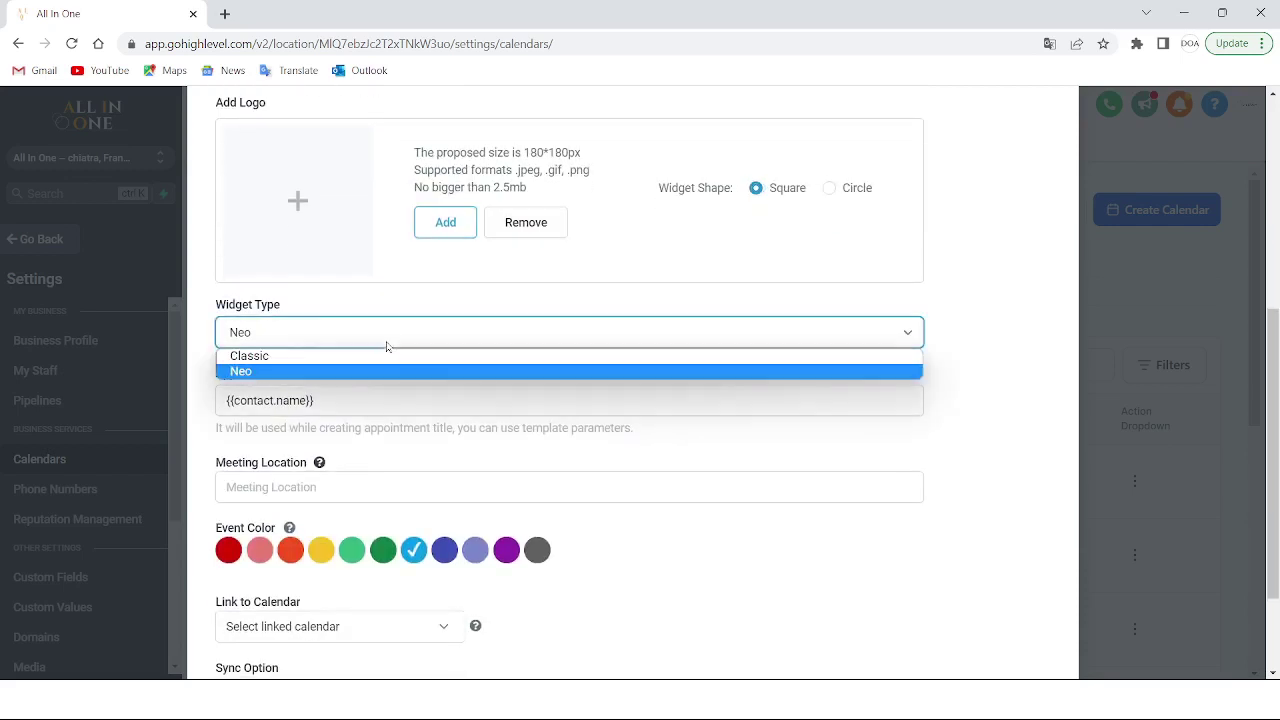
{"action": "left_click", "coordinate": [325, 357]}
{"action": "left_click", "coordinate": [314, 337]}
{"action": "left_click", "coordinate": [250, 371]}
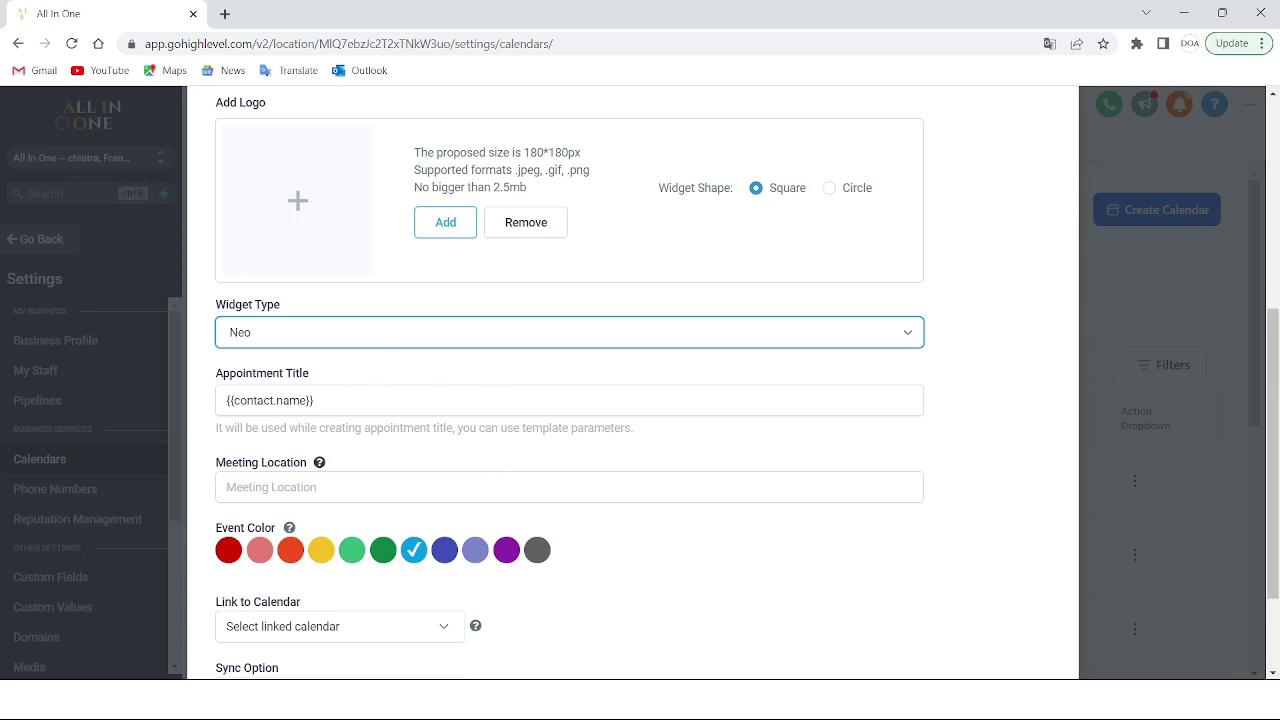
Look over the meeting location and linked calendar options without changing them
{"action": "left_click", "coordinate": [646, 487]}
{"action": "scroll", "coordinate": [646, 466], "scroll_direction": "down", "scroll_amount": 2}
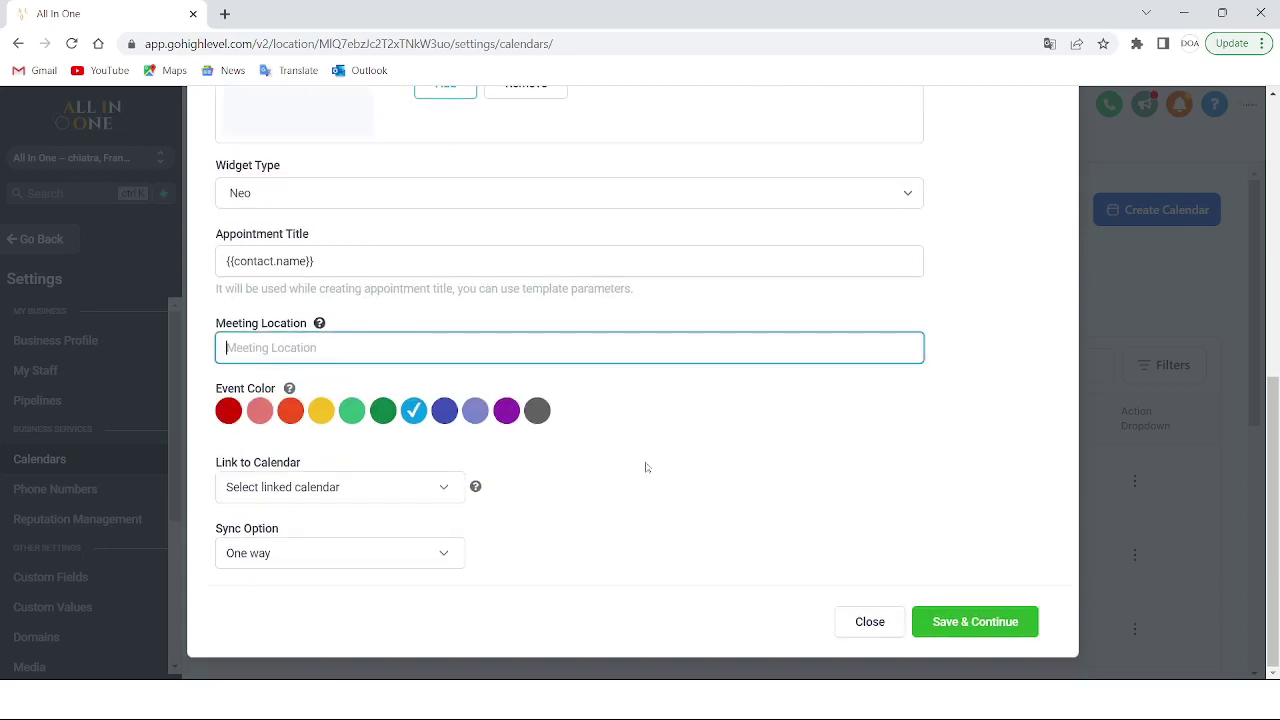
{"action": "left_click", "coordinate": [445, 488]}
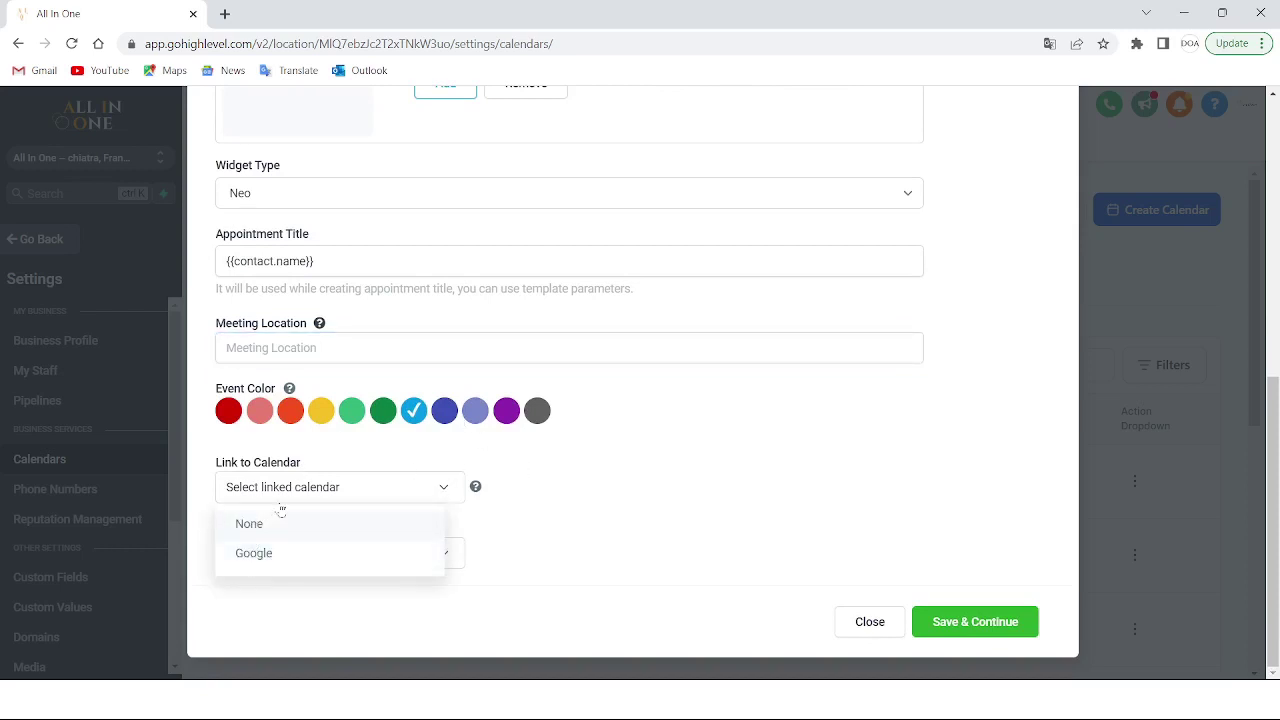
{"action": "left_click", "coordinate": [443, 489]}
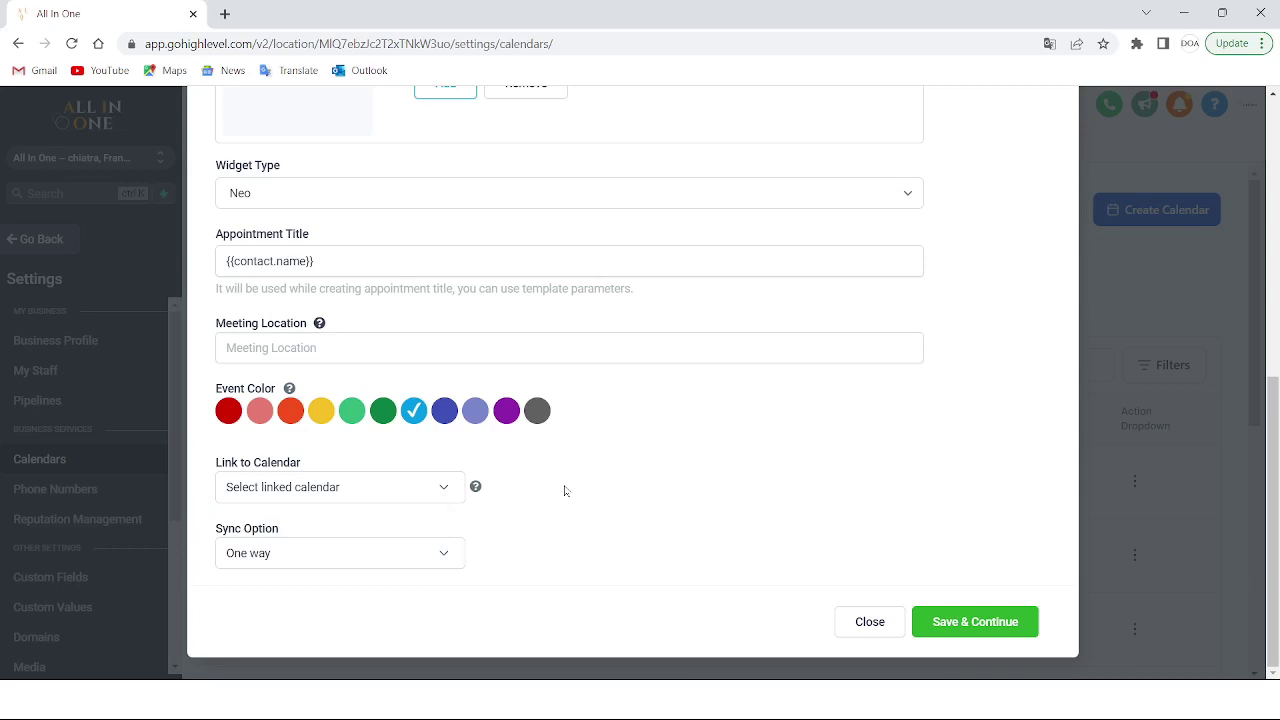
{"action": "left_click", "coordinate": [1190, 44]}
{"action": "left_click", "coordinate": [1190, 44]}
Set the event colour to Tomato red and save the event setup
{"action": "left_click", "coordinate": [228, 412]}
{"action": "scroll", "coordinate": [770, 400], "scroll_direction": "up", "scroll_amount": 6}
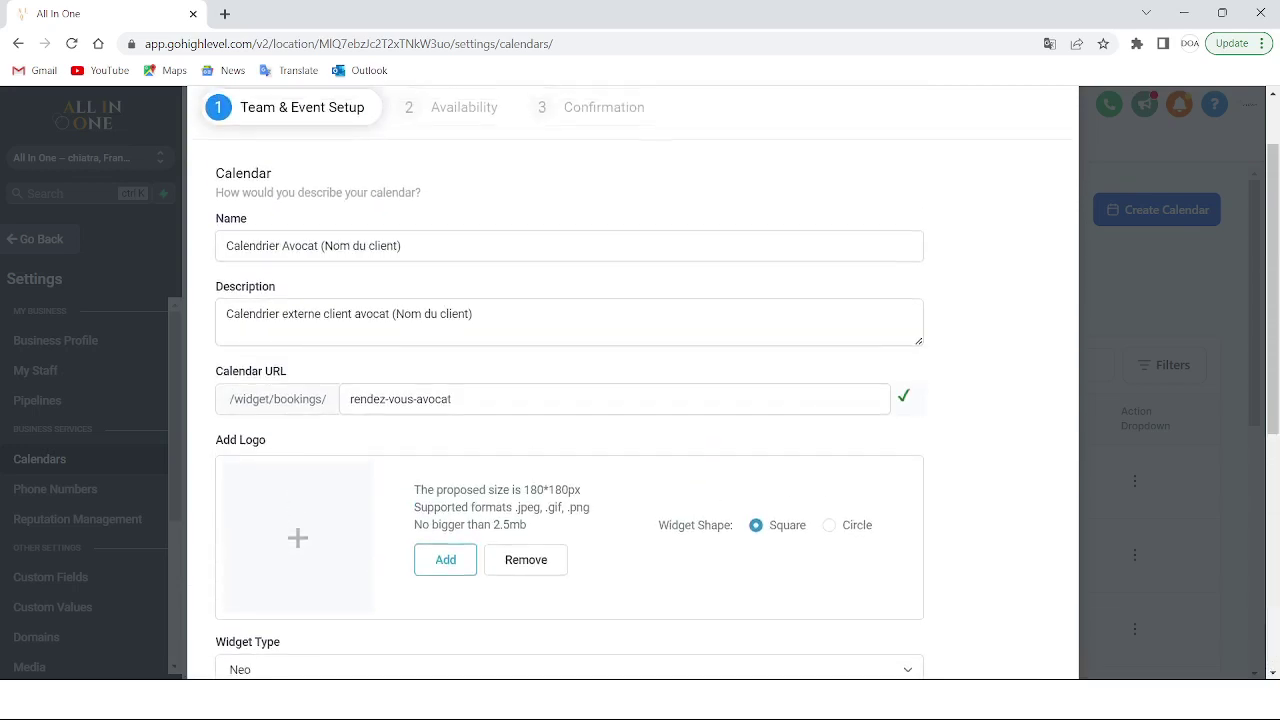
{"action": "scroll", "coordinate": [697, 450], "scroll_direction": "down", "scroll_amount": 6}
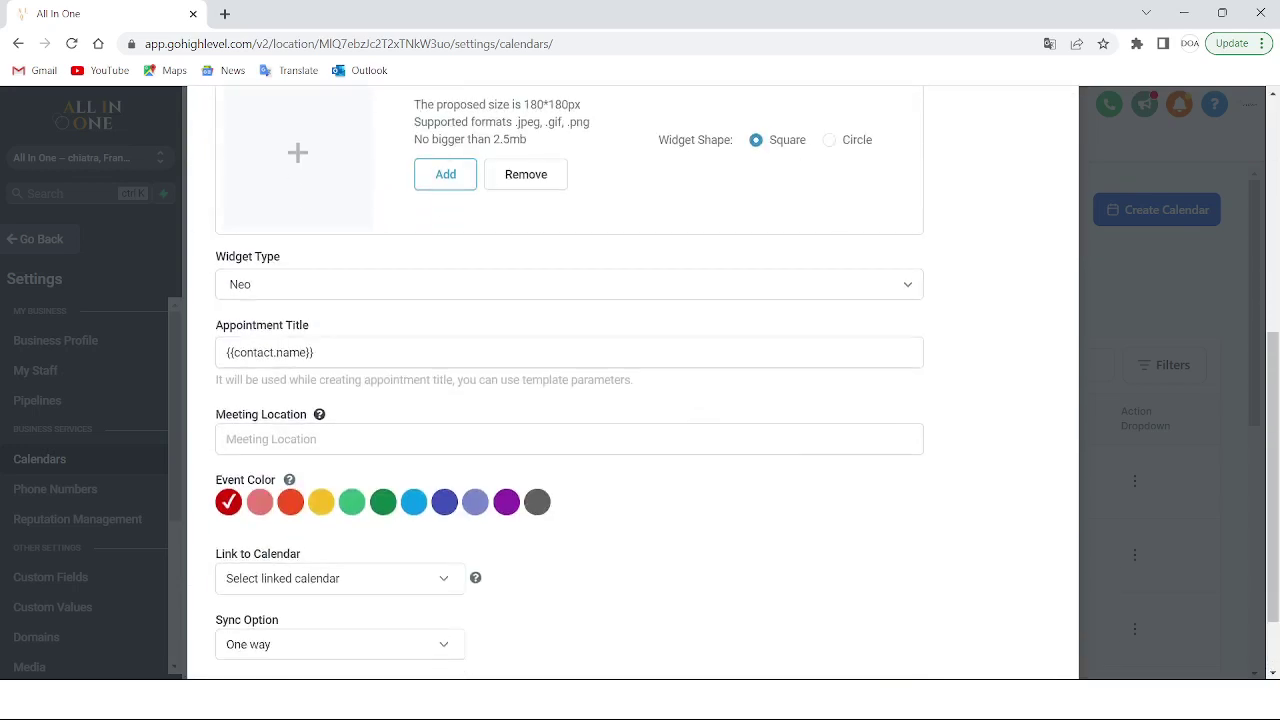
{"action": "left_click", "coordinate": [958, 622]}
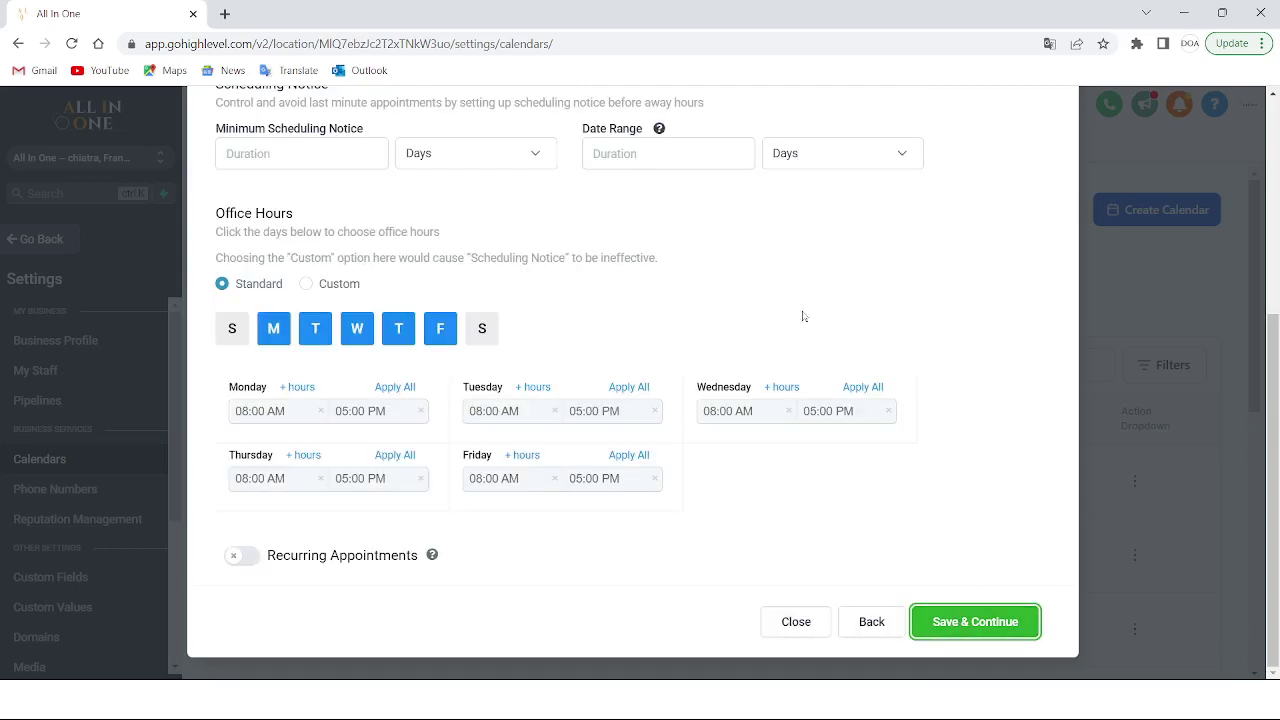
{"action": "scroll", "coordinate": [846, 394], "scroll_direction": "up", "scroll_amount": 4}
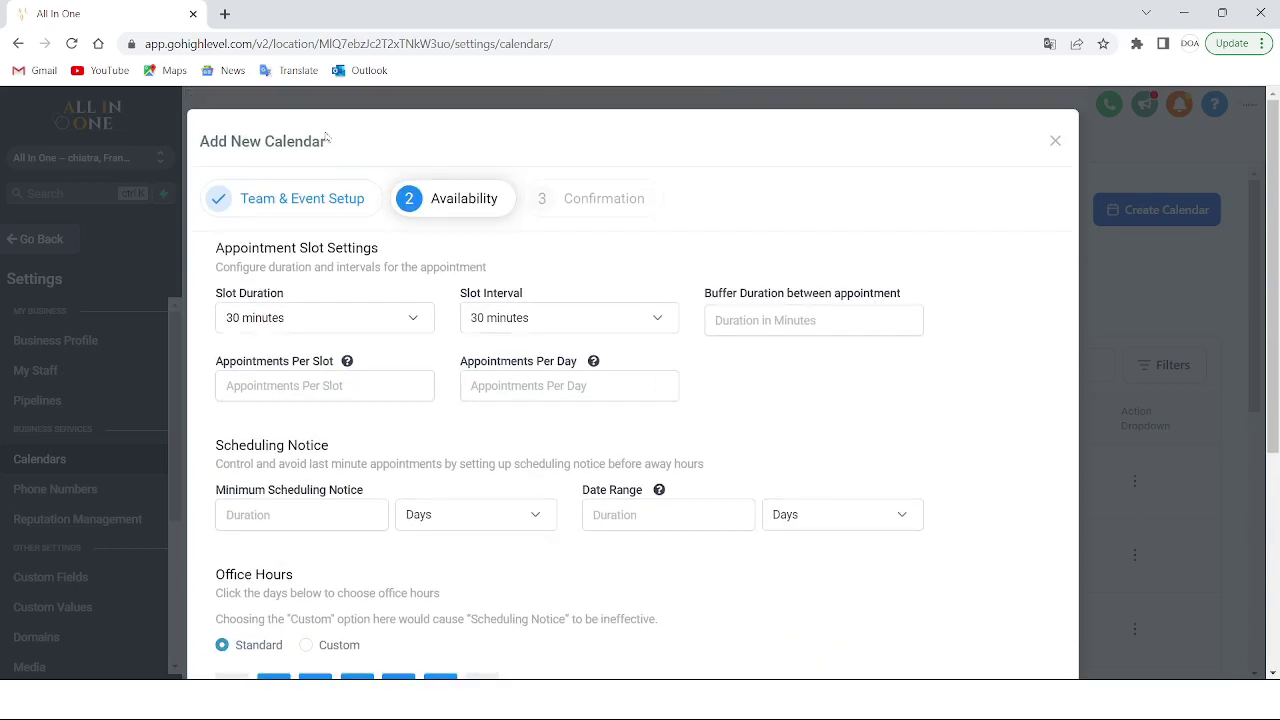
{"action": "scroll", "coordinate": [766, 382], "scroll_direction": "down", "scroll_amount": 4}
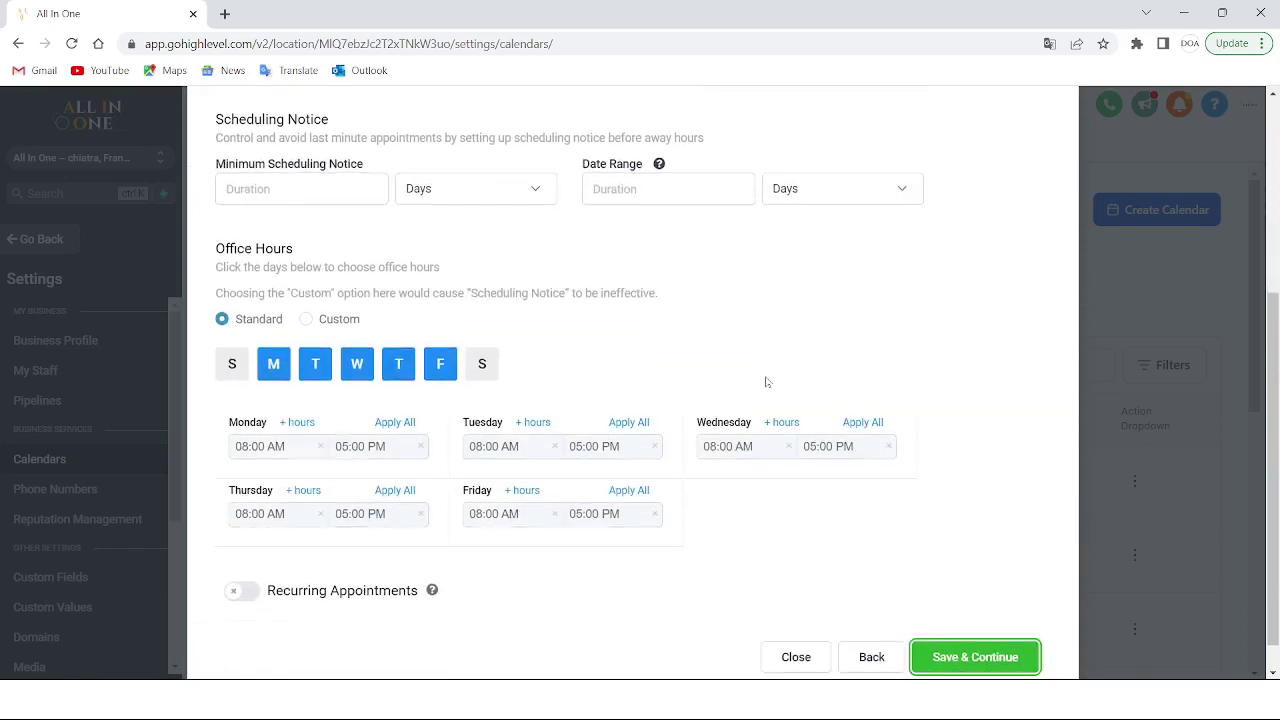
{"action": "scroll", "coordinate": [766, 382], "scroll_direction": "up", "scroll_amount": 4}
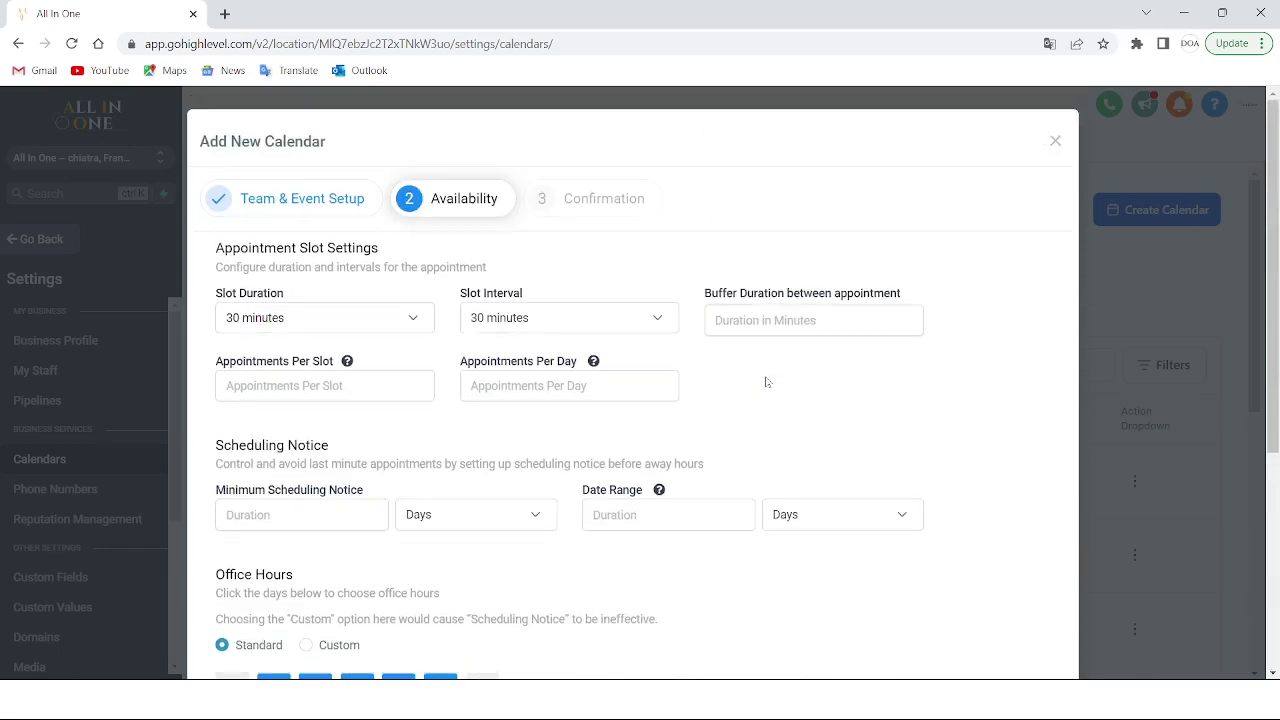
{"action": "left_click", "coordinate": [400, 318]}
{"action": "left_click", "coordinate": [297, 497]}
{"action": "left_click", "coordinate": [415, 317]}
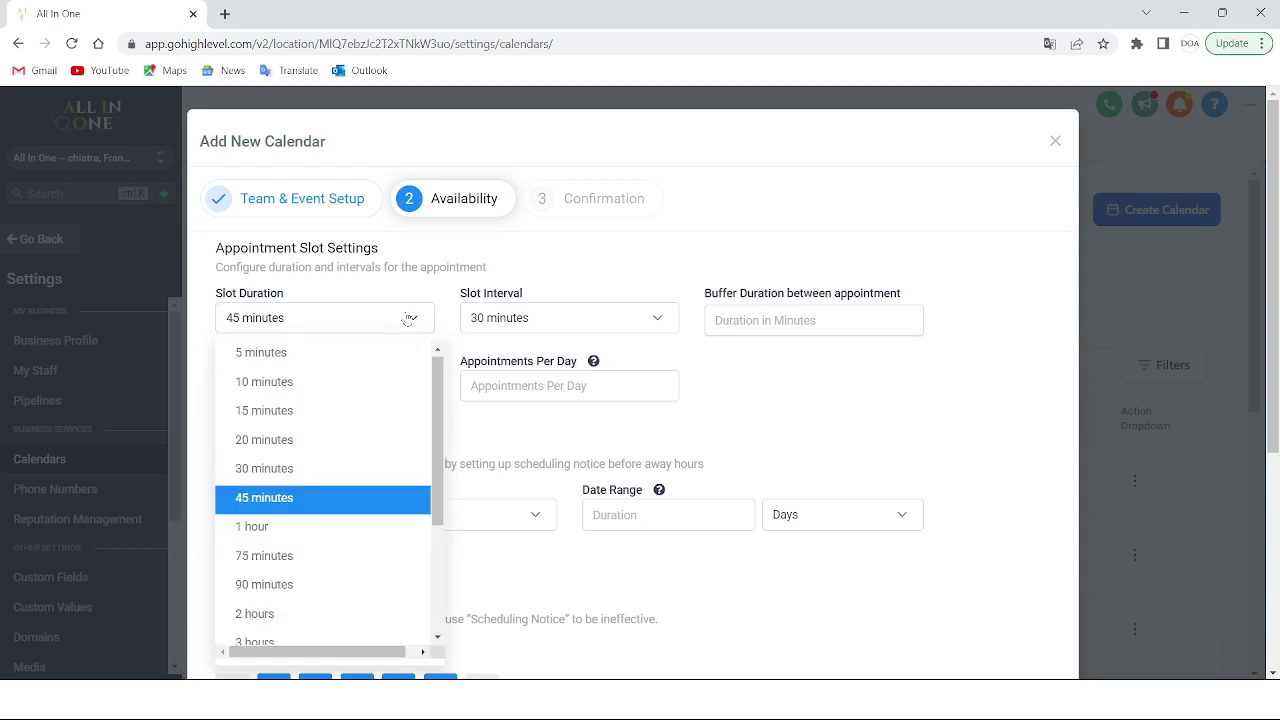
{"action": "left_click", "coordinate": [275, 465]}
{"action": "left_click", "coordinate": [627, 317]}
{"action": "left_click", "coordinate": [627, 317]}
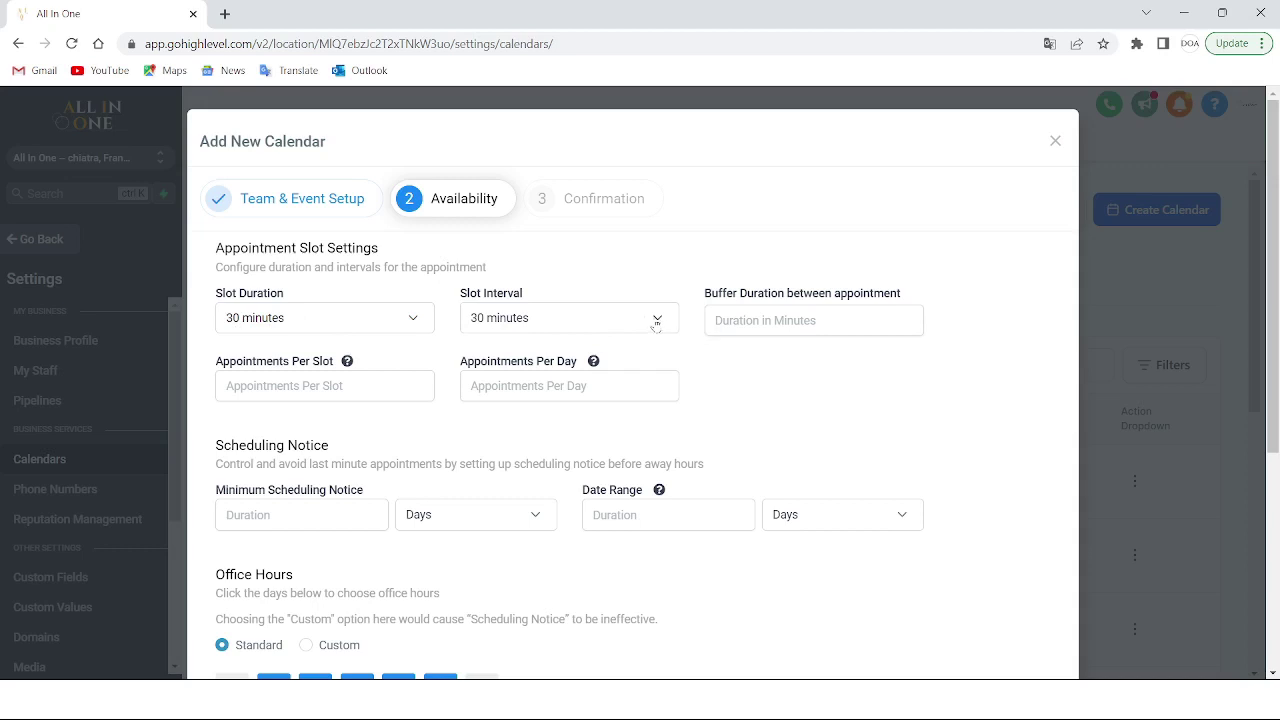
{"action": "left_click", "coordinate": [655, 322]}
{"action": "left_click", "coordinate": [656, 324]}
{"action": "left_click", "coordinate": [818, 324]}
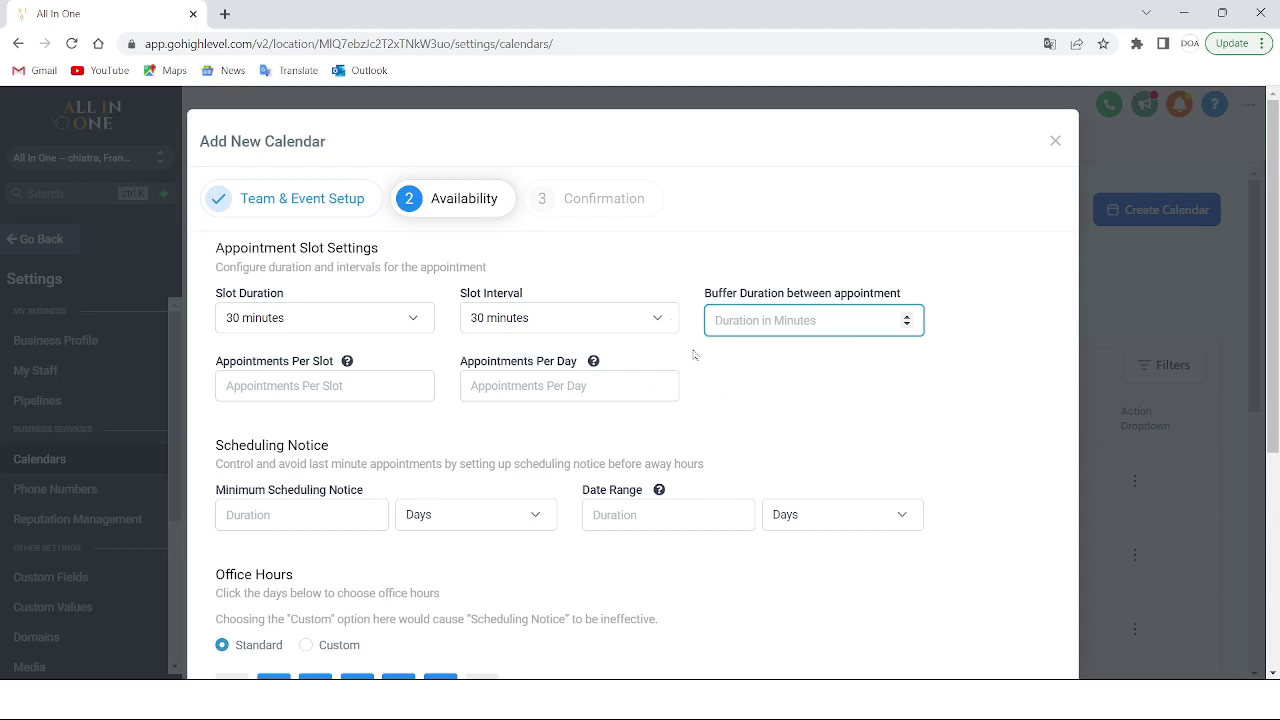
{"action": "left_click", "coordinate": [414, 384]}
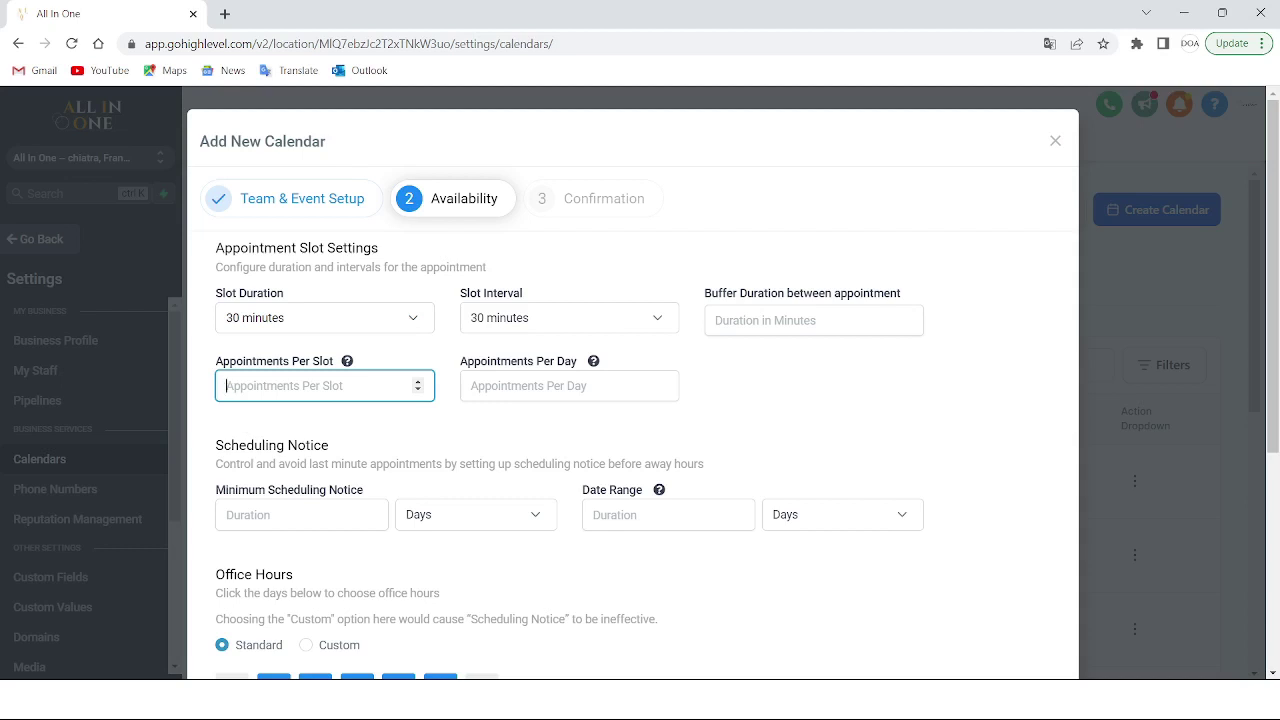
{"action": "type", "text": "2"}
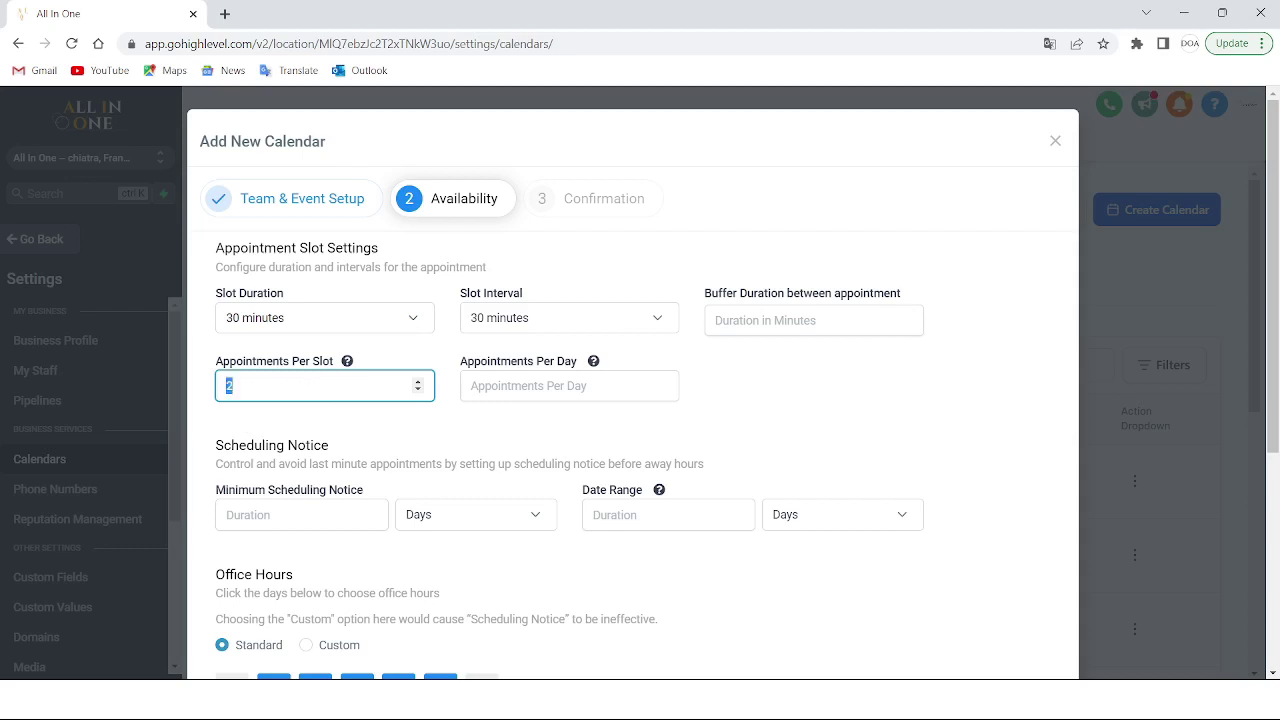
{"action": "key", "text": "BackSpace"}
{"action": "left_click", "coordinate": [560, 386]}
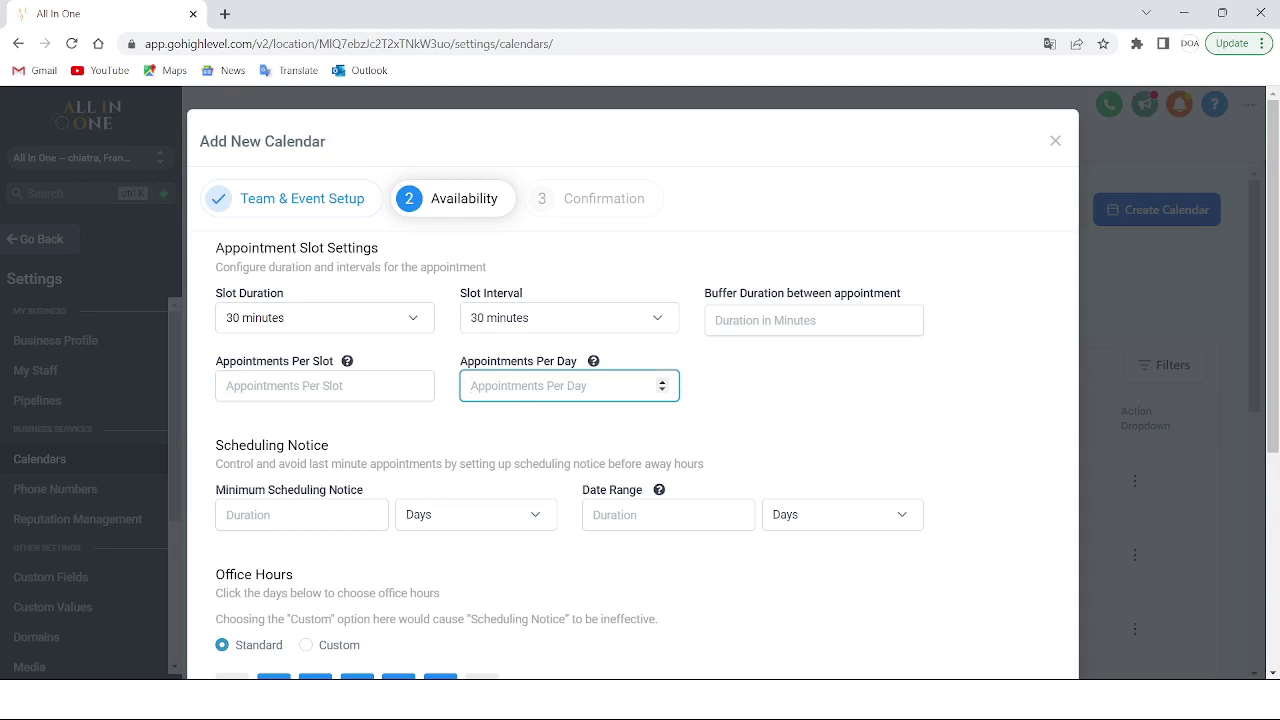
{"action": "type", "text": "-1"}
{"action": "scroll", "coordinate": [632, 402], "scroll_direction": "down", "scroll_amount": 2}
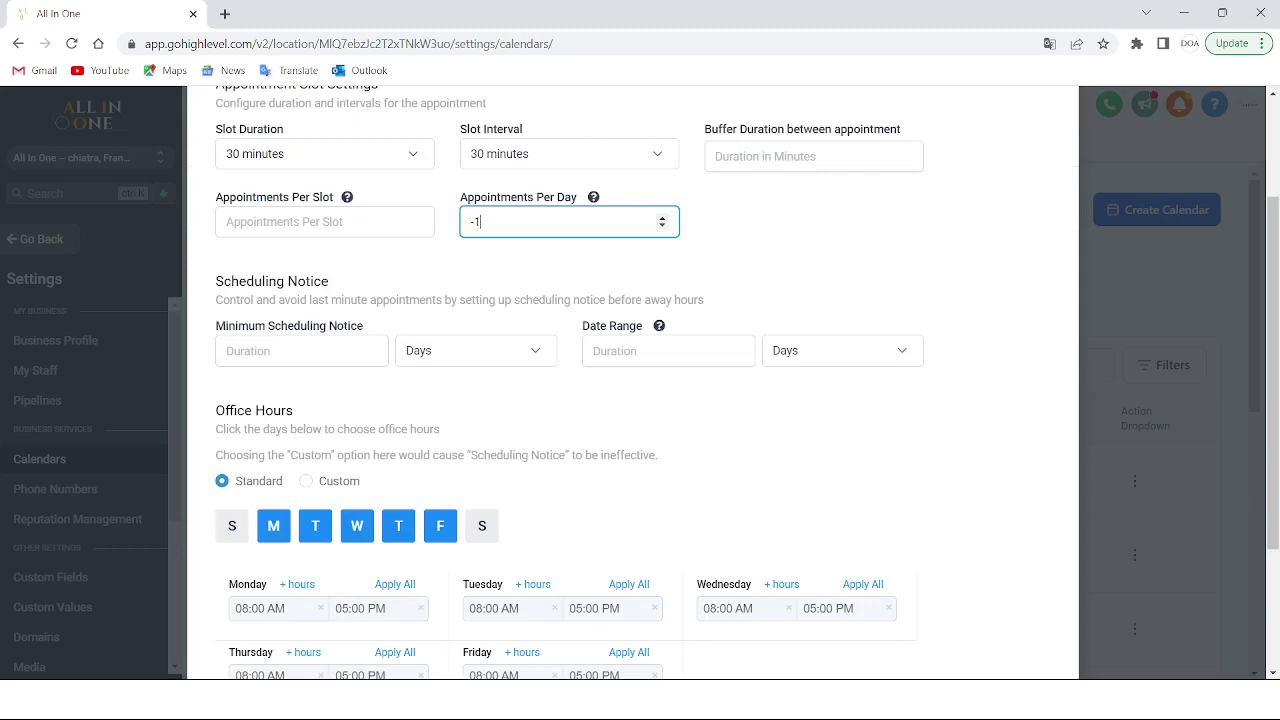
{"action": "key", "text": "BackSpace"}
{"action": "key", "text": "BackSpace"}
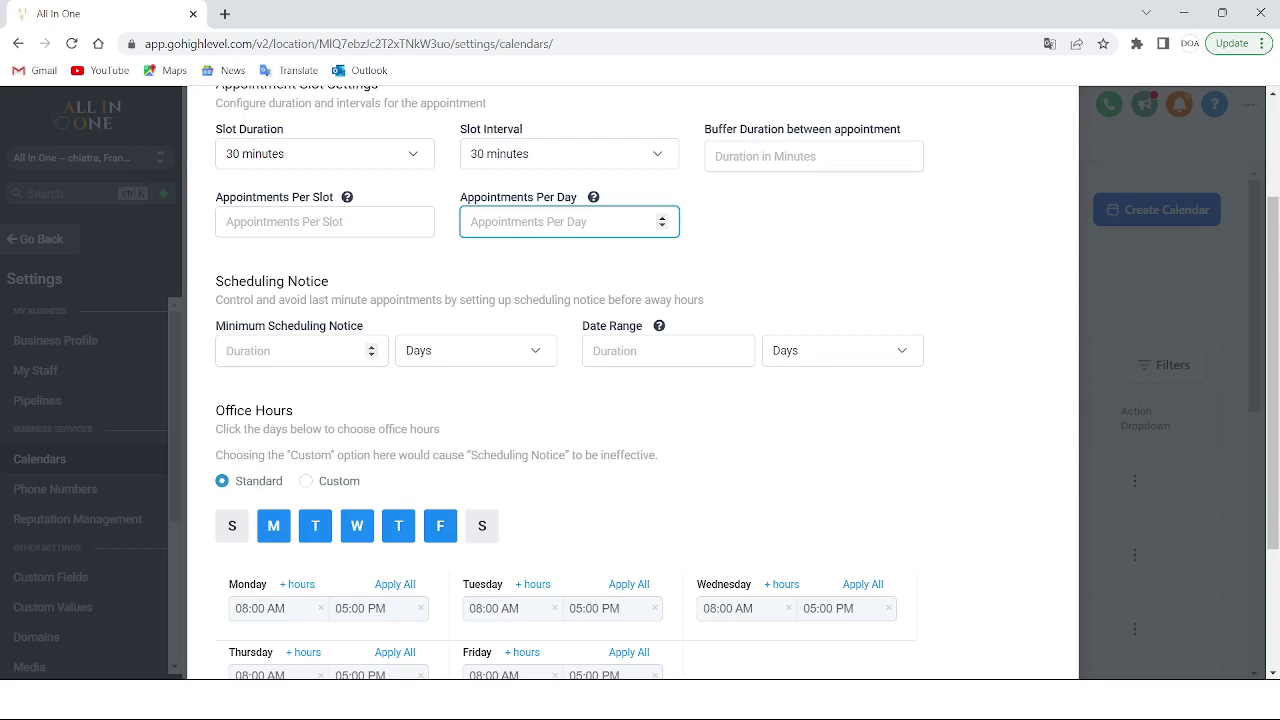
{"action": "left_click", "coordinate": [300, 351]}
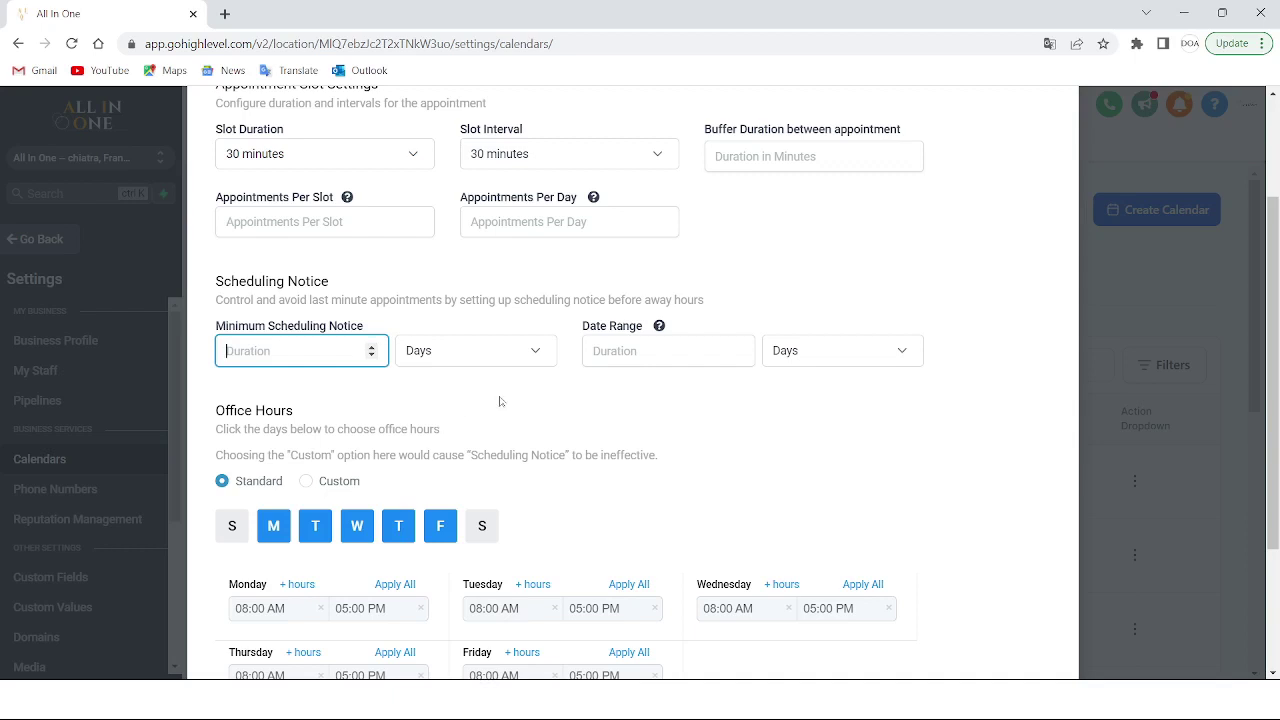
{"action": "left_click", "coordinate": [528, 354]}
{"action": "left_click", "coordinate": [704, 410]}
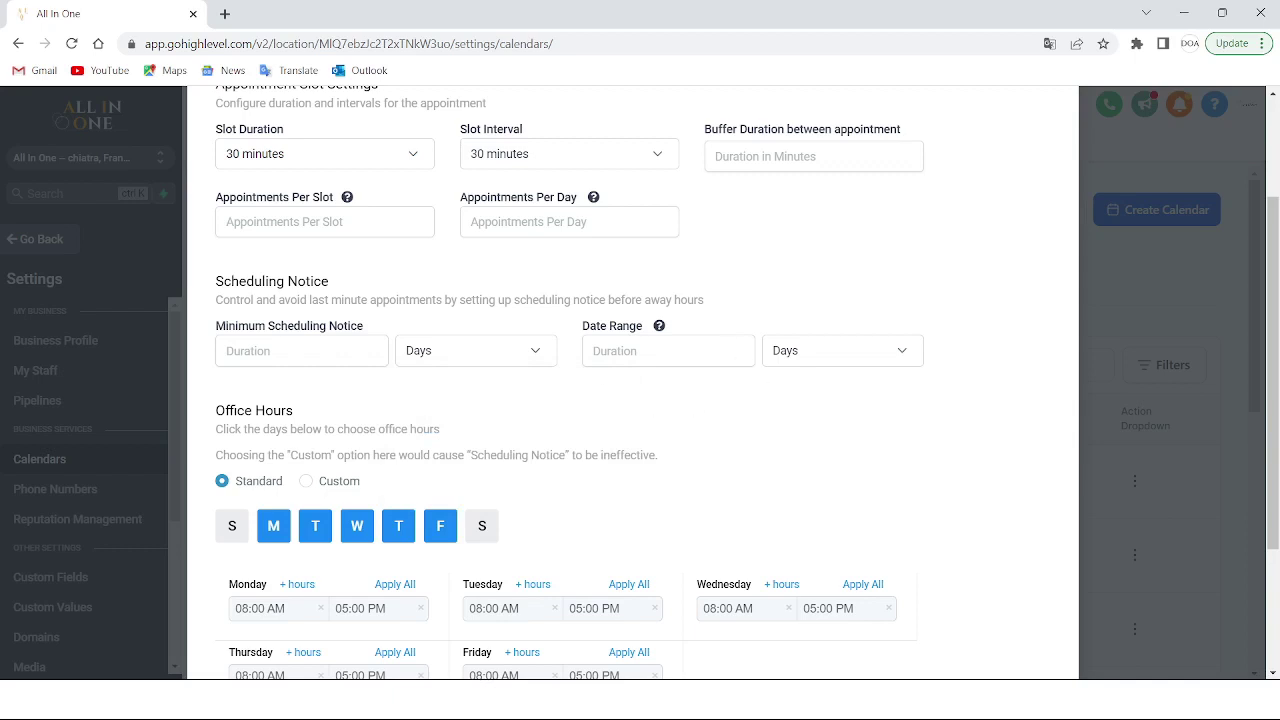
{"action": "scroll", "coordinate": [350, 415], "scroll_direction": "down", "scroll_amount": 2}
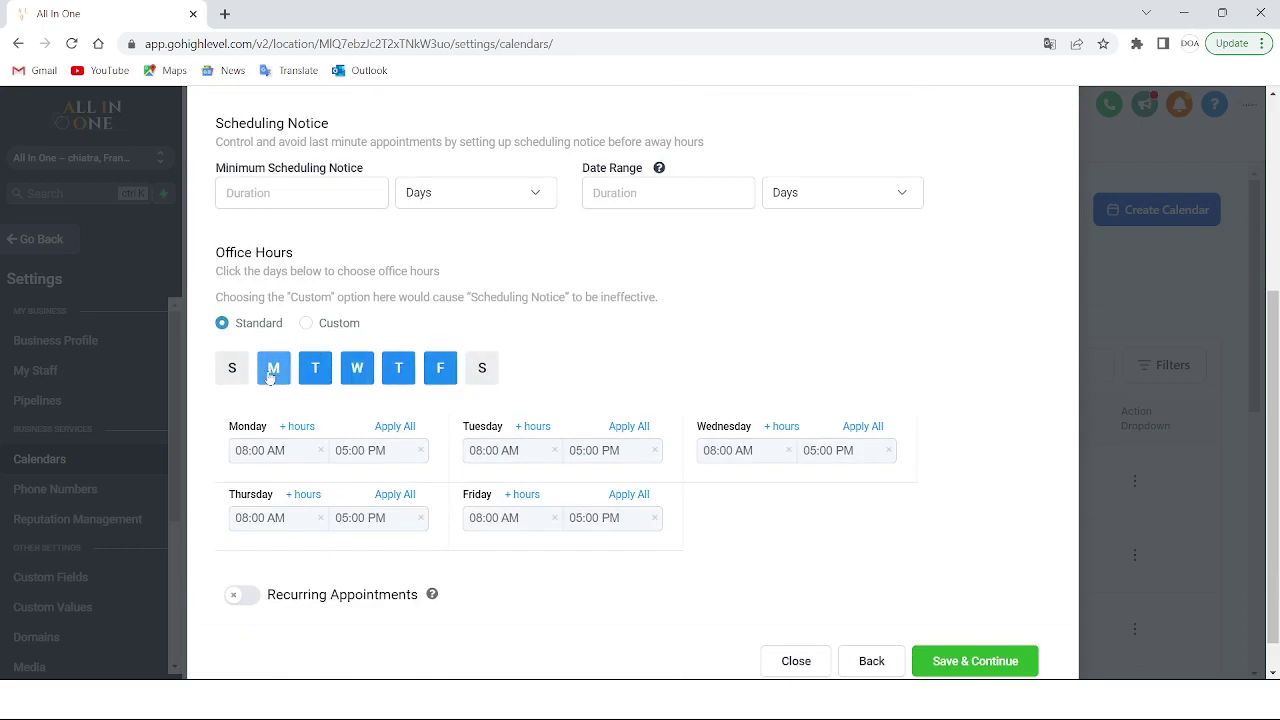
{"action": "left_click", "coordinate": [455, 372]}
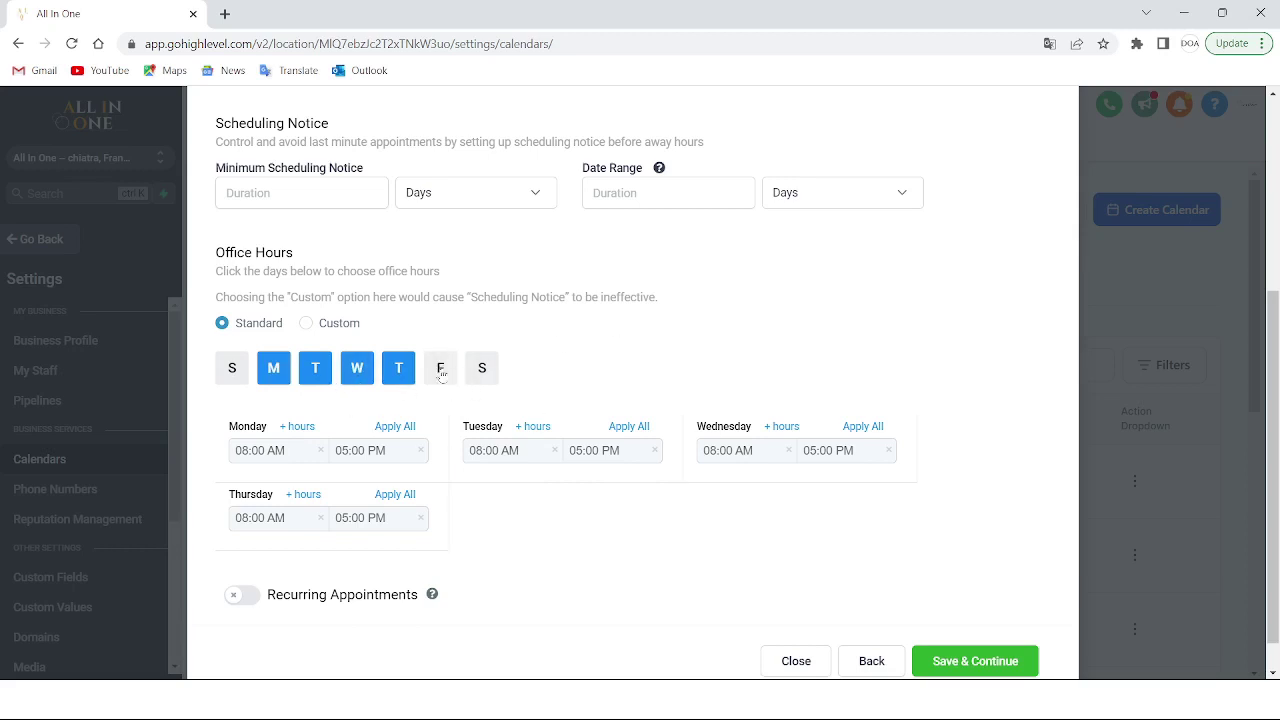
{"action": "left_click", "coordinate": [440, 374]}
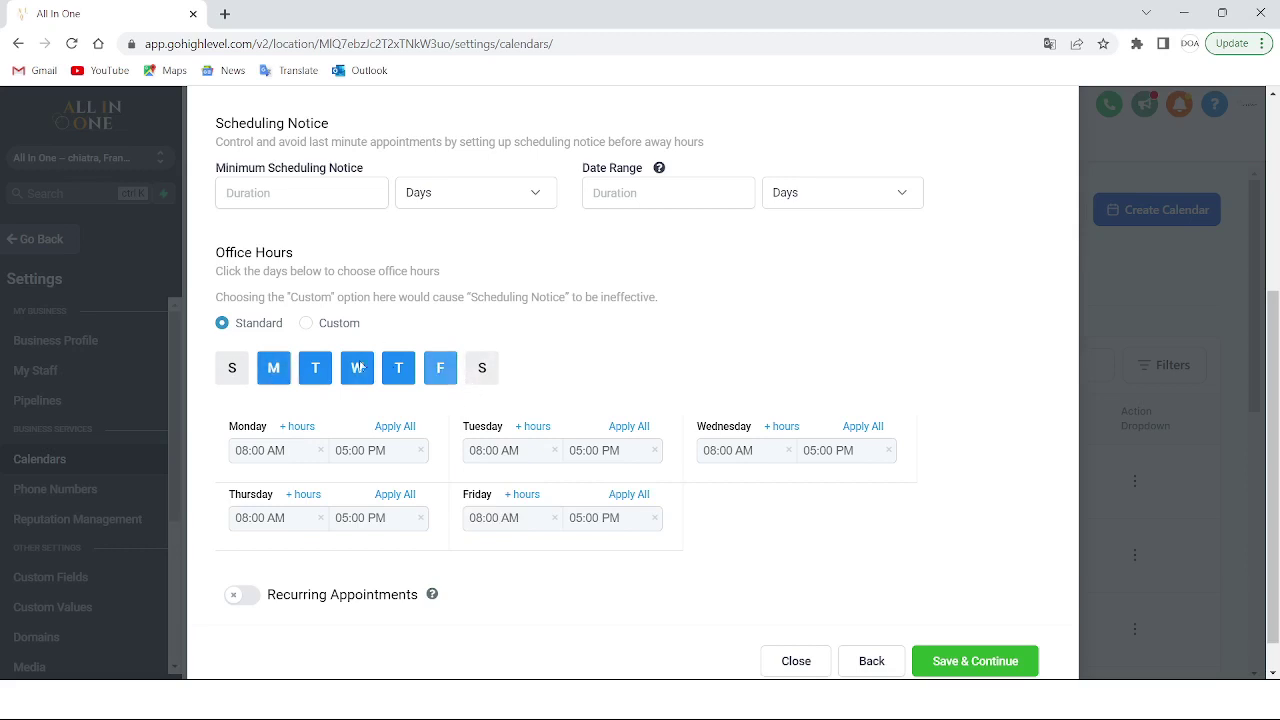
{"action": "left_click", "coordinate": [292, 452]}
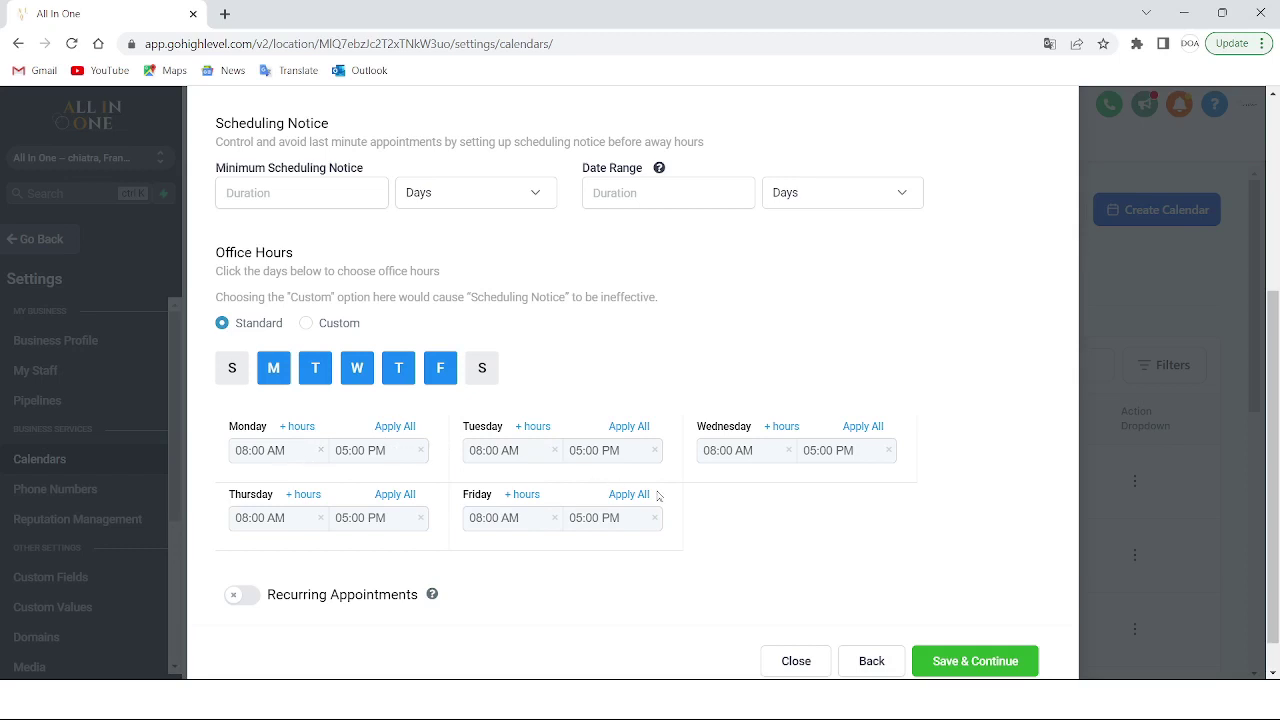
Set Monday's office hours to 09:00 AM – 09:10 PM
{"action": "scroll", "coordinate": [818, 539], "scroll_direction": "down", "scroll_amount": 1}
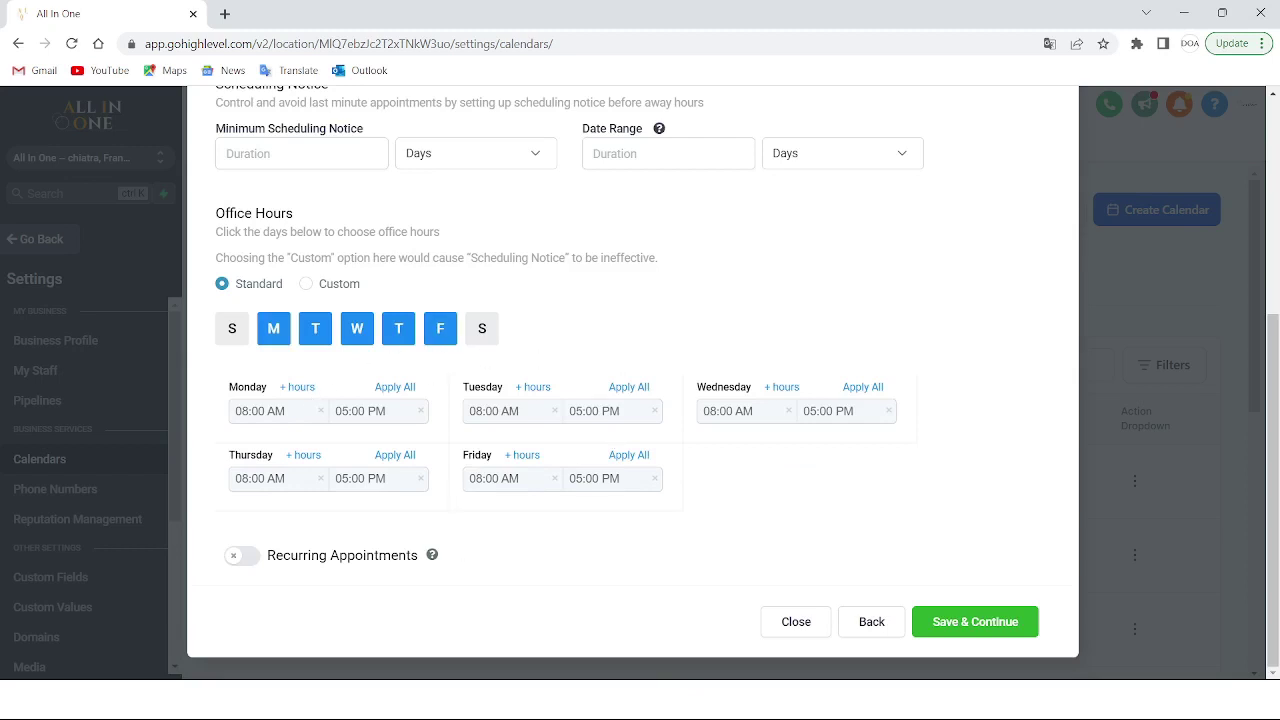
{"action": "left_click", "coordinate": [279, 413]}
{"action": "left_click", "coordinate": [260, 412]}
{"action": "left_click", "coordinate": [237, 417]}
{"action": "left_click", "coordinate": [238, 481]}
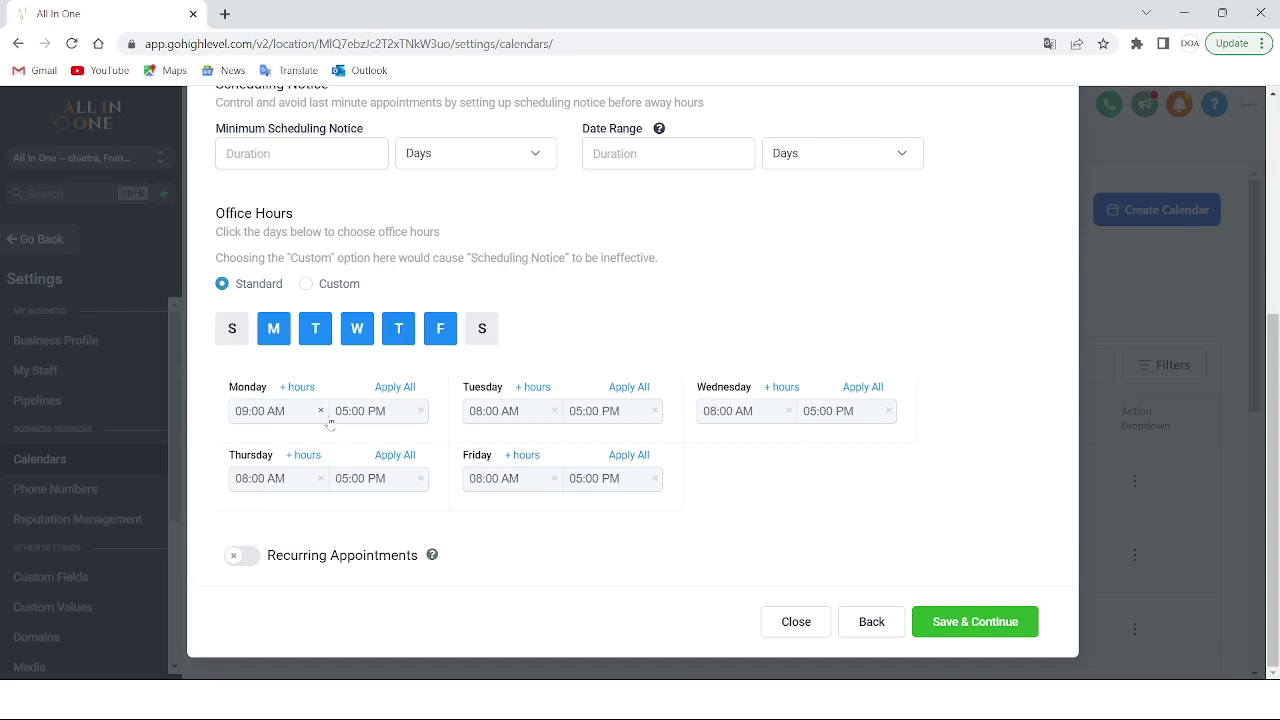
{"action": "left_click", "coordinate": [380, 410]}
{"action": "left_click", "coordinate": [372, 486]}
{"action": "left_click", "coordinate": [400, 414]}
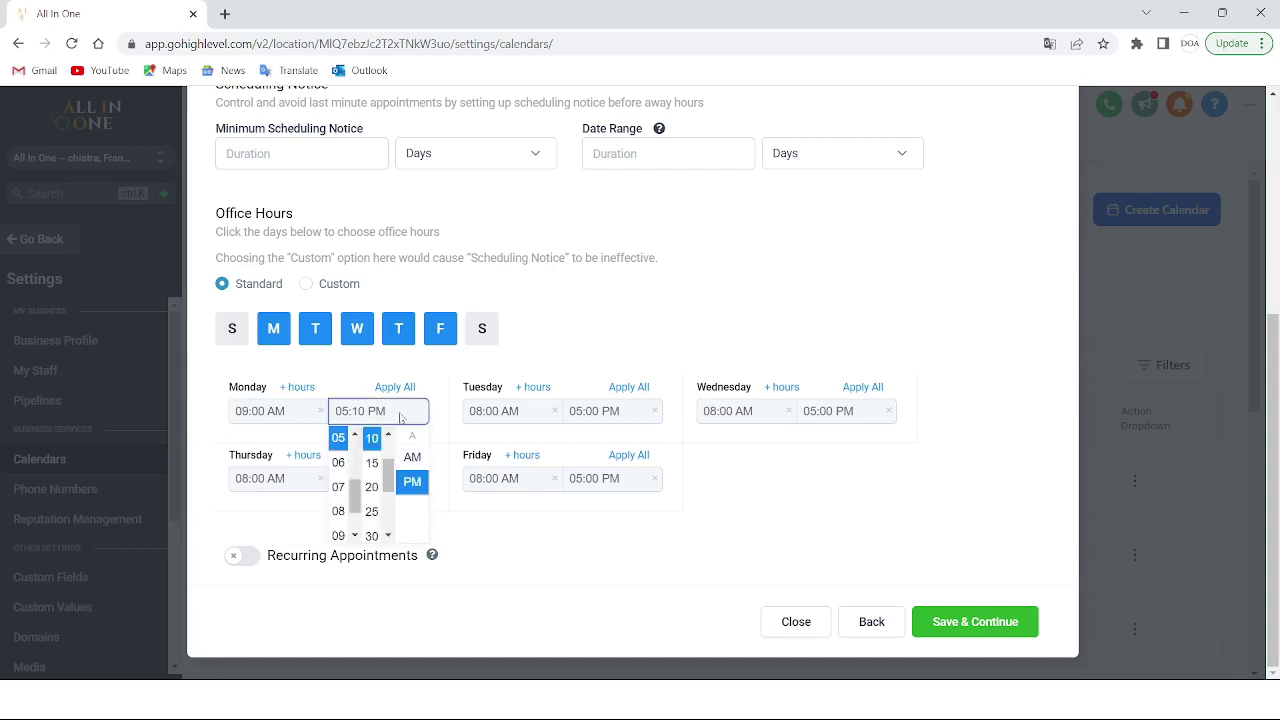
{"action": "left_click", "coordinate": [338, 535]}
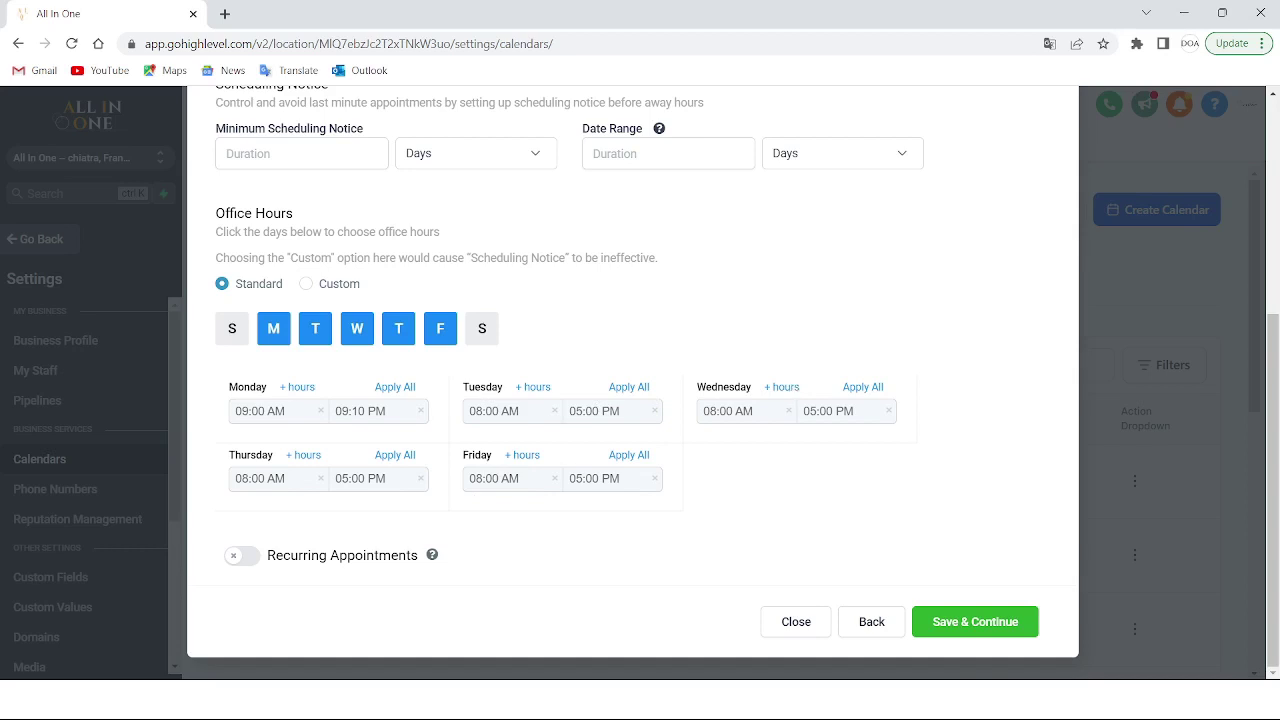
Add Saturday and Sunday as working days, keeping Friday enabled
{"action": "left_click", "coordinate": [442, 334]}
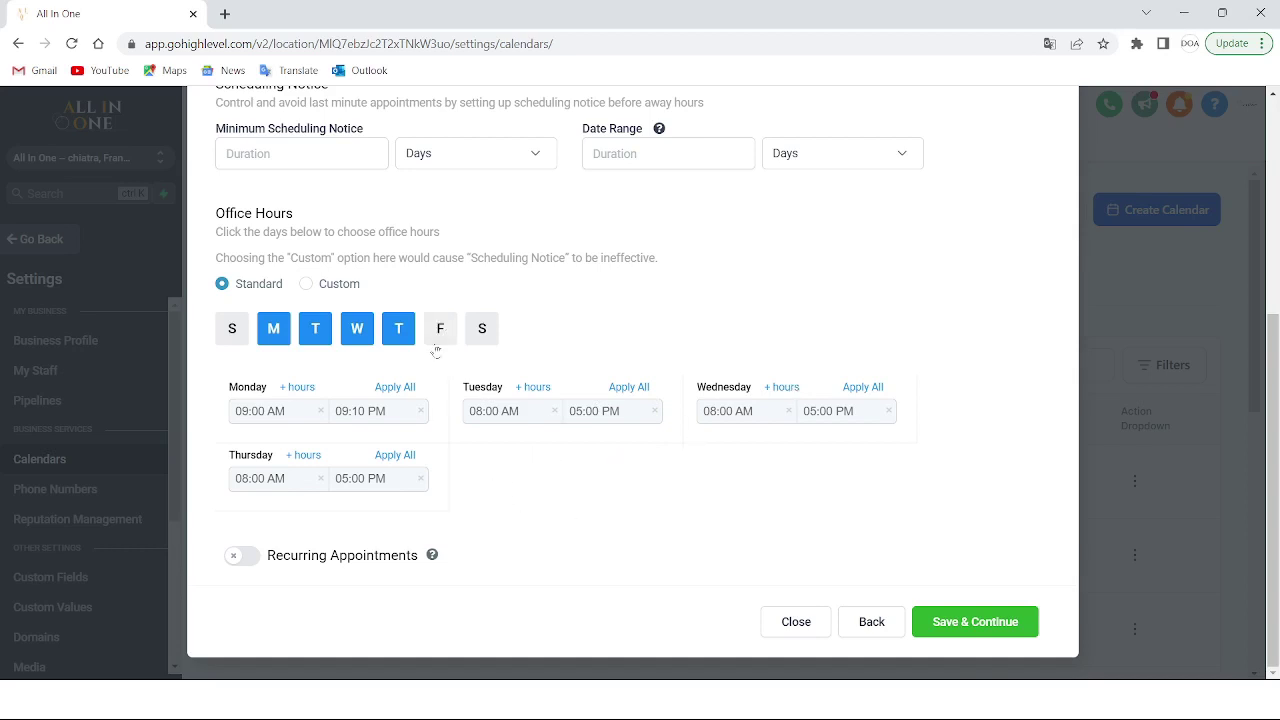
{"action": "left_click", "coordinate": [437, 342]}
{"action": "left_click", "coordinate": [480, 336]}
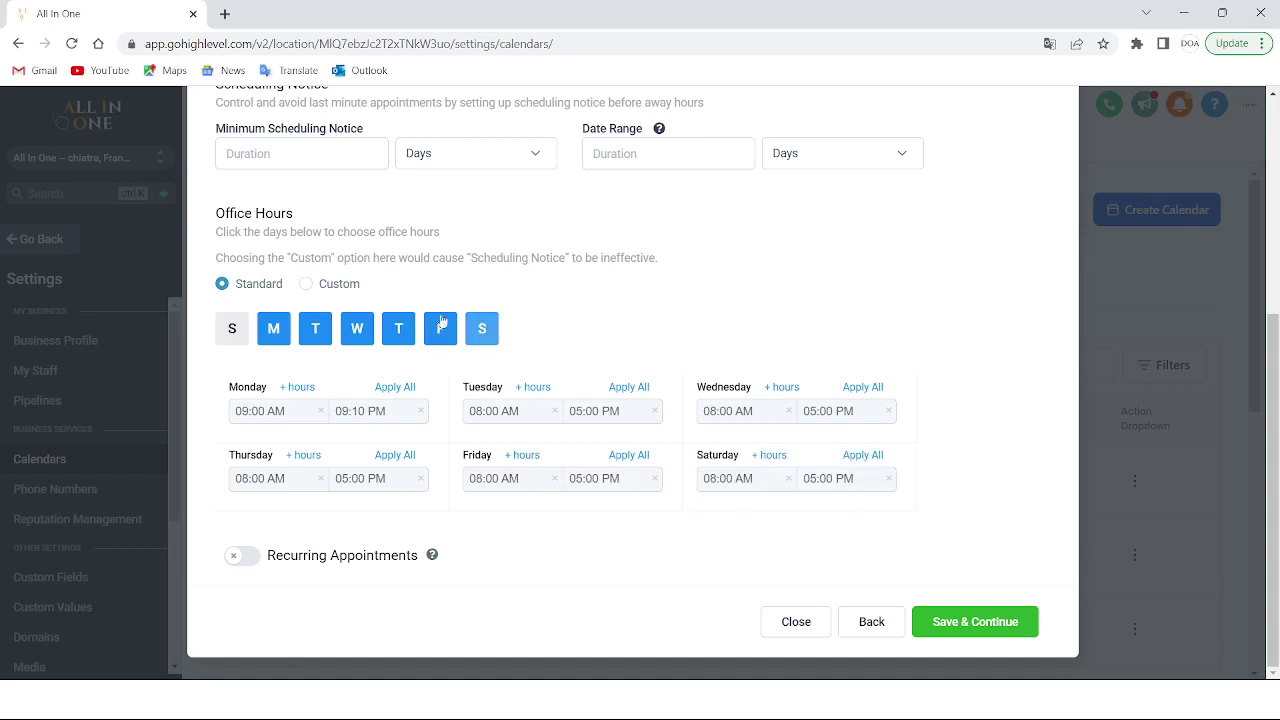
{"action": "left_click", "coordinate": [236, 338]}
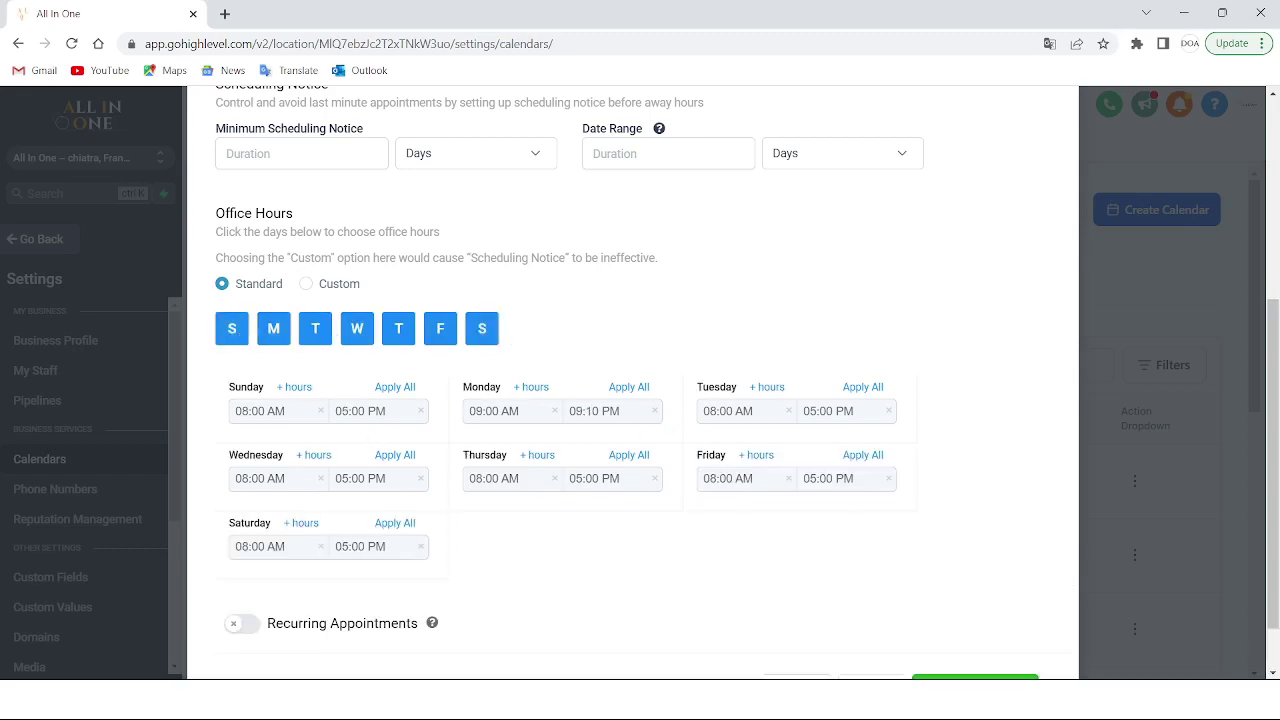
{"action": "scroll", "coordinate": [327, 518], "scroll_direction": "down", "scroll_amount": 1}
Turn on recurring appointments with 2 repeats and save the availability settings
{"action": "left_click", "coordinate": [242, 555]}
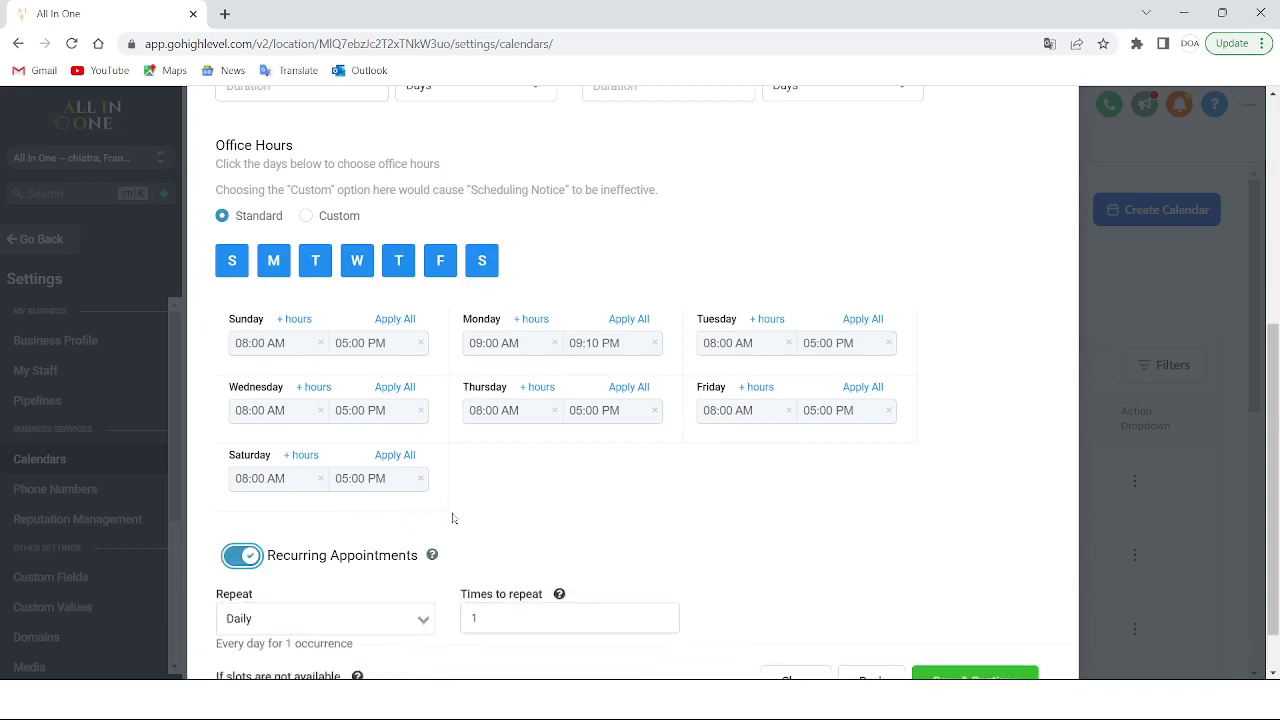
{"action": "scroll", "coordinate": [640, 489], "scroll_direction": "down", "scroll_amount": 3}
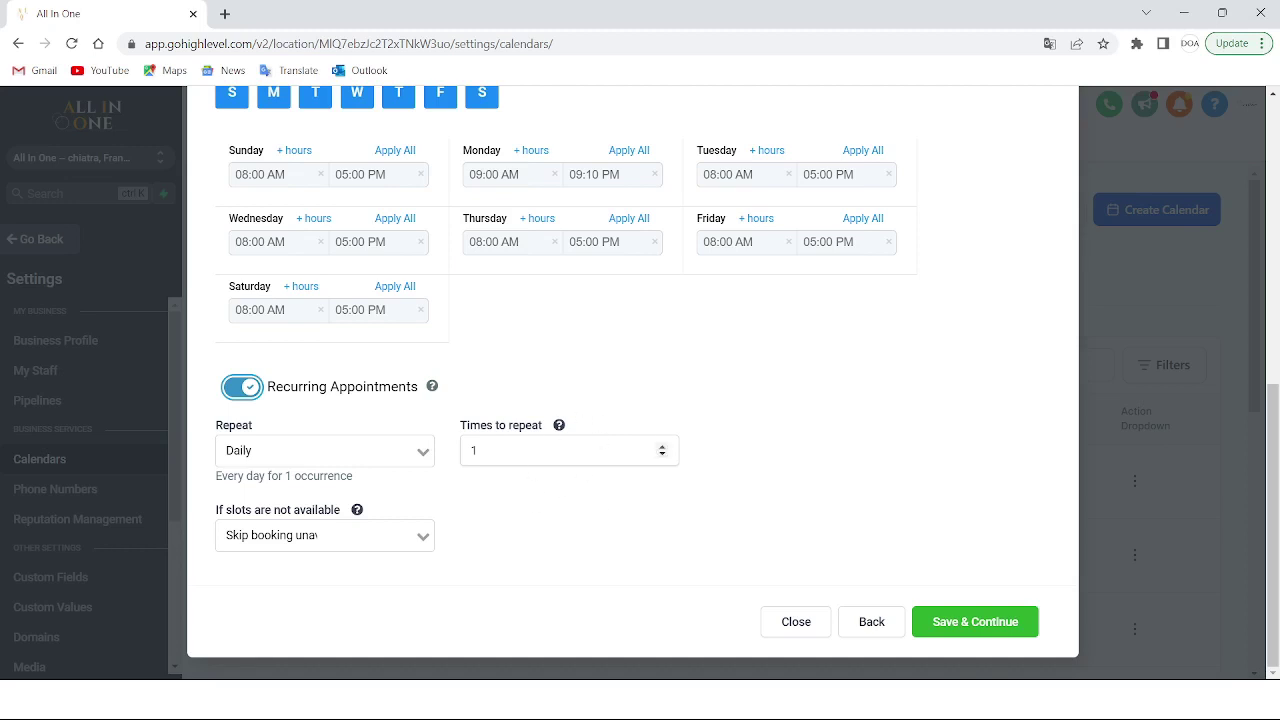
{"action": "left_click", "coordinate": [662, 446]}
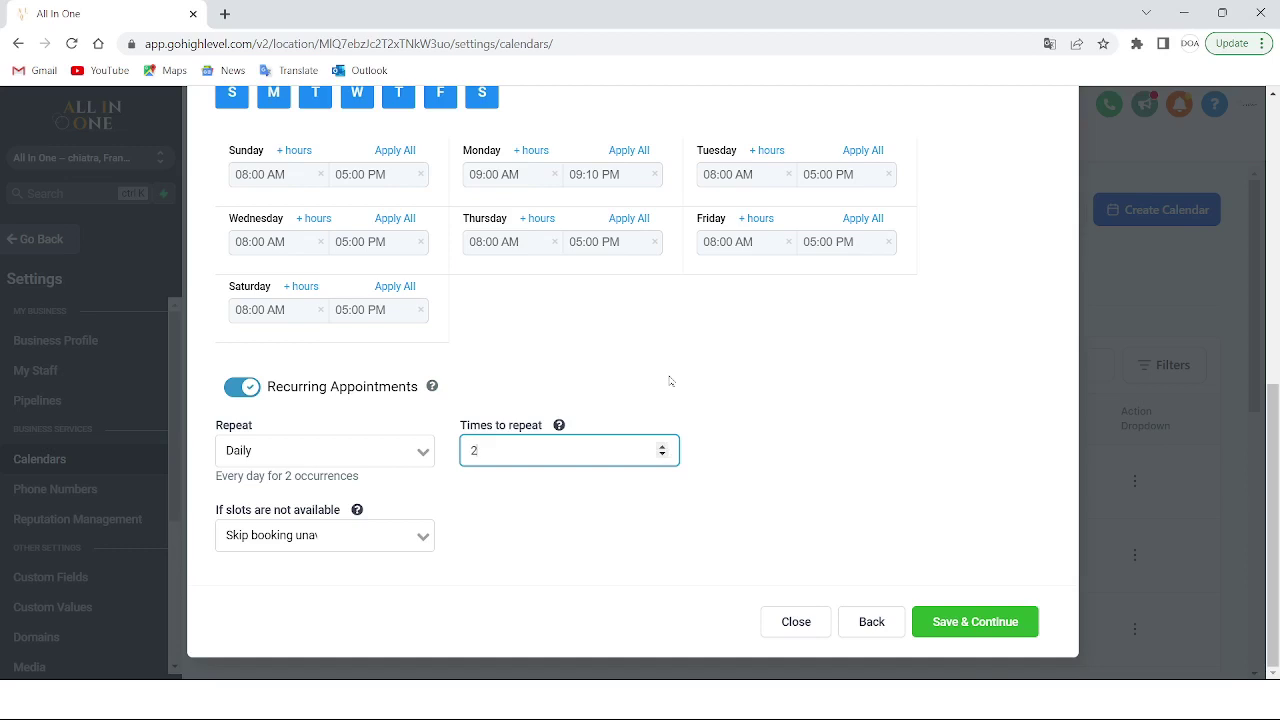
{"action": "left_click", "coordinate": [955, 620]}
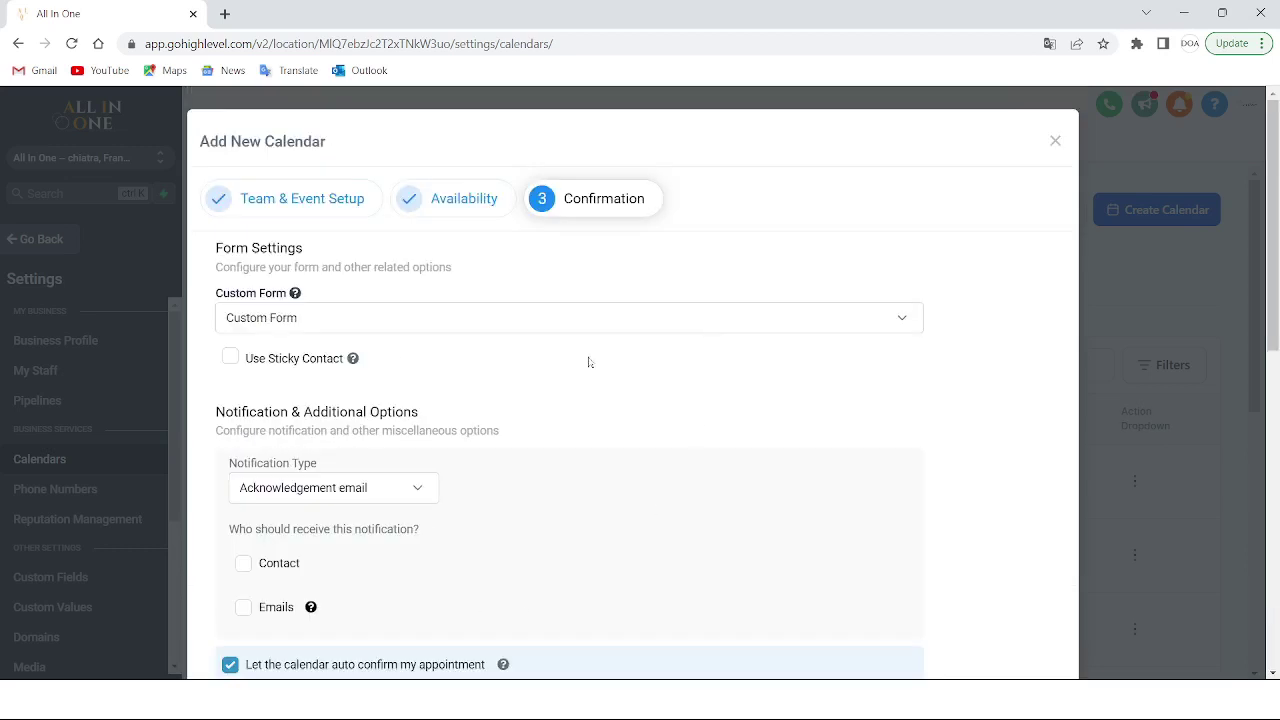
Keep Custom Form as the booking form and enable Use Sticky Contact
{"action": "left_click", "coordinate": [384, 334]}
{"action": "left_click", "coordinate": [384, 334]}
{"action": "scroll", "coordinate": [546, 409], "scroll_direction": "down", "scroll_amount": 10}
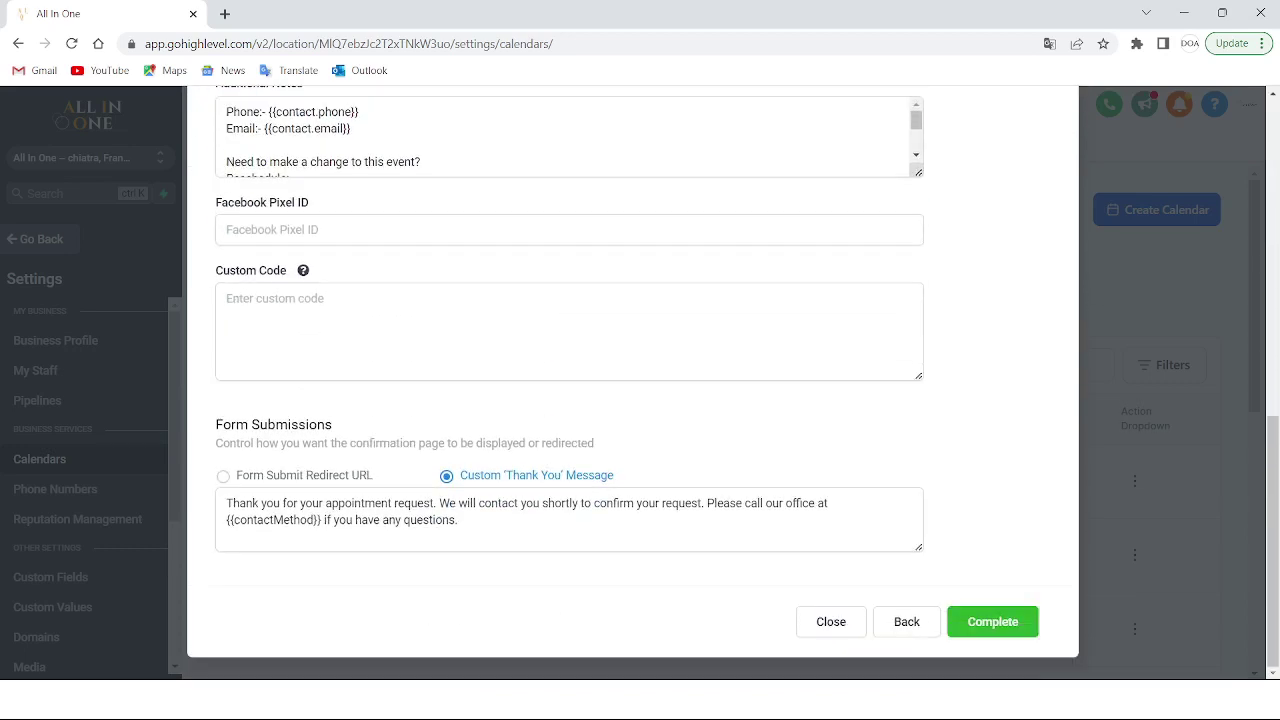
{"action": "scroll", "coordinate": [546, 409], "scroll_direction": "up", "scroll_amount": 10}
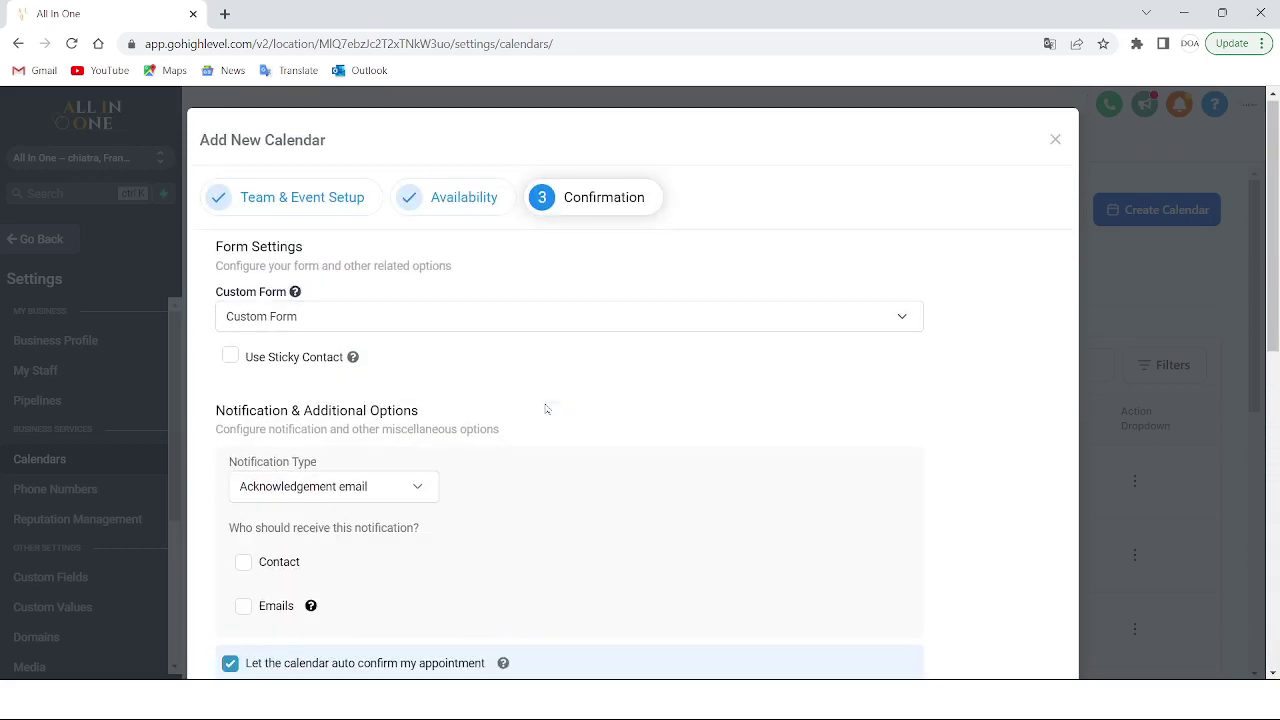
{"action": "left_click", "coordinate": [231, 356]}
Keep Acknowledgement email as the notification type
{"action": "scroll", "coordinate": [386, 250], "scroll_direction": "down", "scroll_amount": 1}
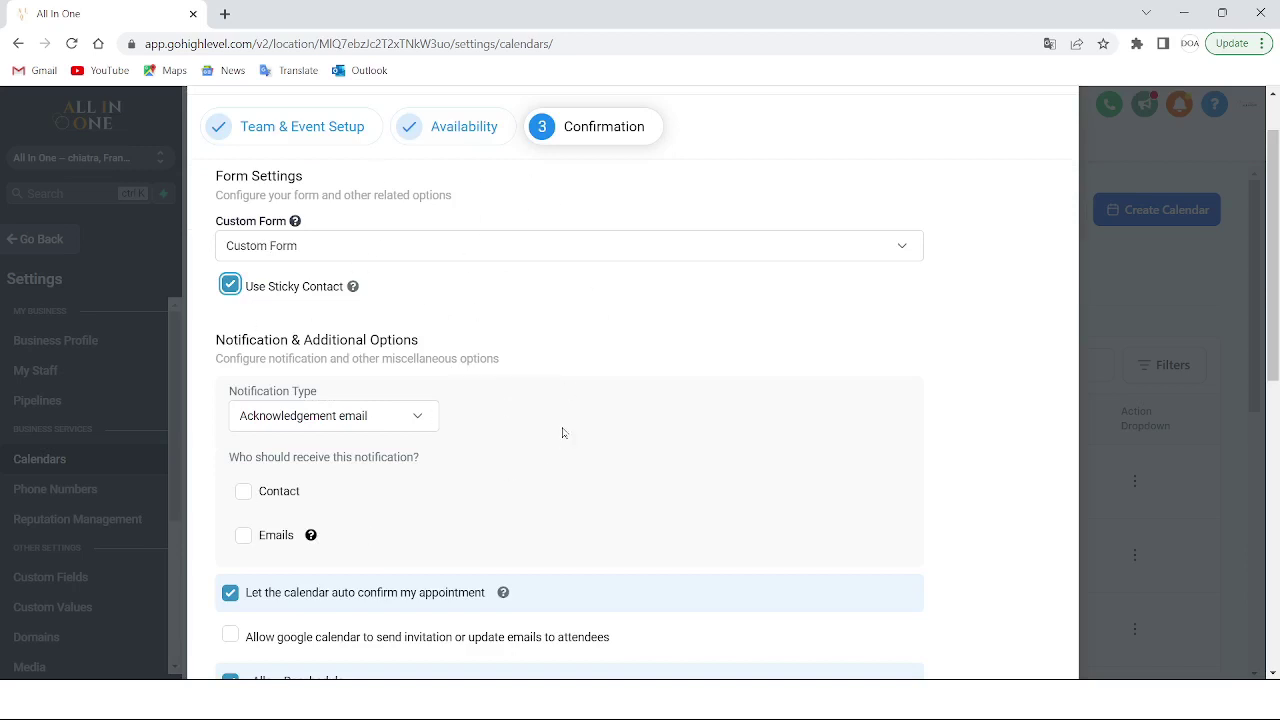
{"action": "scroll", "coordinate": [562, 432], "scroll_direction": "down", "scroll_amount": 3}
{"action": "scroll", "coordinate": [560, 431], "scroll_direction": "up", "scroll_amount": 3}
{"action": "scroll", "coordinate": [560, 431], "scroll_direction": "down", "scroll_amount": 2}
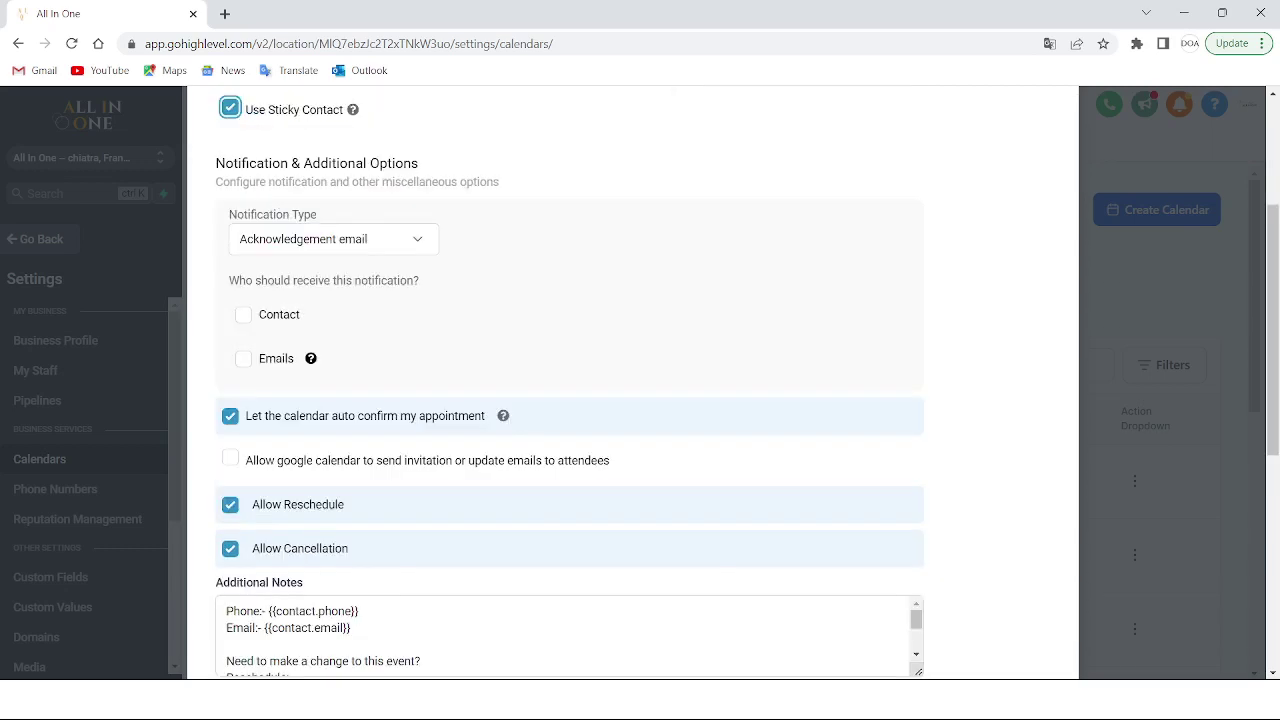
{"action": "left_click", "coordinate": [422, 240]}
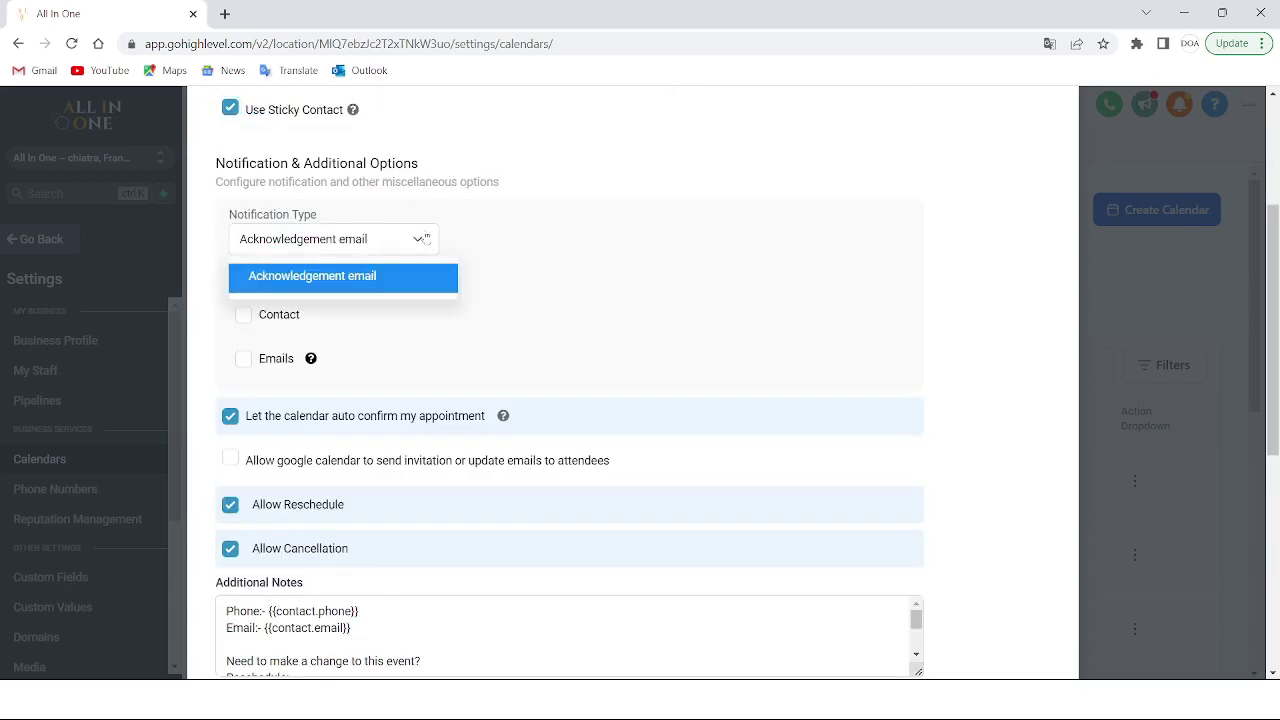
{"action": "left_click", "coordinate": [366, 275]}
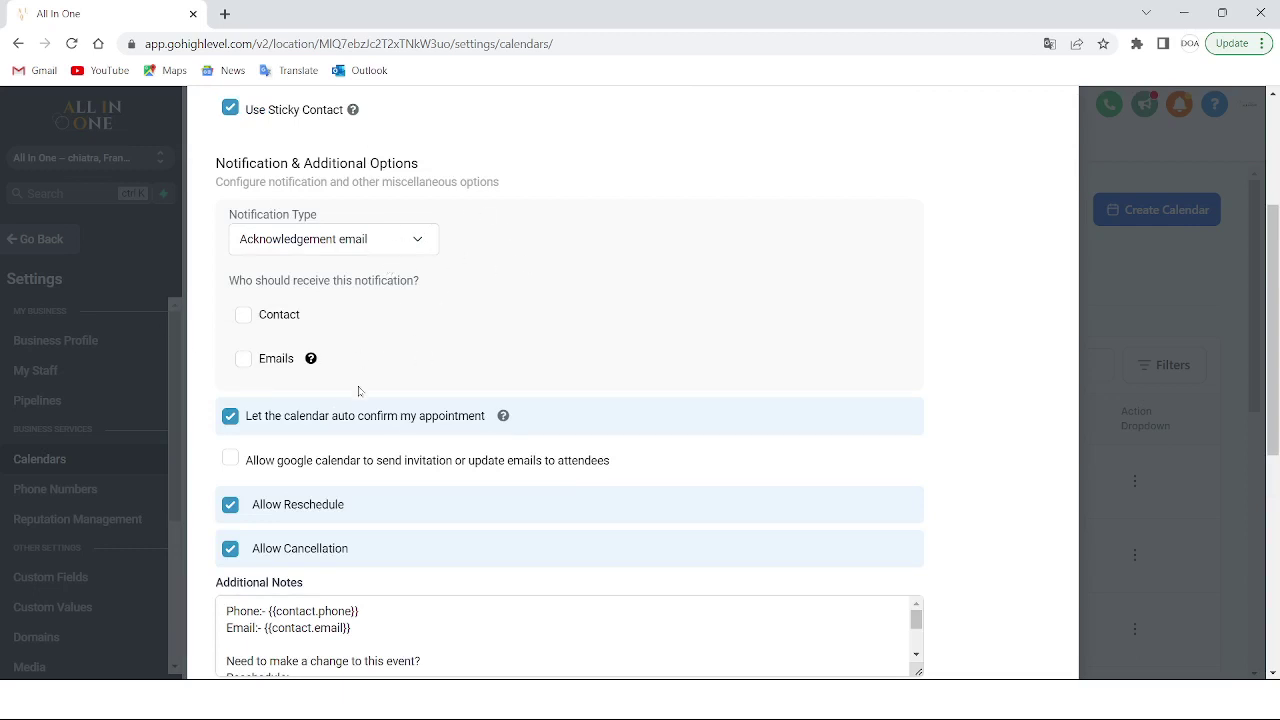
Send notifications to specific emails, entering the business service email address as recipient
{"action": "scroll", "coordinate": [546, 397], "scroll_direction": "down", "scroll_amount": 2}
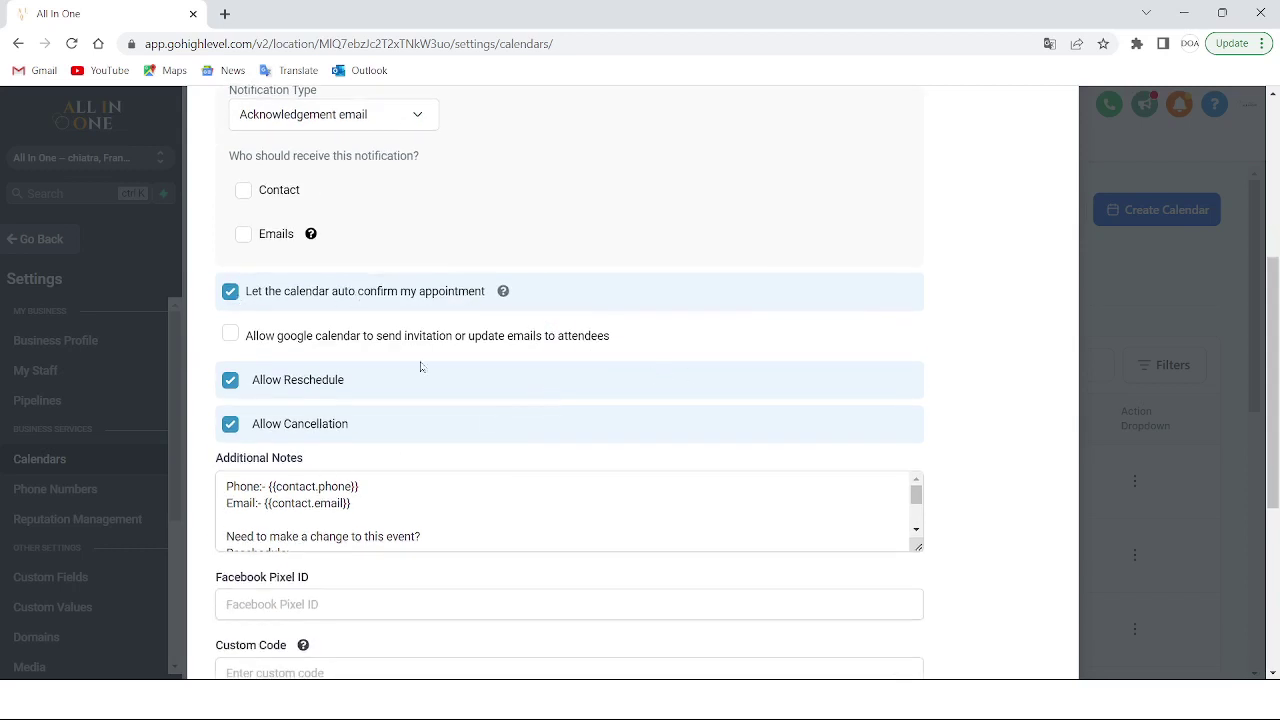
{"action": "scroll", "coordinate": [560, 510], "scroll_direction": "down", "scroll_amount": 2}
{"action": "scroll", "coordinate": [617, 397], "scroll_direction": "down", "scroll_amount": 1}
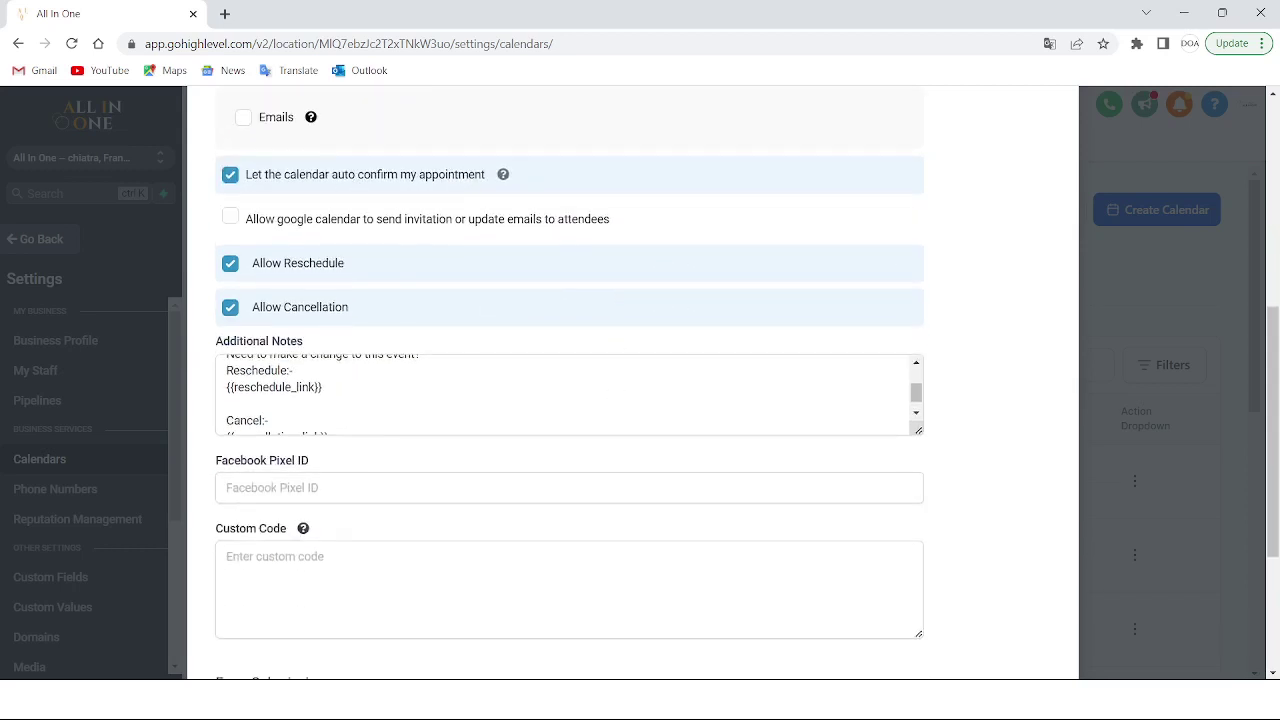
{"action": "scroll", "coordinate": [958, 355], "scroll_direction": "down", "scroll_amount": 1}
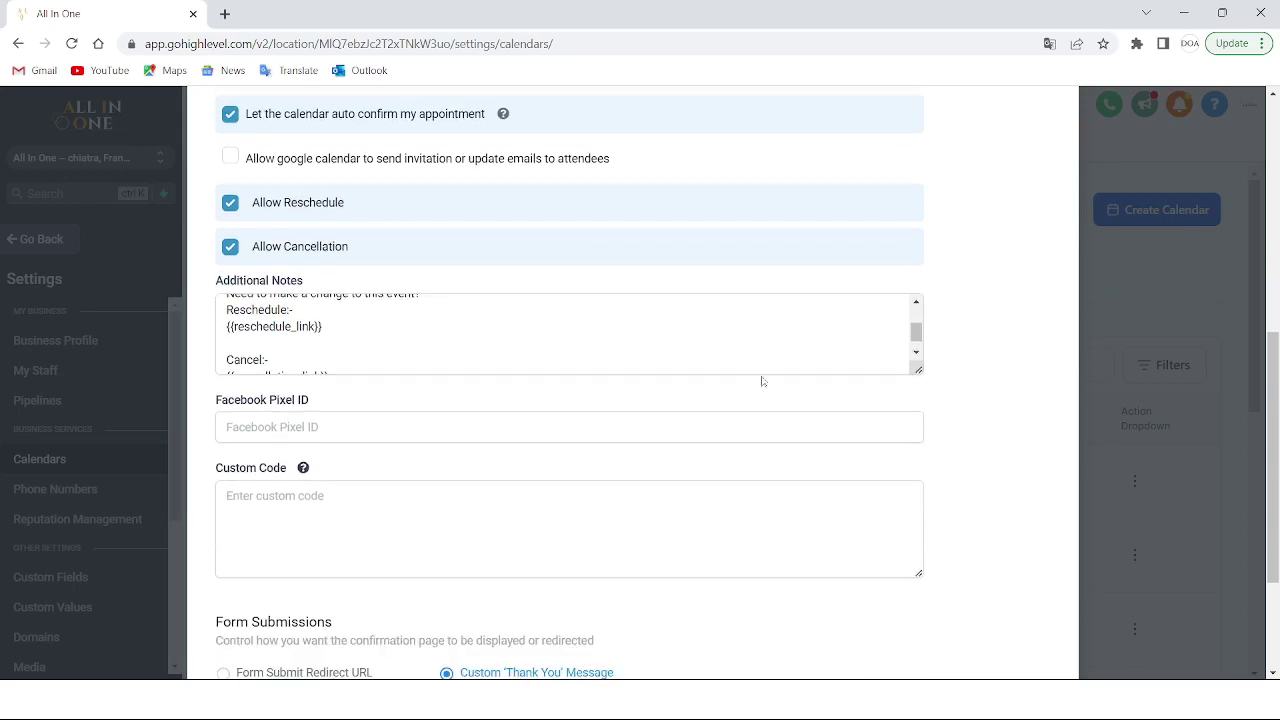
{"action": "scroll", "coordinate": [763, 380], "scroll_direction": "up", "scroll_amount": 2}
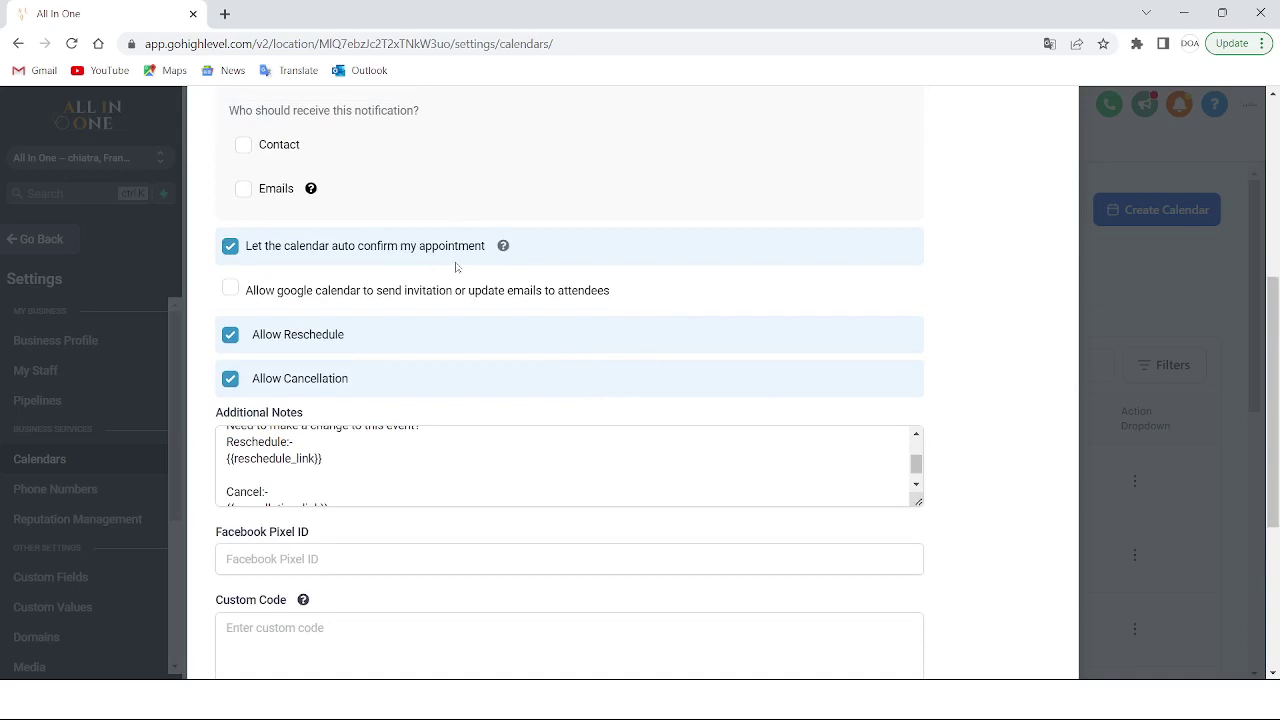
{"action": "scroll", "coordinate": [395, 384], "scroll_direction": "down", "scroll_amount": 1}
{"action": "scroll", "coordinate": [368, 211], "scroll_direction": "up", "scroll_amount": 2}
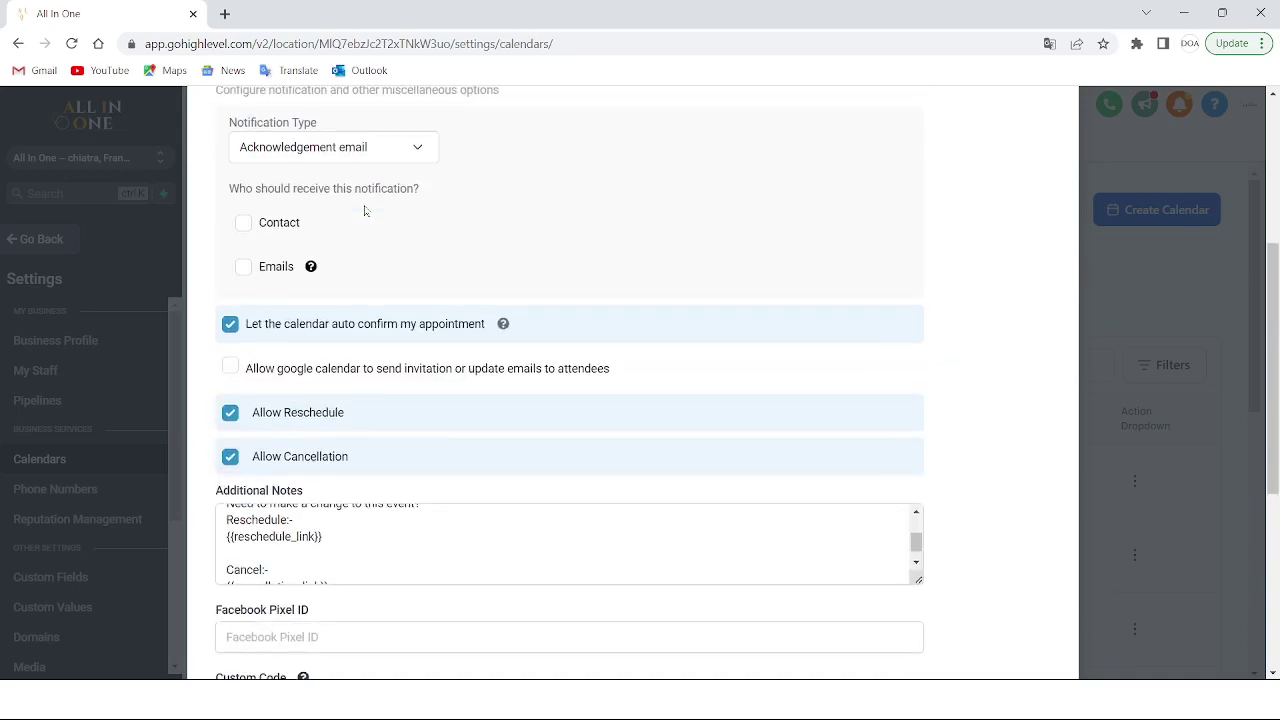
{"action": "left_click", "coordinate": [243, 272]}
{"action": "key", "text": "Tab"}
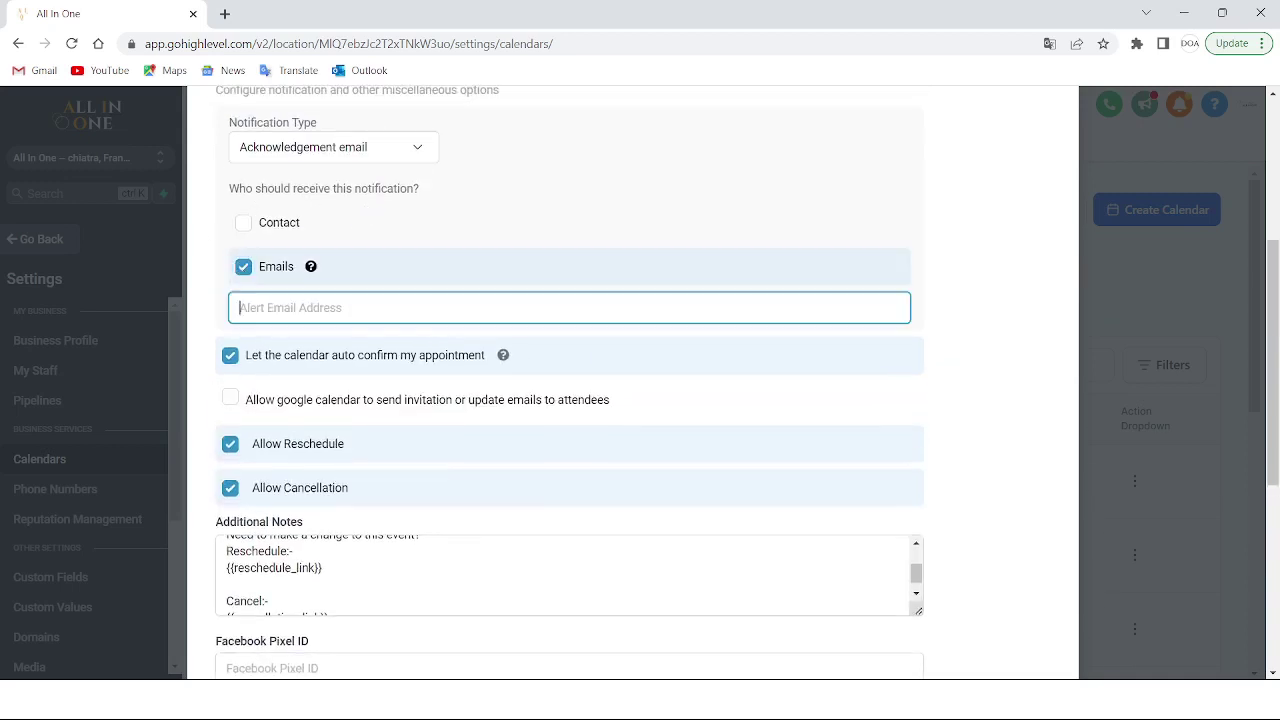
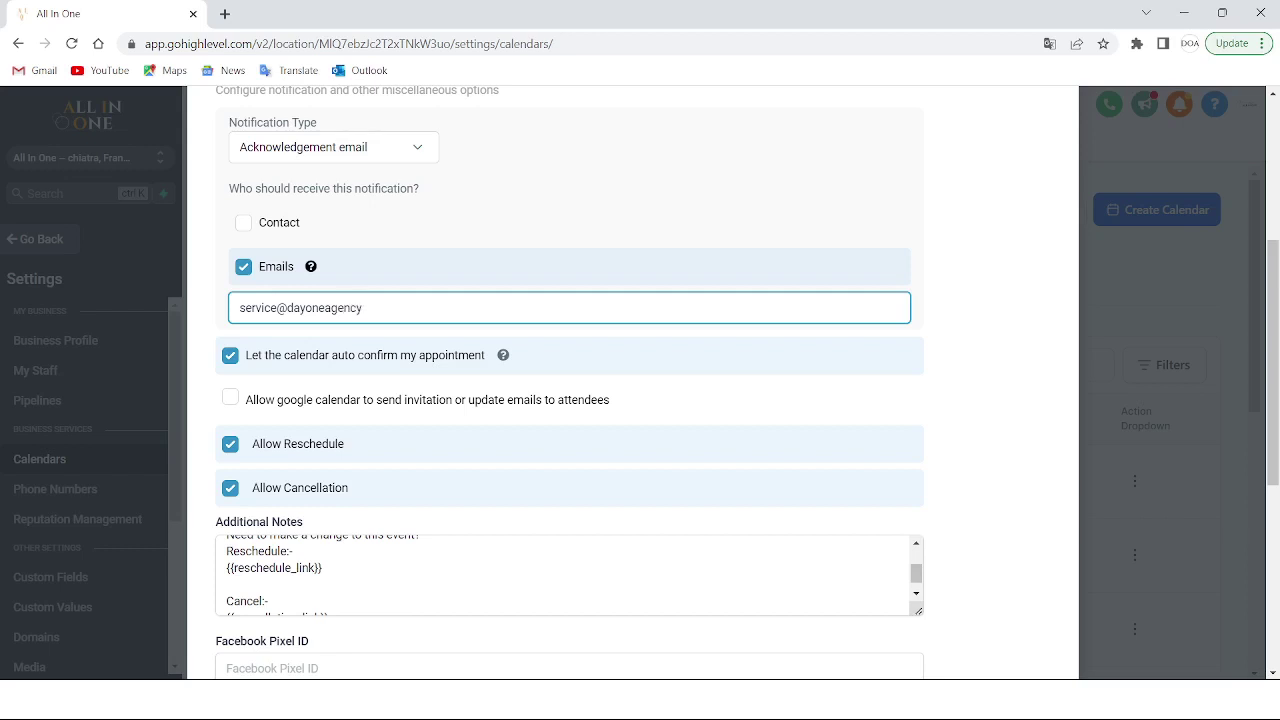
{"action": "scroll", "coordinate": [611, 296], "scroll_direction": "down", "scroll_amount": 2}
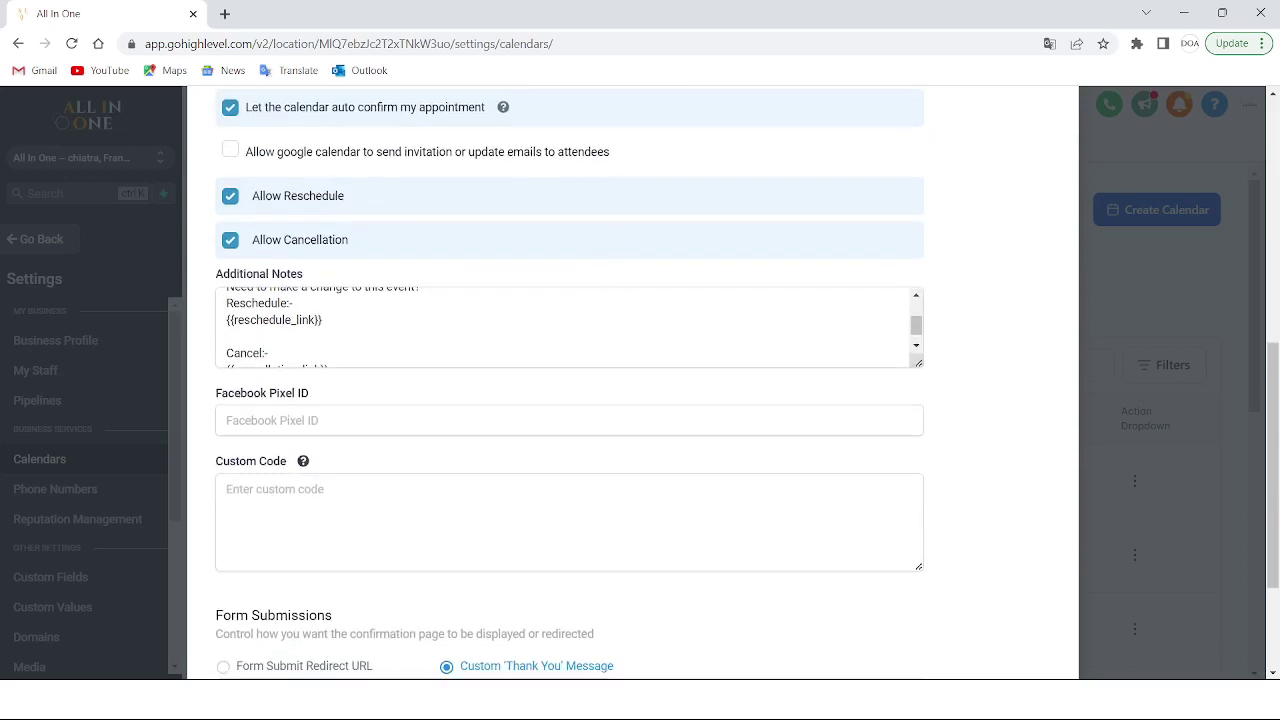
Expand Additional Notes and change the 'Phone' label to 'Téléphone'
{"action": "left_click_drag", "start_coordinate": [918, 364], "coordinate": [918, 518]}
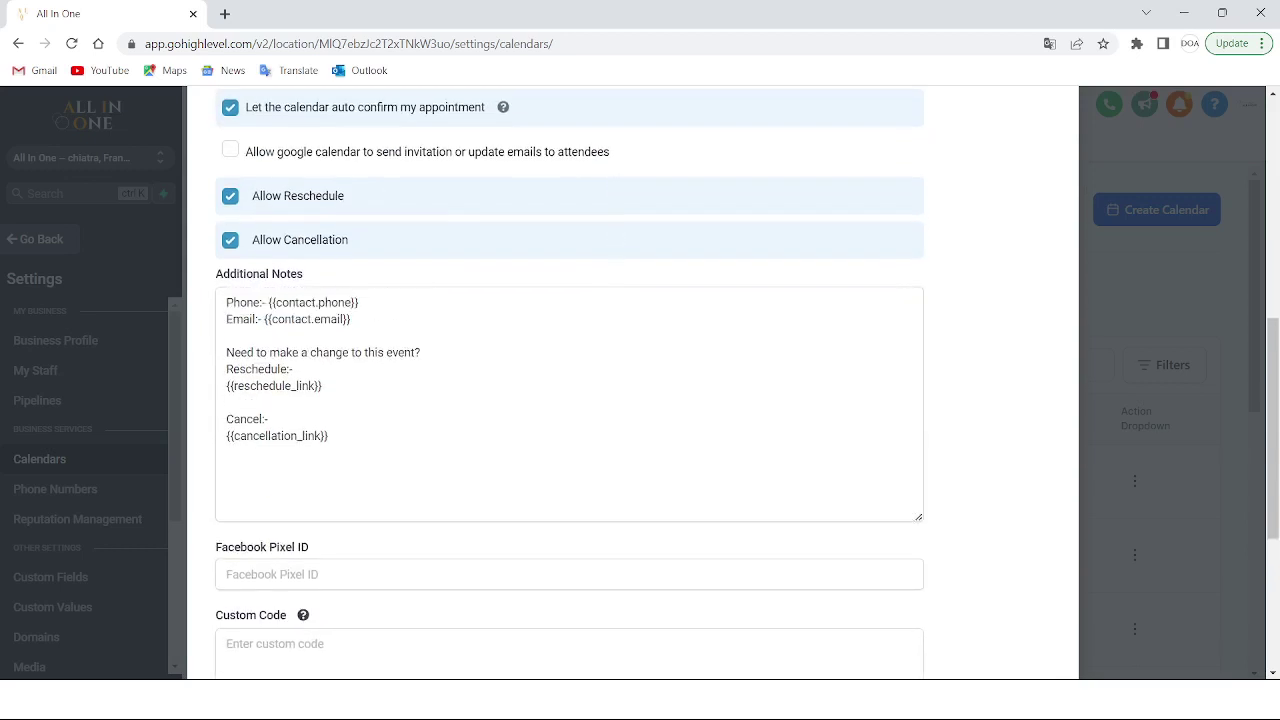
{"action": "left_click", "coordinate": [259, 302]}
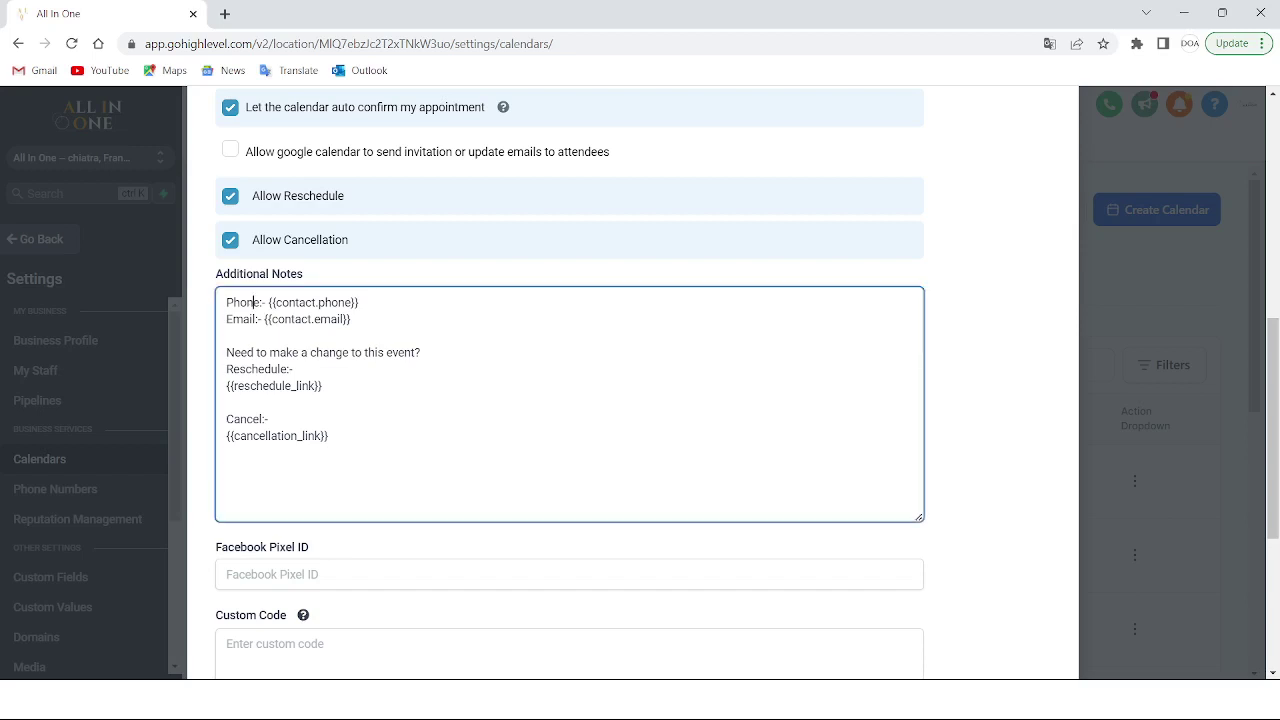
{"action": "key", "text": "BackSpace"}
{"action": "key", "text": "BackSpace"}
{"action": "key", "text": "BackSpace"}
{"action": "key", "text": "BackSpace"}
{"action": "key", "text": "BackSpace"}
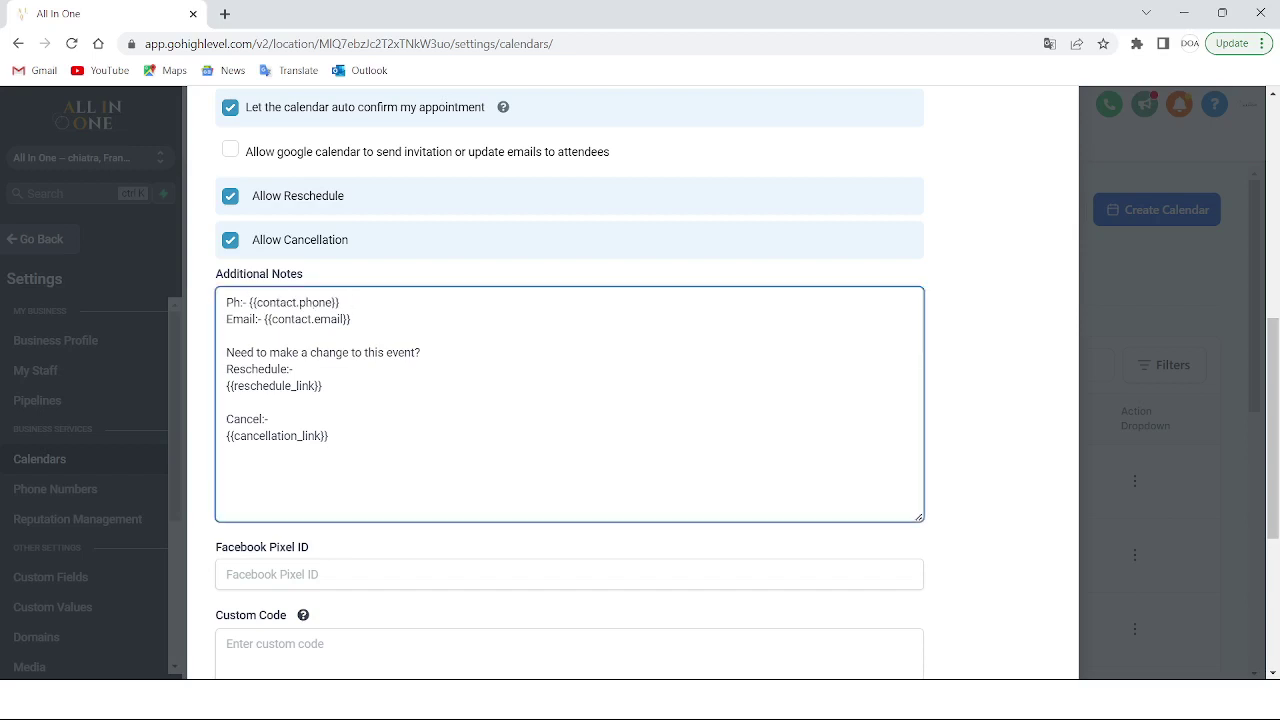
{"action": "type", "text": "T"}
{"action": "key", "text": "Caps_Lock"}
{"action": "type", "text": "eléphone"}
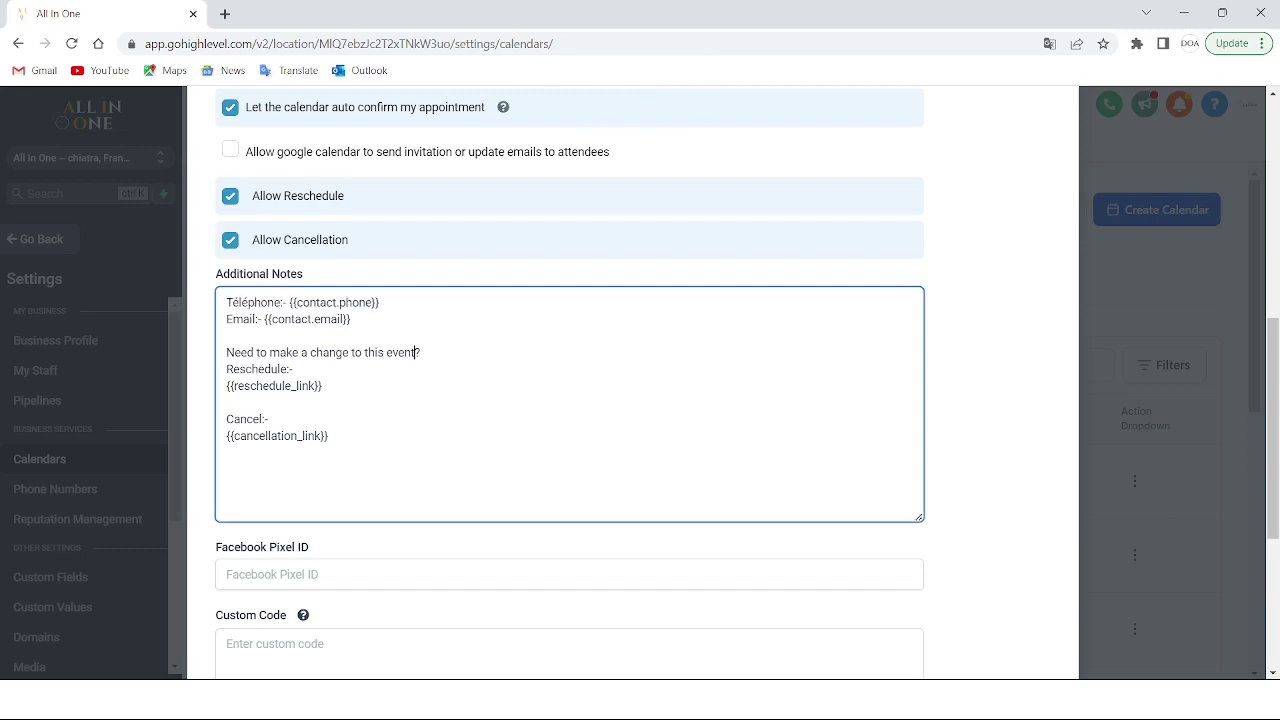
Select the 'Need to make a change to this event?' line for translation
{"action": "left_click_drag", "start_coordinate": [416, 352], "coordinate": [227, 352]}
{"action": "triple_click", "coordinate": [232, 352]}
{"action": "key", "text": "ctrl+c"}
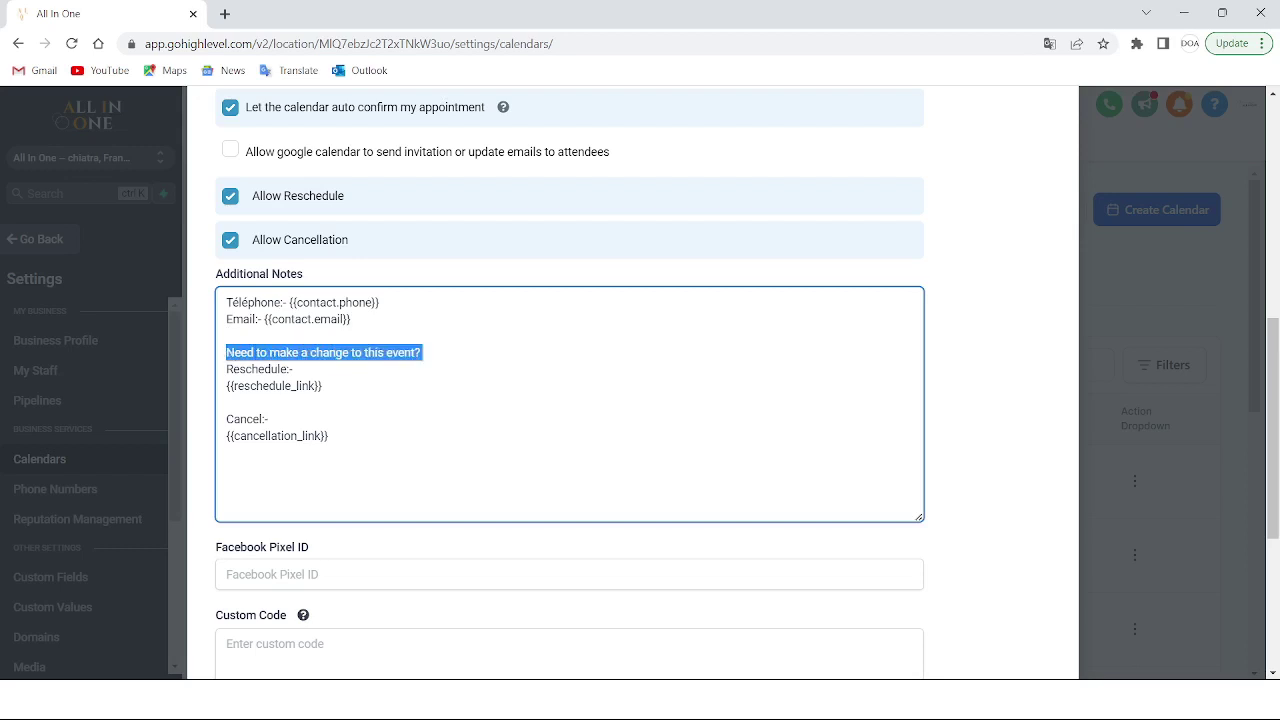
{"action": "left_click", "coordinate": [224, 14]}
Translate the question from English in Google Translate and copy 'Besoin d'apporter une modification à cet événement ?'
{"action": "type", "text": "google translate"}
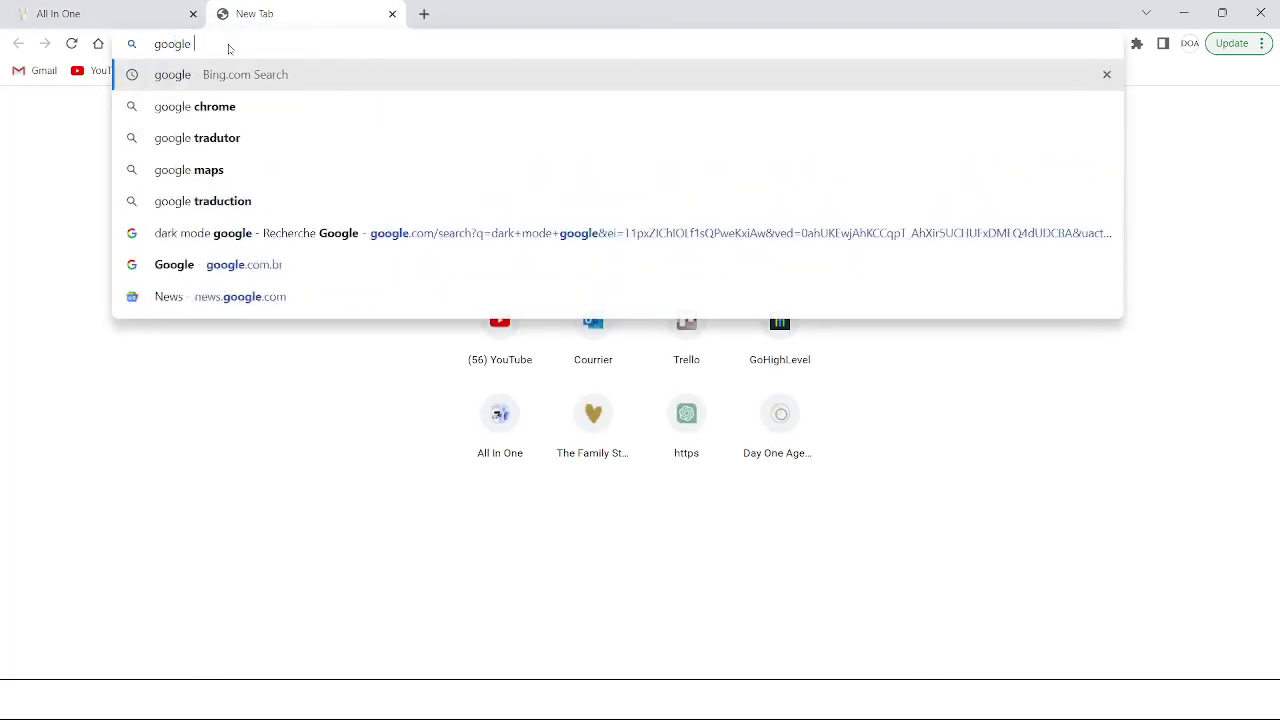
{"action": "key", "text": "Return"}
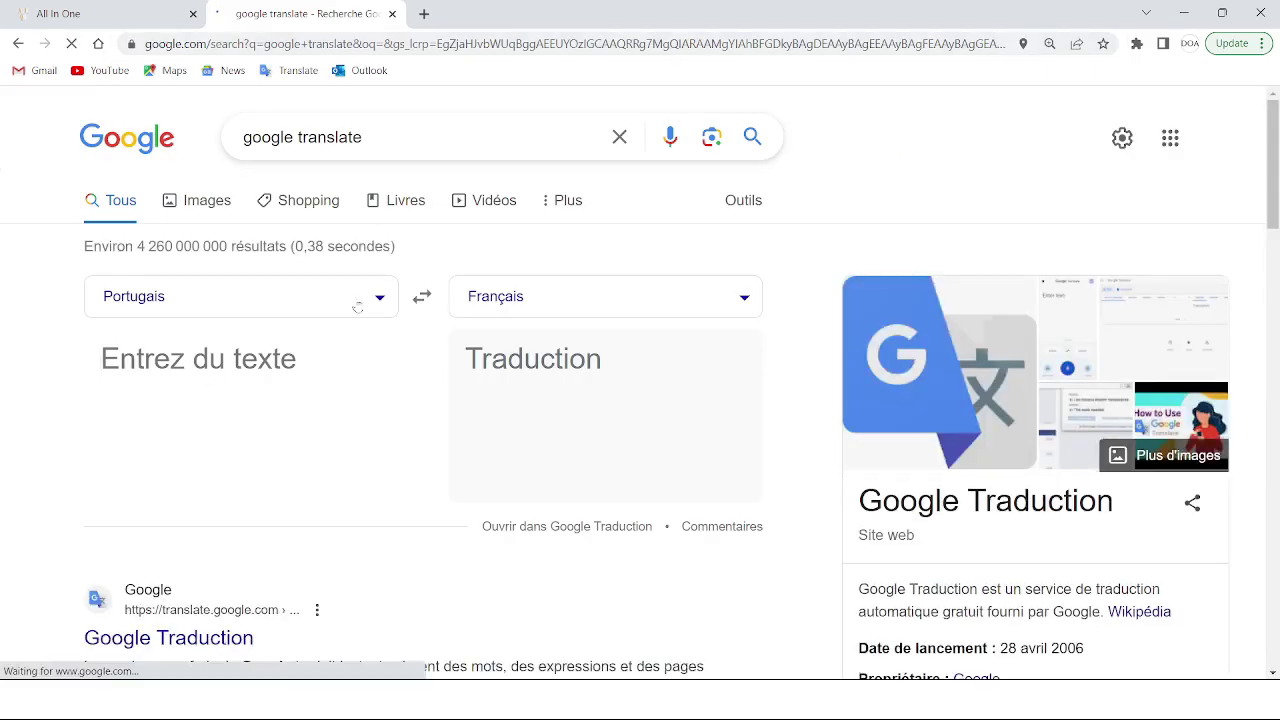
{"action": "left_click", "coordinate": [357, 300]}
{"action": "type", "text": "an"}
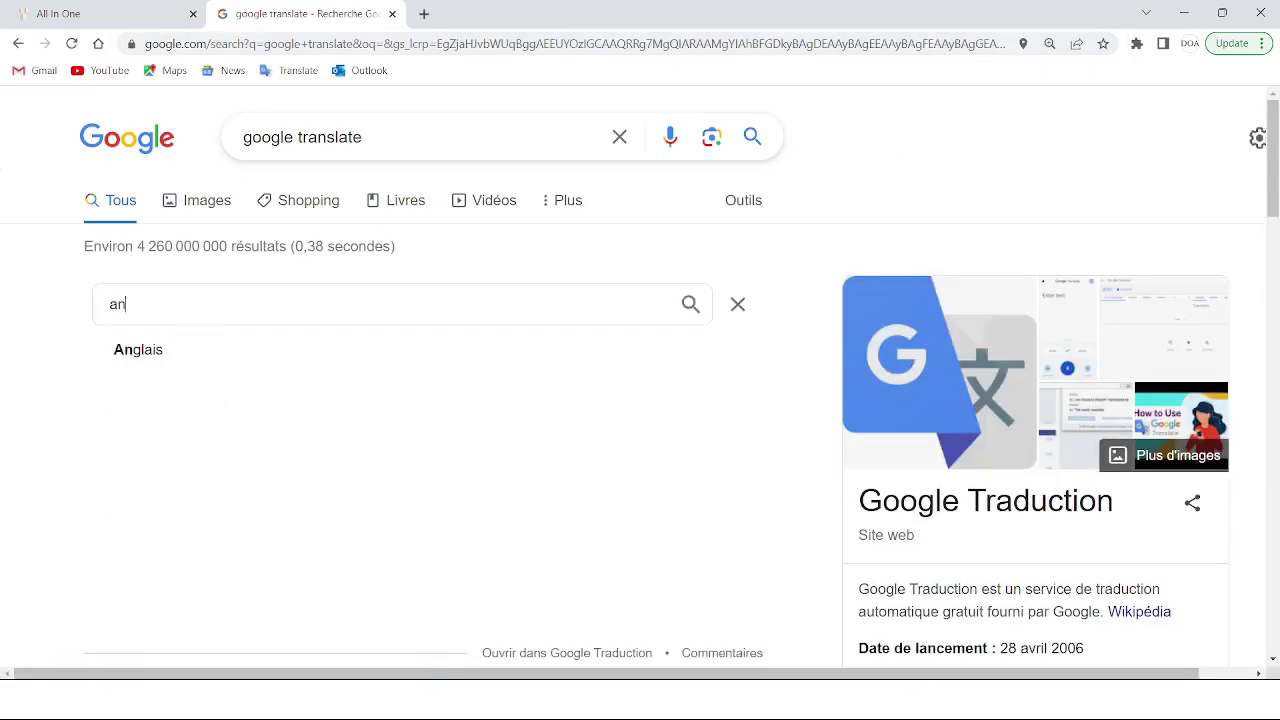
{"action": "left_click", "coordinate": [200, 354]}
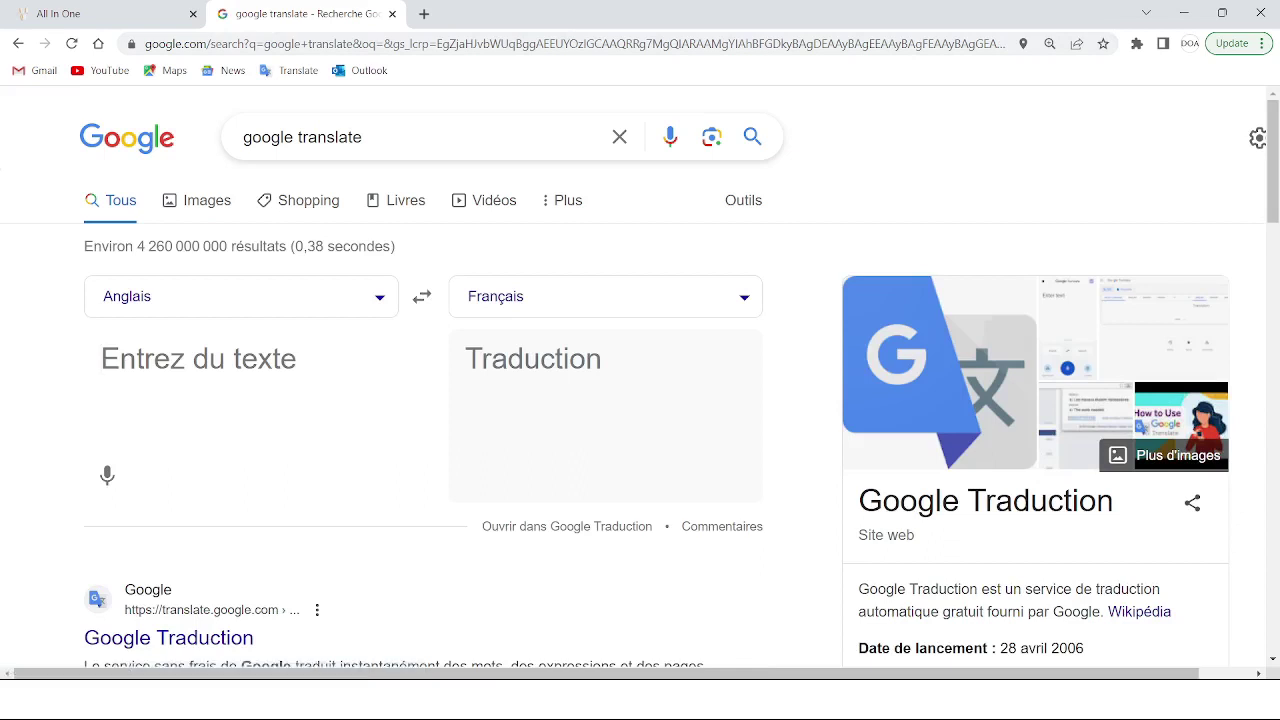
{"action": "key", "text": "ctrl+v"}
{"action": "left_click", "coordinate": [472, 591]}
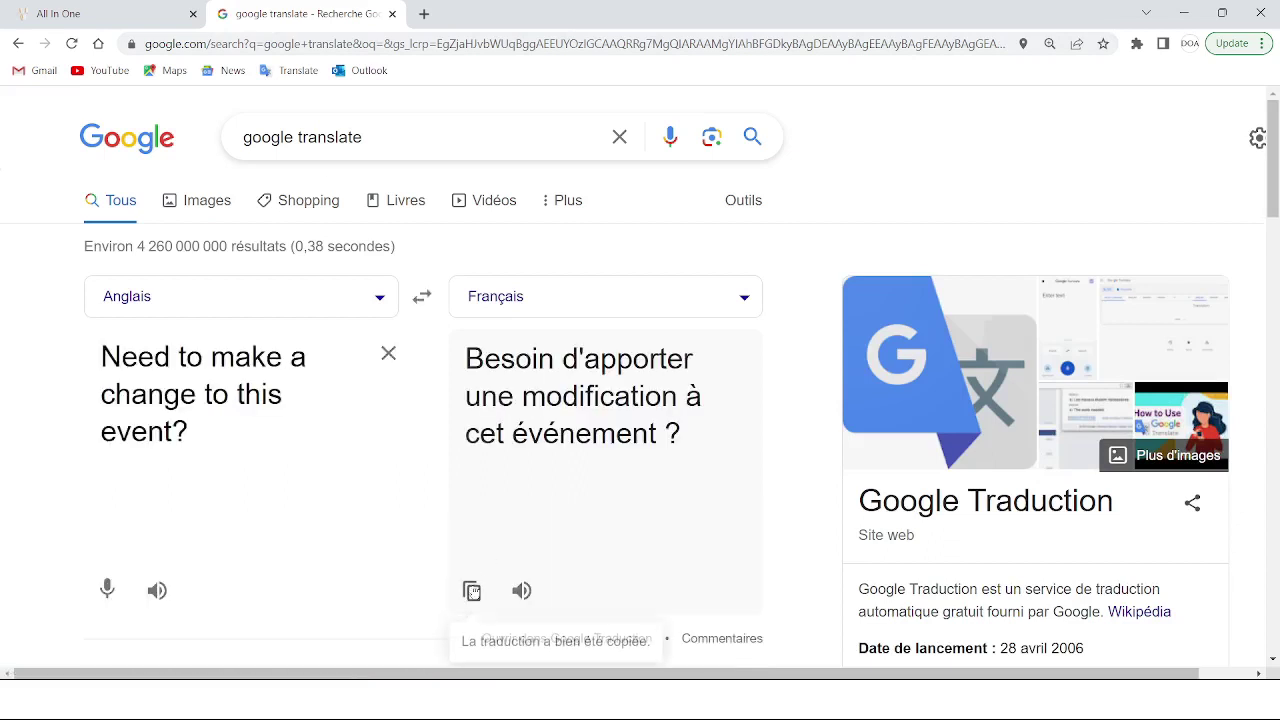
{"action": "left_click", "coordinate": [100, 14]}
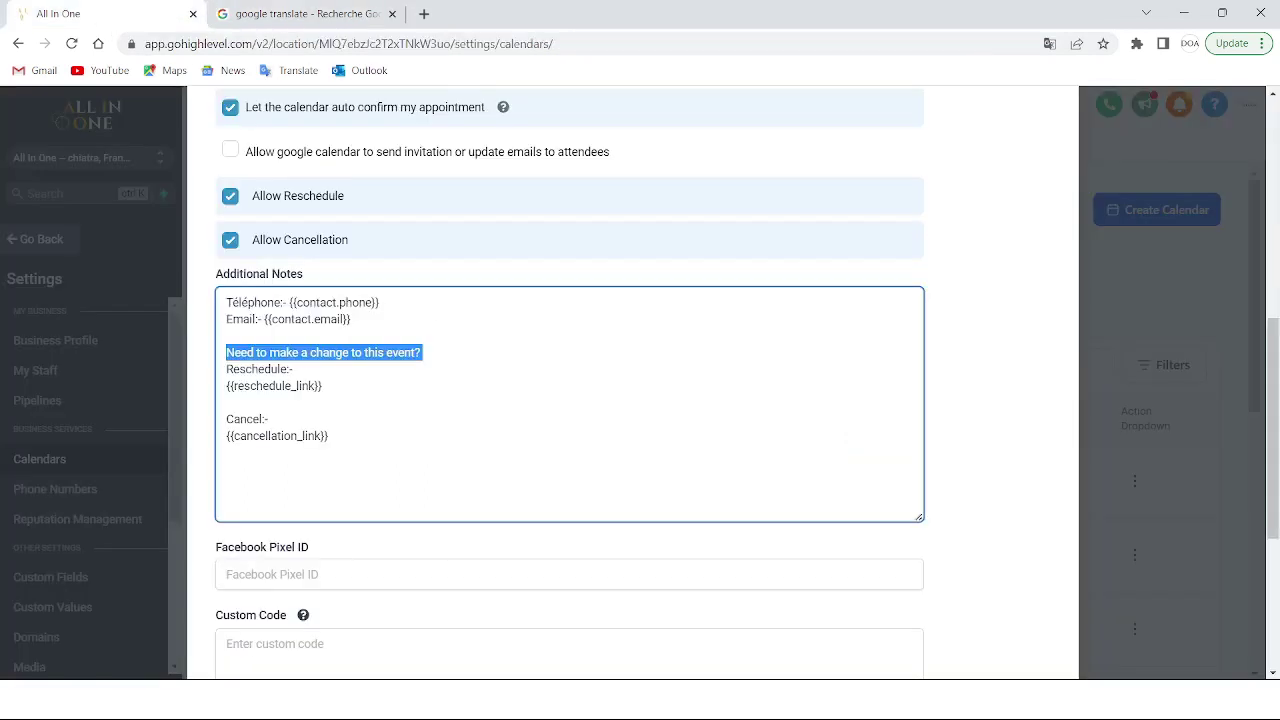
{"action": "key", "text": "ctrl+v"}
{"action": "key", "text": "Return"}
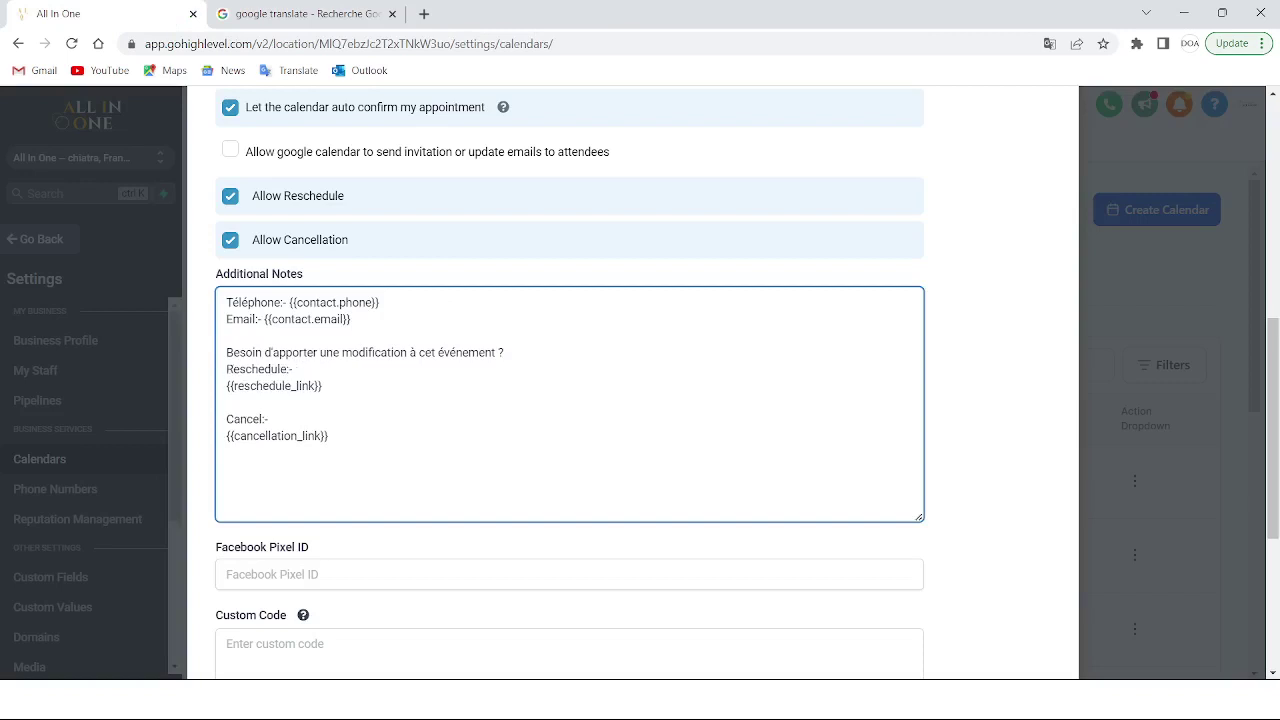
{"action": "key", "text": "shift+Left"}
{"action": "key", "text": "shift+Left"}
{"action": "key", "text": "shift+Left"}
{"action": "key", "text": "shift+Left"}
{"action": "key", "text": "shift+Left"}
{"action": "key", "text": "shift+Left"}
{"action": "key", "text": "shift+Left"}
{"action": "key", "text": "shift+Left"}
{"action": "key", "text": "shift+Left"}
{"action": "key", "text": "shift+Left"}
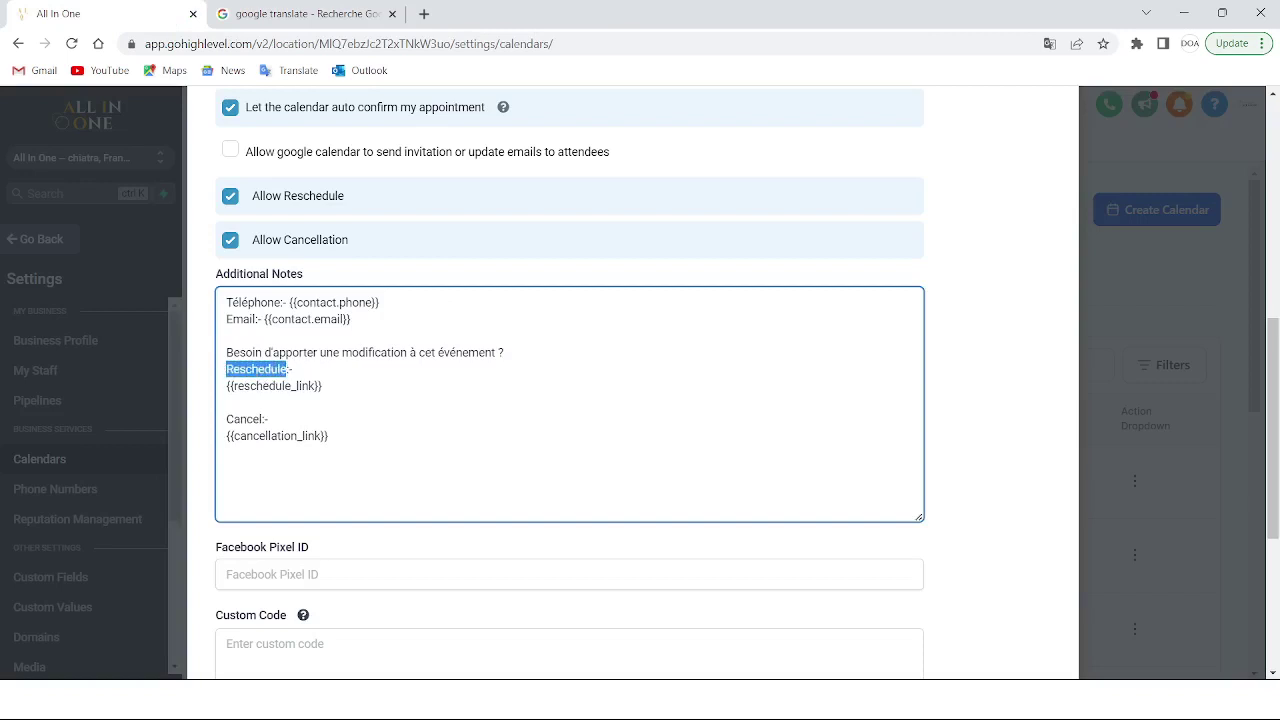
{"action": "left_click", "coordinate": [227, 401]}
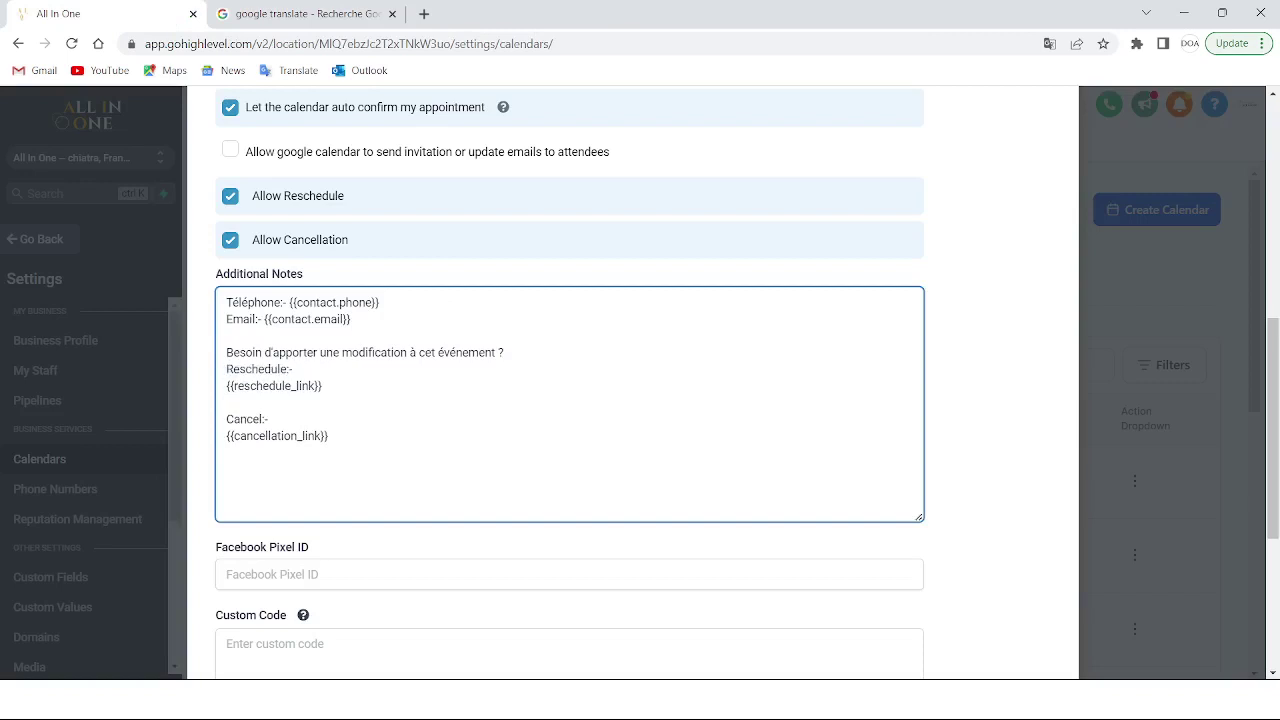
{"action": "left_click_drag", "start_coordinate": [237, 386], "coordinate": [322, 386]}
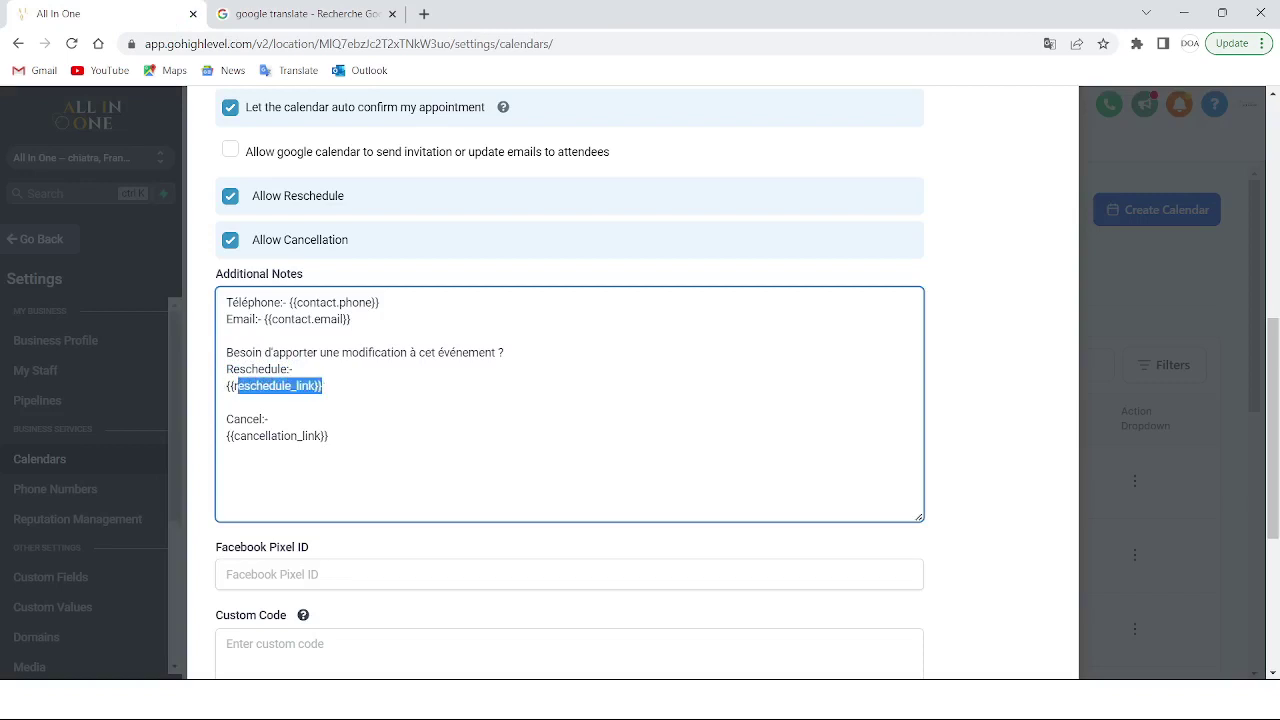
{"action": "left_click", "coordinate": [323, 386]}
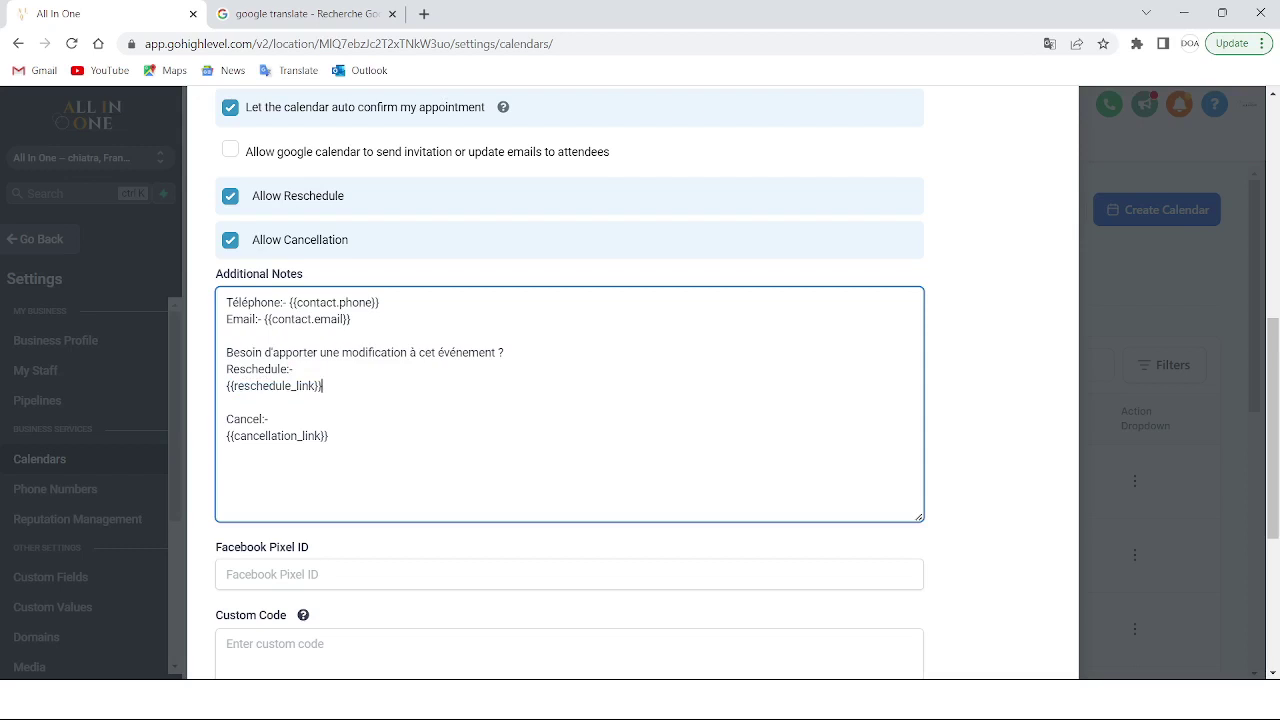
{"action": "left_click_drag", "start_coordinate": [268, 419], "coordinate": [246, 419]}
{"action": "left_click", "coordinate": [268, 419]}
{"action": "left_click_drag", "start_coordinate": [231, 386], "coordinate": [322, 386]}
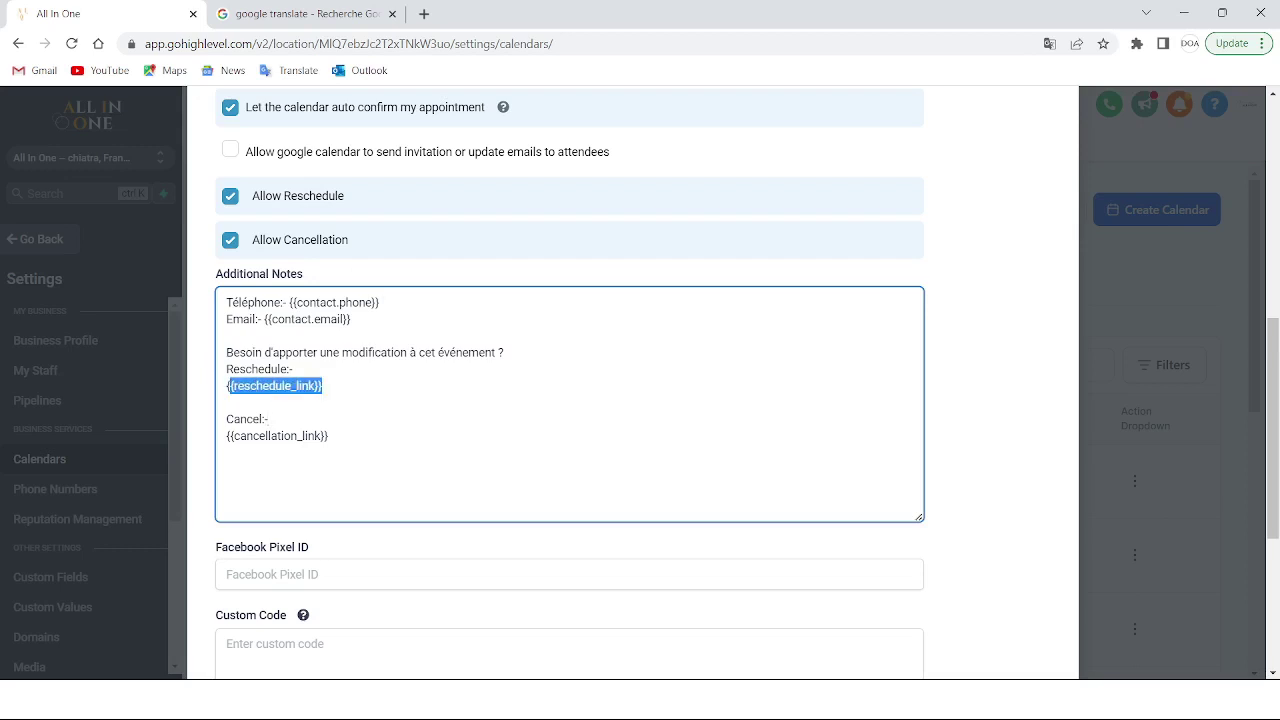
{"action": "left_click_drag", "start_coordinate": [328, 436], "coordinate": [233, 436]}
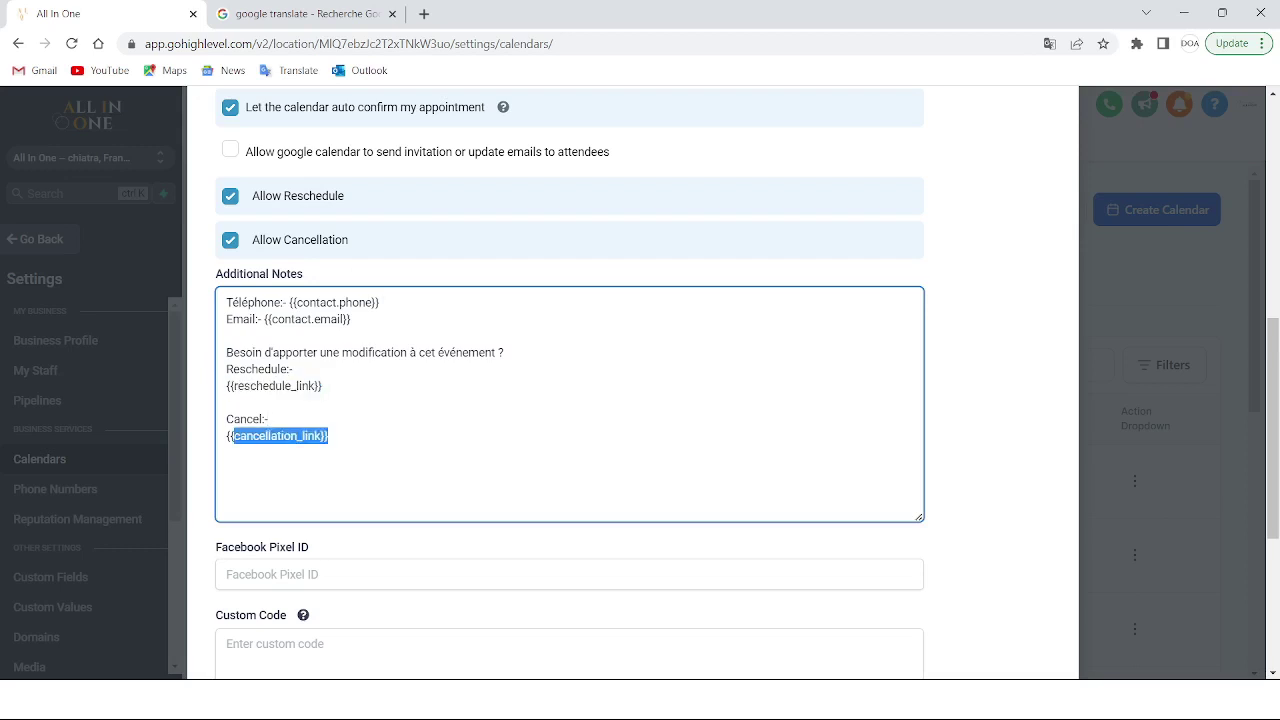
{"action": "scroll", "coordinate": [569, 400], "scroll_direction": "down", "scroll_amount": 3}
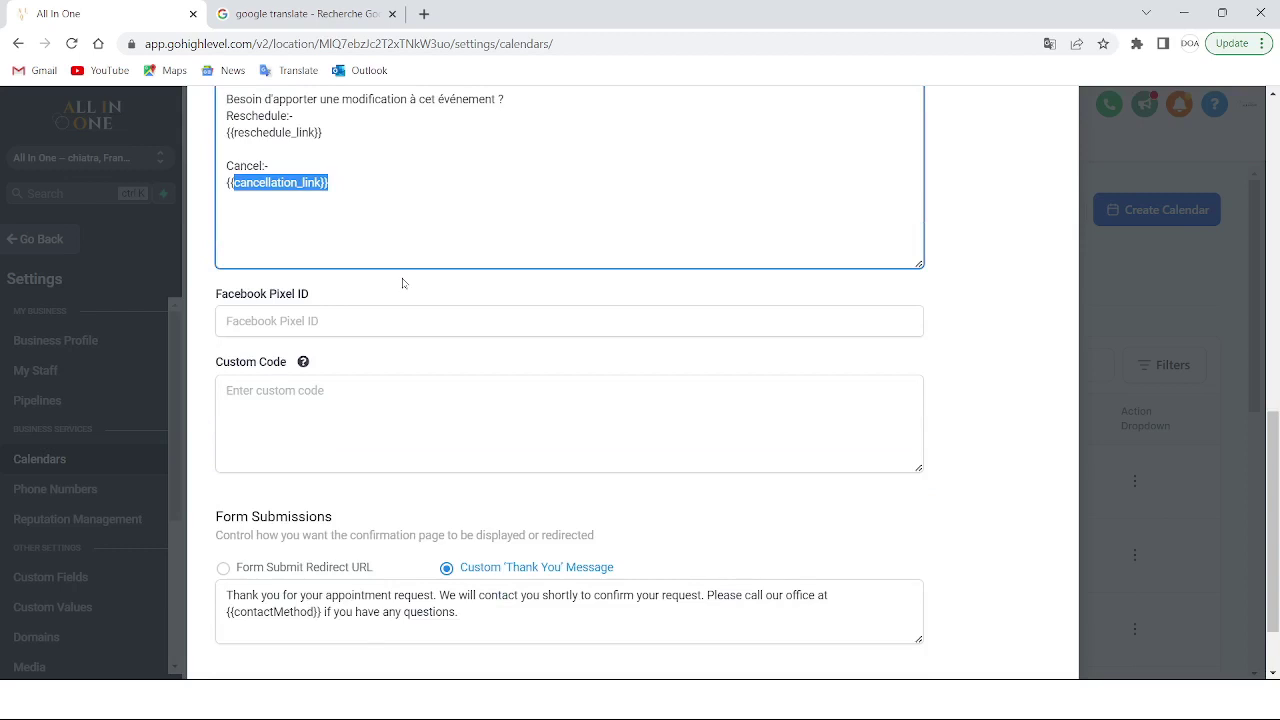
Review the Custom Code field and the thank-you message with its contactMethod placeholder
{"action": "scroll", "coordinate": [403, 283], "scroll_direction": "up", "scroll_amount": 1}
{"action": "left_click", "coordinate": [400, 490]}
{"action": "scroll", "coordinate": [813, 397], "scroll_direction": "down", "scroll_amount": 2}
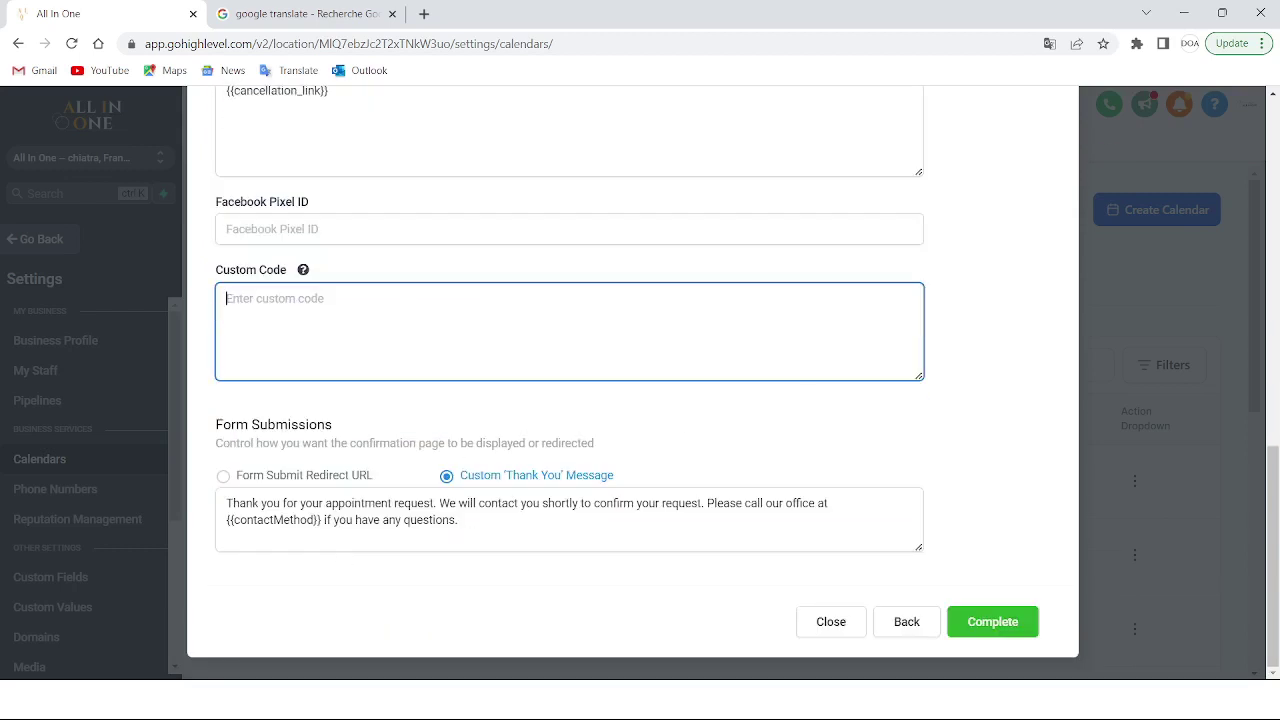
{"action": "left_click_drag", "start_coordinate": [830, 503], "coordinate": [226, 503]}
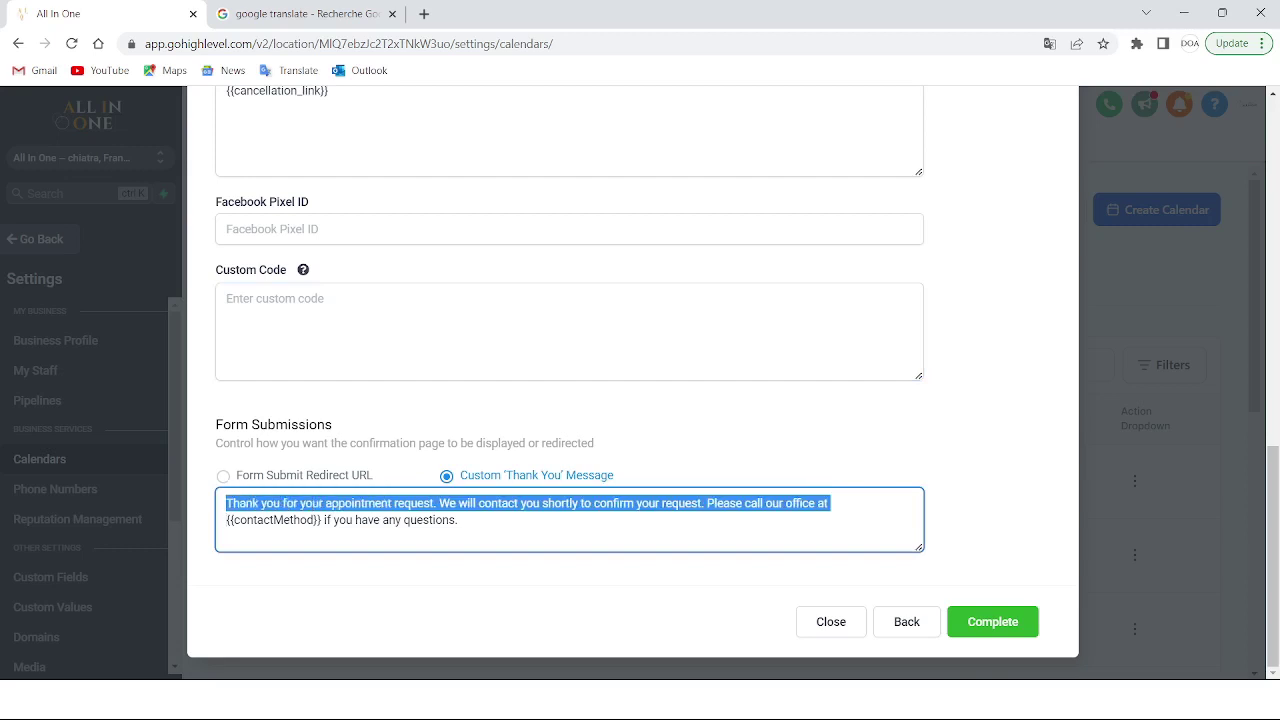
{"action": "left_click", "coordinate": [480, 520]}
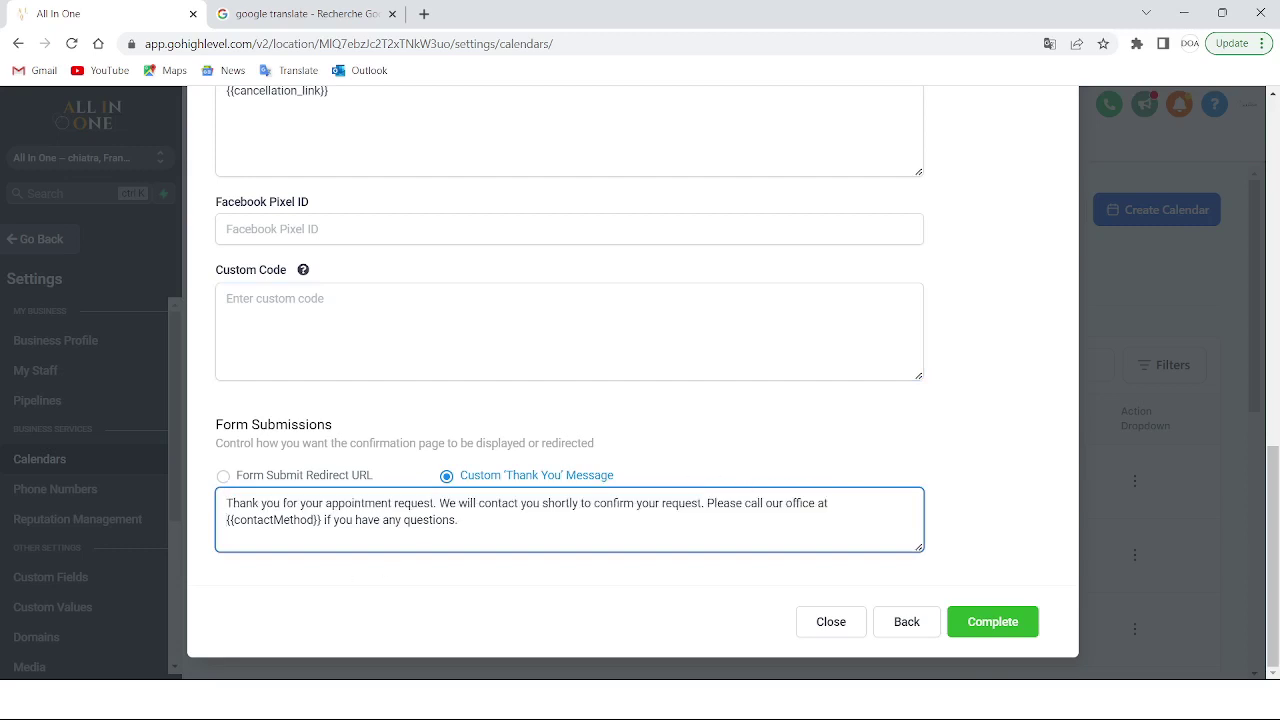
{"action": "double_click", "coordinate": [278, 520]}
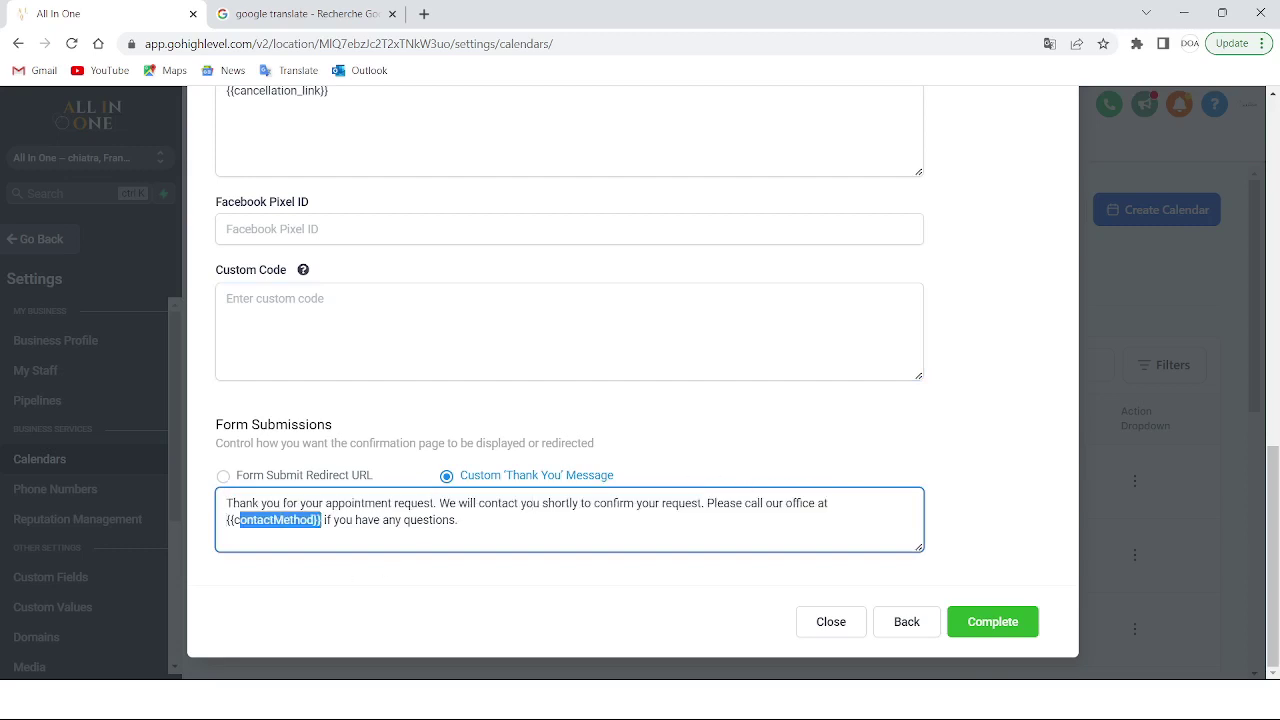
{"action": "left_click", "coordinate": [416, 520]}
Complete the calendar setup to save its settings
{"action": "scroll", "coordinate": [840, 427], "scroll_direction": "up", "scroll_amount": 1}
{"action": "scroll", "coordinate": [840, 427], "scroll_direction": "up", "scroll_amount": 6}
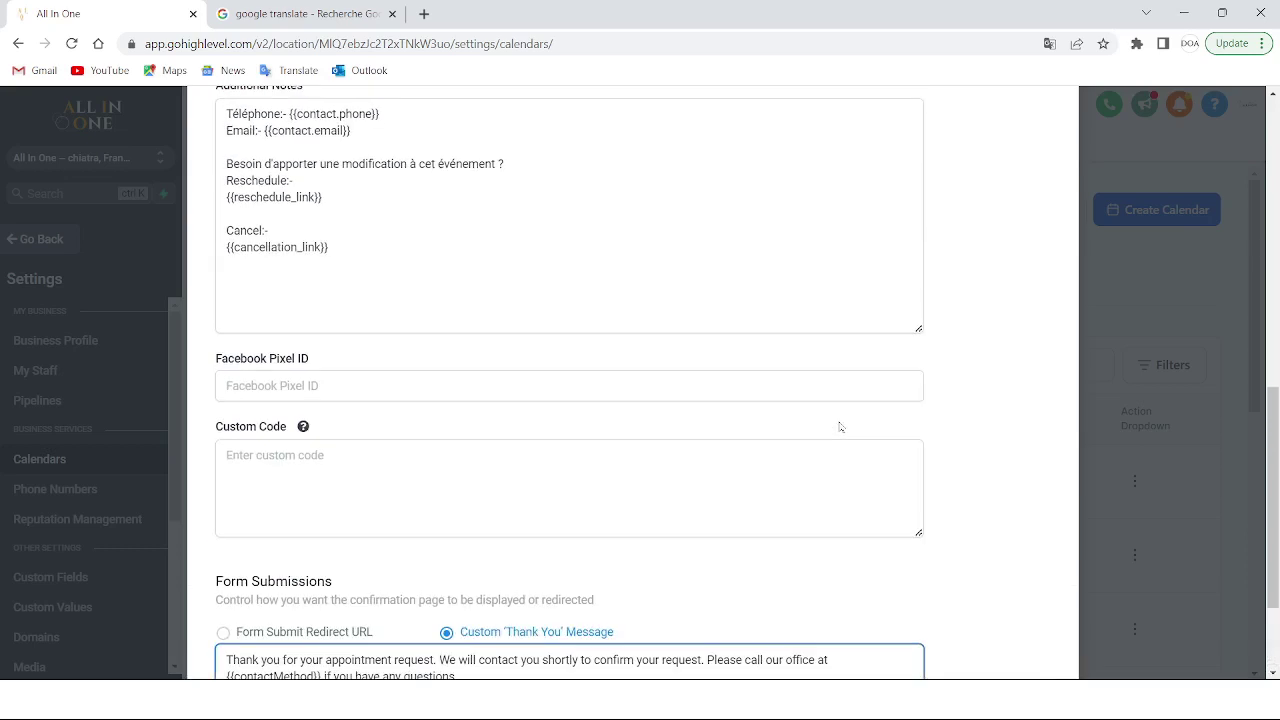
{"action": "scroll", "coordinate": [1061, 484], "scroll_direction": "down", "scroll_amount": 8}
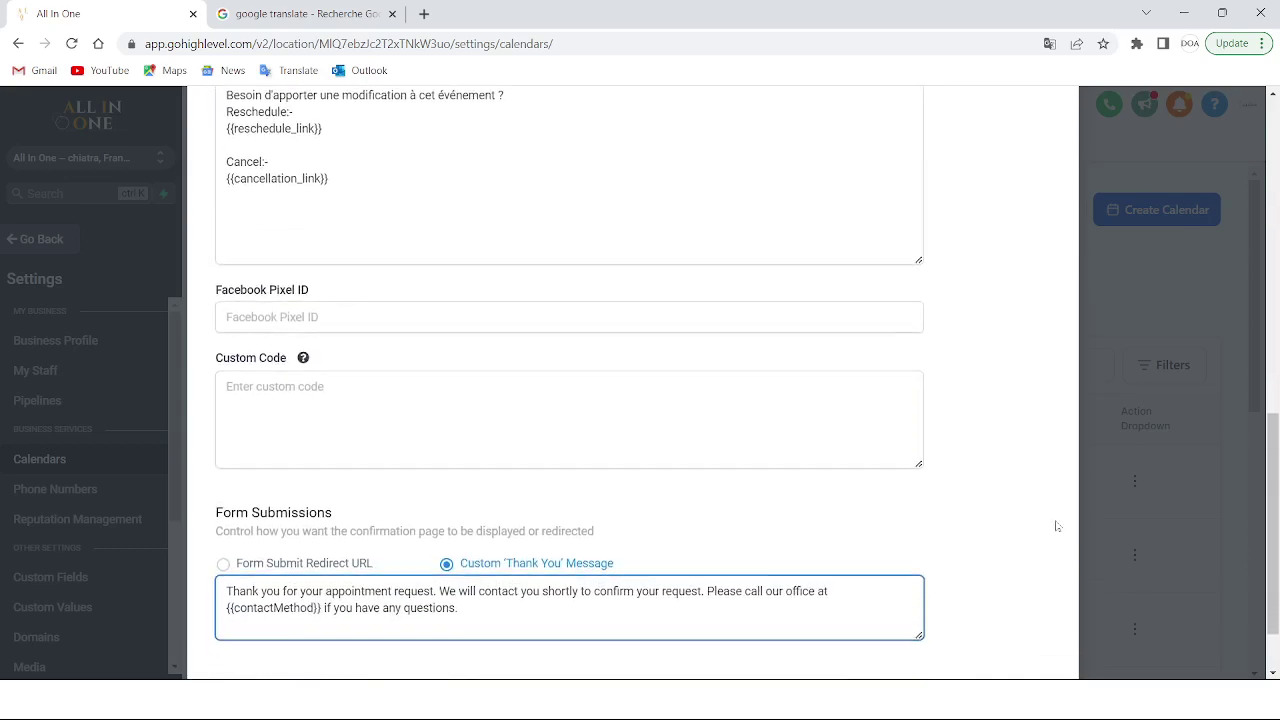
{"action": "left_click", "coordinate": [1005, 622]}
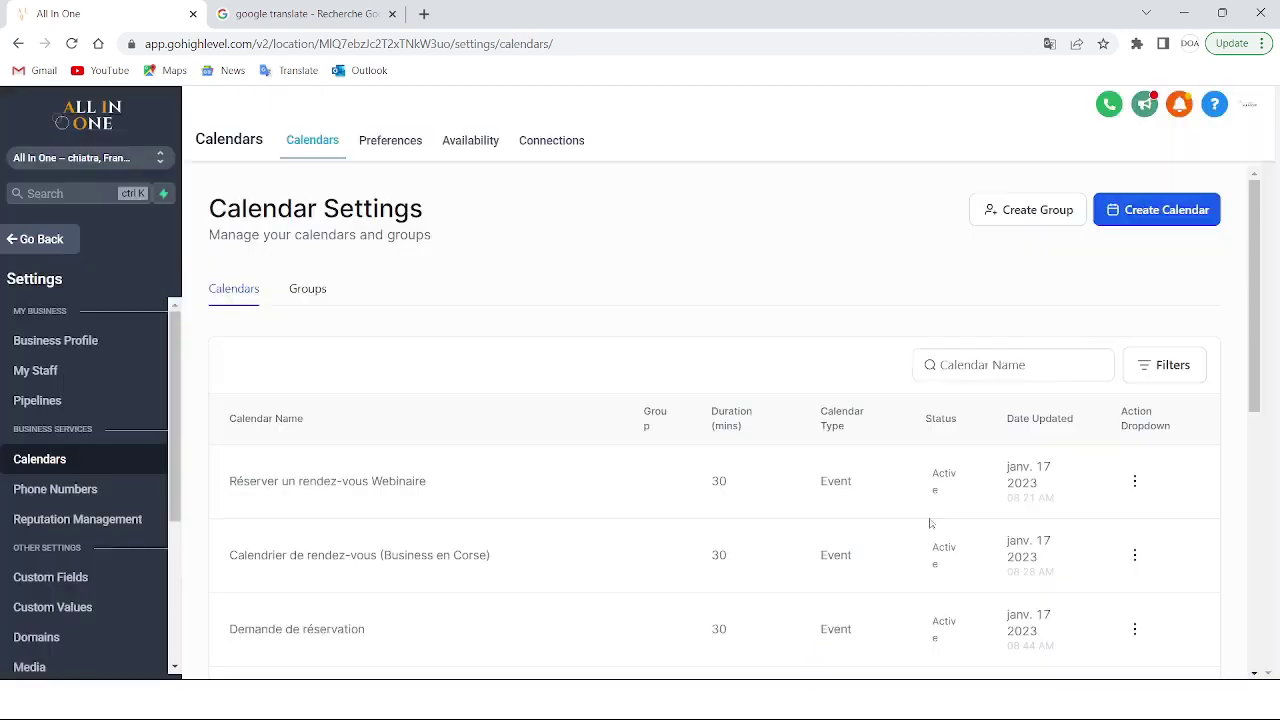
Copy the Calendrier Avocat (Nom du client) calendar's embed code and switch to Google Translate
{"action": "scroll", "coordinate": [1130, 330], "scroll_direction": "down", "scroll_amount": 5}
{"action": "left_click", "coordinate": [1134, 321]}
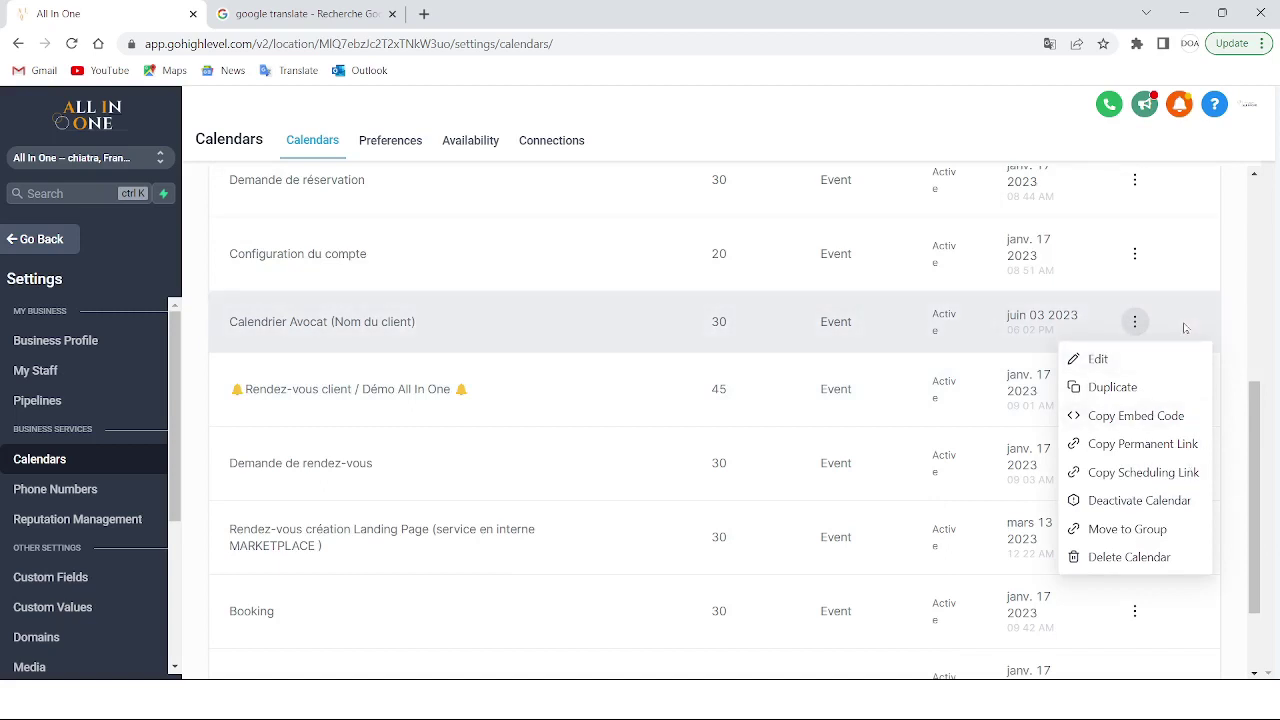
{"action": "left_click", "coordinate": [1150, 418]}
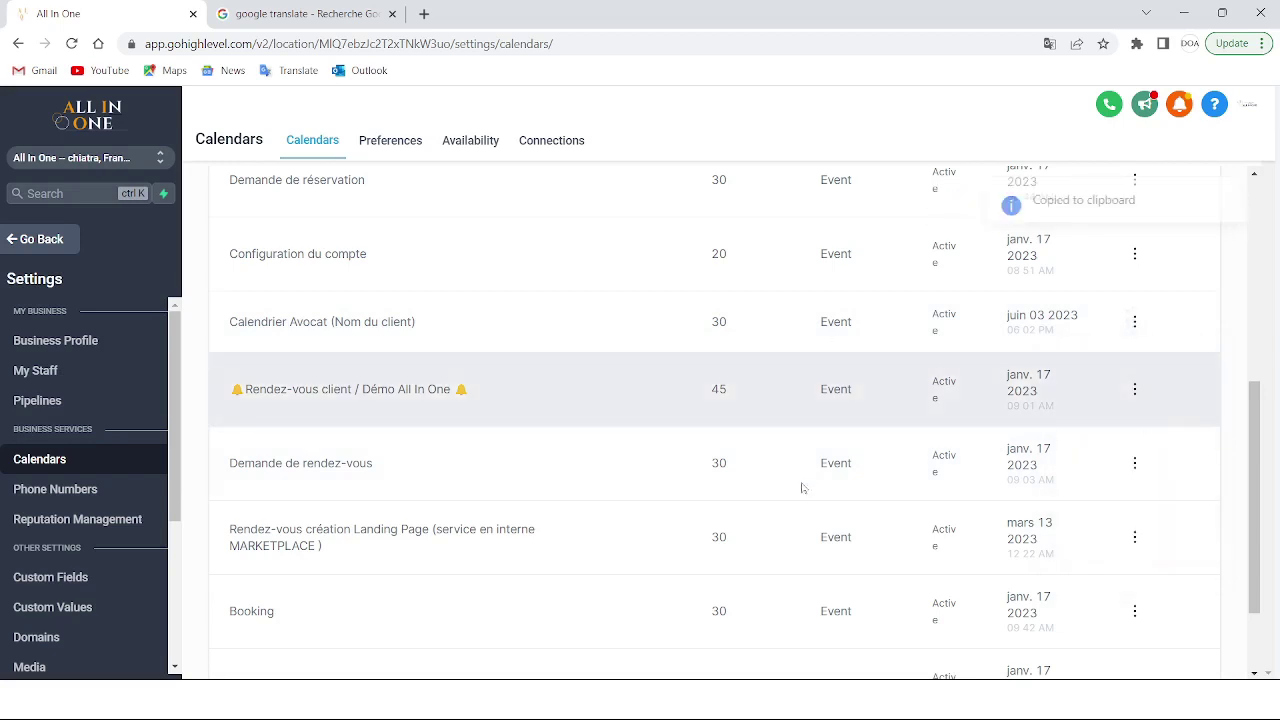
{"action": "left_click", "coordinate": [331, 8]}
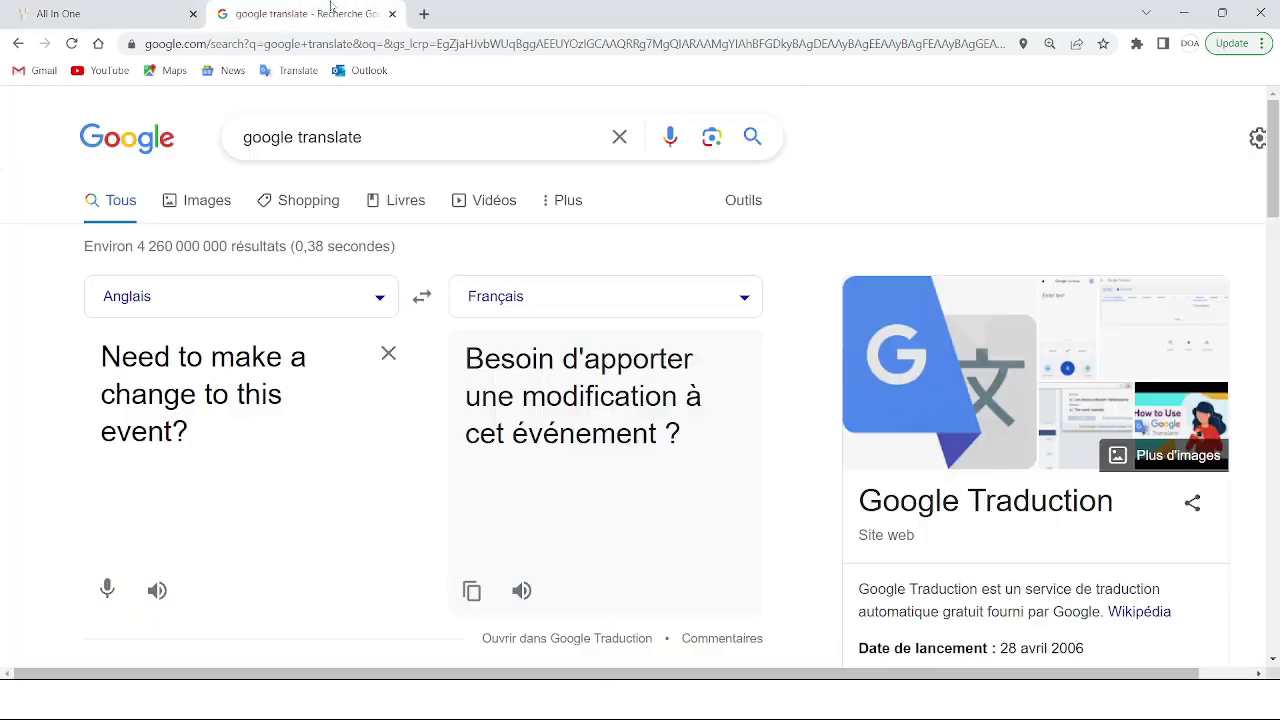
Replace the Google Translate source text with the calendar's pasted iframe embed code
{"action": "left_click", "coordinate": [388, 353]}
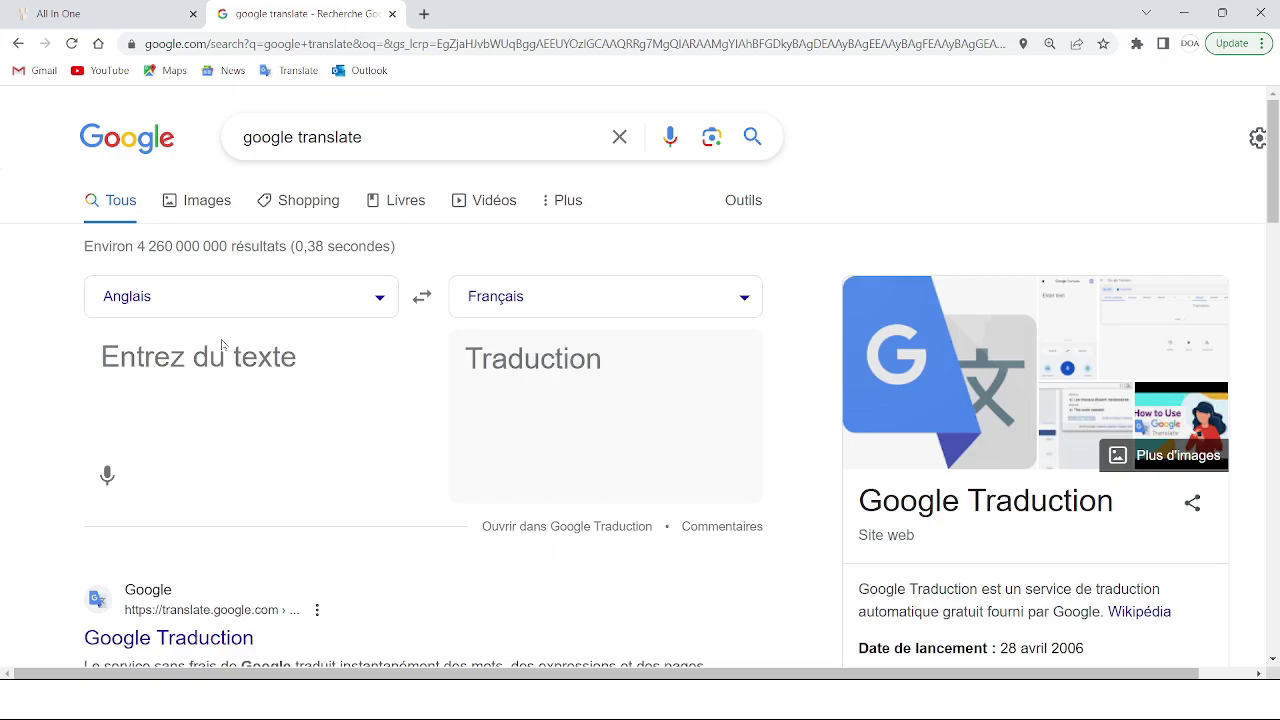
{"action": "key", "text": "ctrl+v"}
{"action": "scroll", "coordinate": [548, 449], "scroll_direction": "down", "scroll_amount": 8}
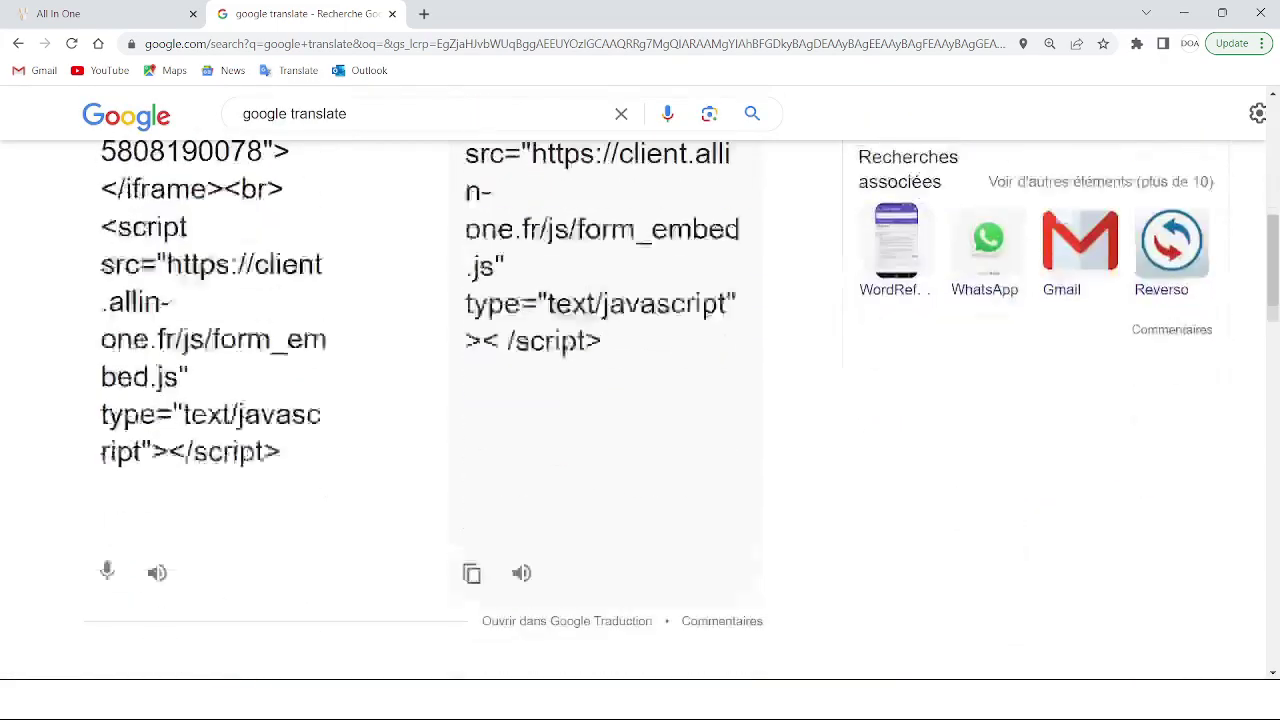
{"action": "scroll", "coordinate": [446, 312], "scroll_direction": "up", "scroll_amount": 7}
{"action": "scroll", "coordinate": [446, 312], "scroll_direction": "up", "scroll_amount": 1}
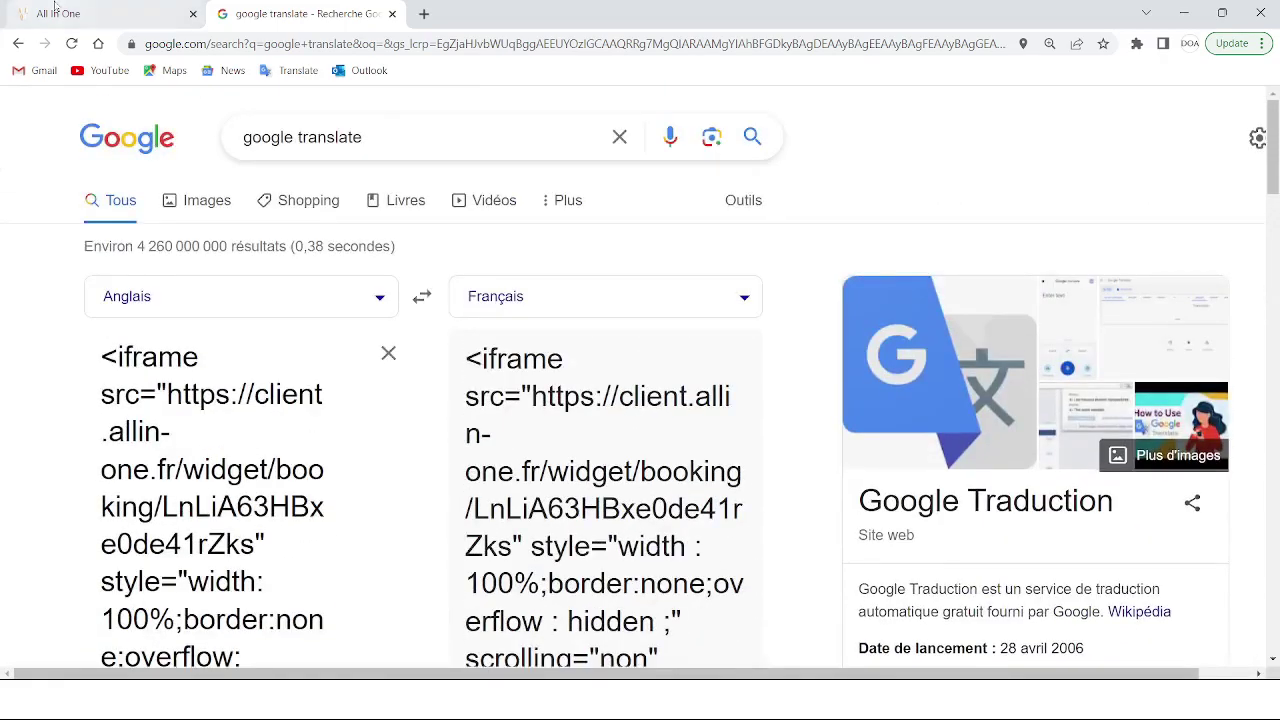
{"action": "left_click", "coordinate": [58, 13]}
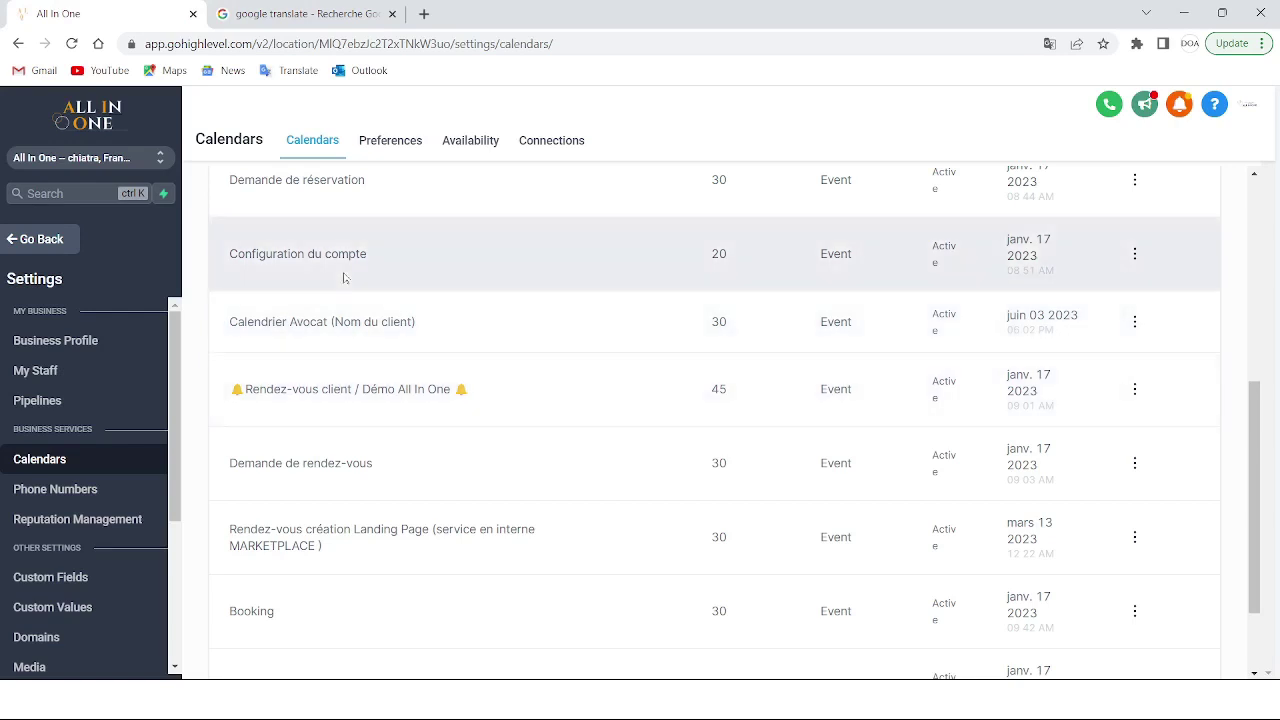
Preview the Car Dealer Home page in a new tab, dismissing its form popup
{"action": "left_click", "coordinate": [40, 240]}
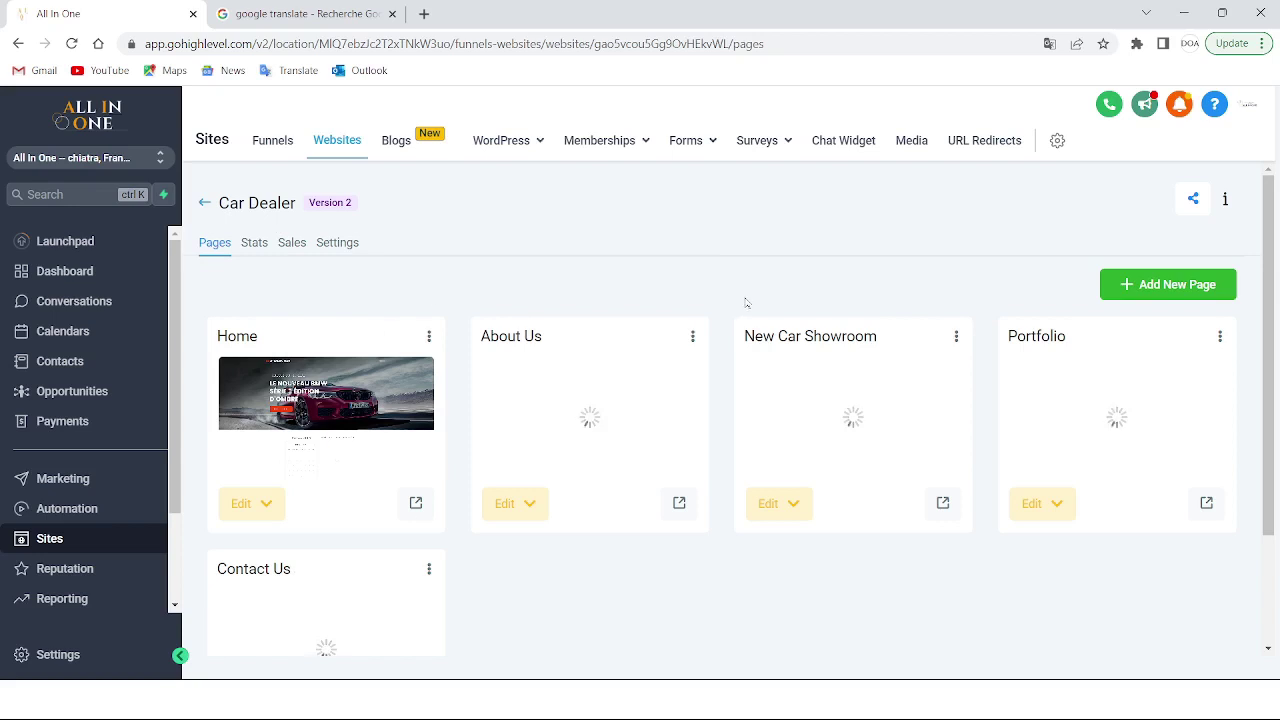
{"action": "left_click", "coordinate": [416, 504]}
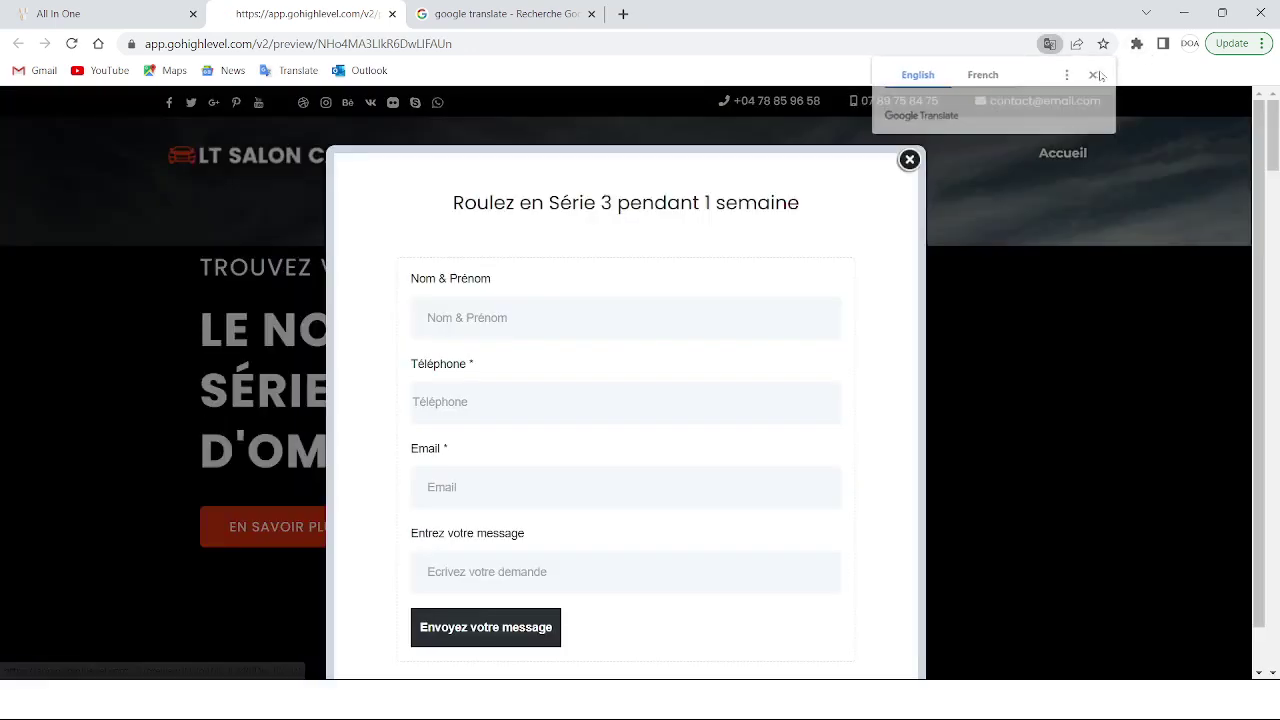
{"action": "left_click", "coordinate": [1043, 287]}
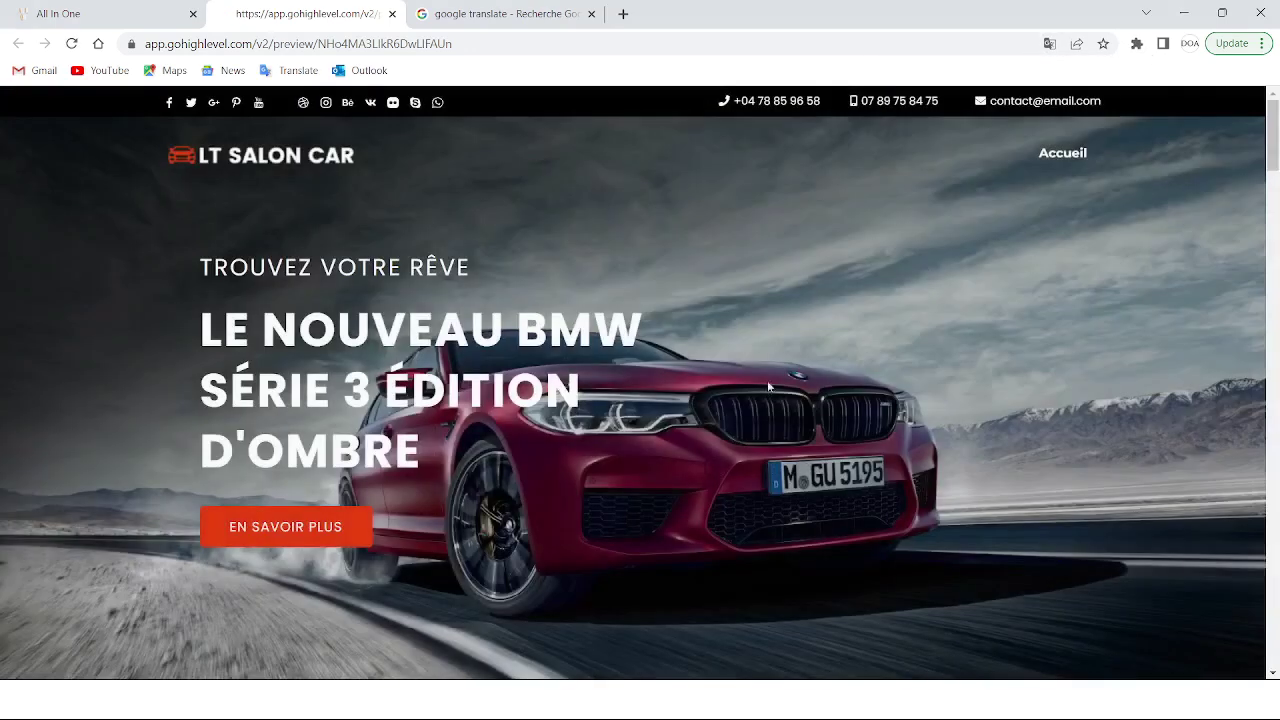
{"action": "scroll", "coordinate": [711, 467], "scroll_direction": "down", "scroll_amount": 20}
{"action": "scroll", "coordinate": [711, 467], "scroll_direction": "up", "scroll_amount": 20}
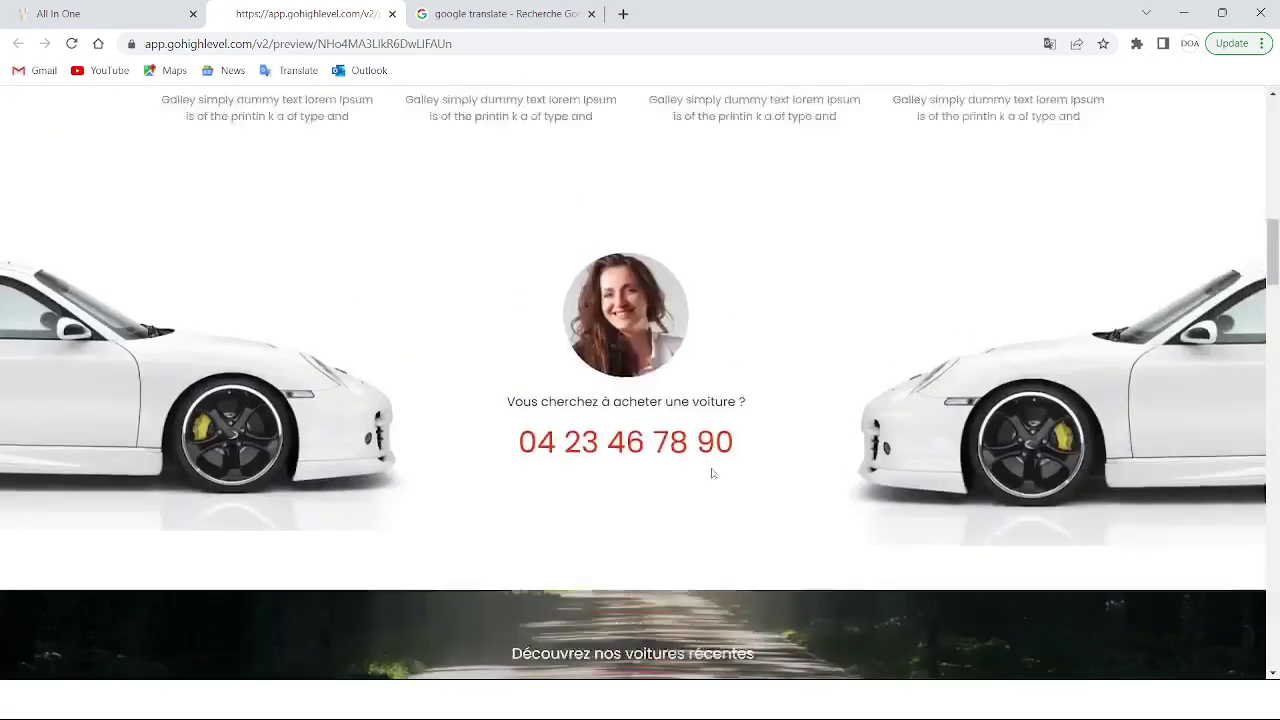
{"action": "scroll", "coordinate": [711, 467], "scroll_direction": "down", "scroll_amount": 2}
{"action": "scroll", "coordinate": [711, 467], "scroll_direction": "up", "scroll_amount": 2}
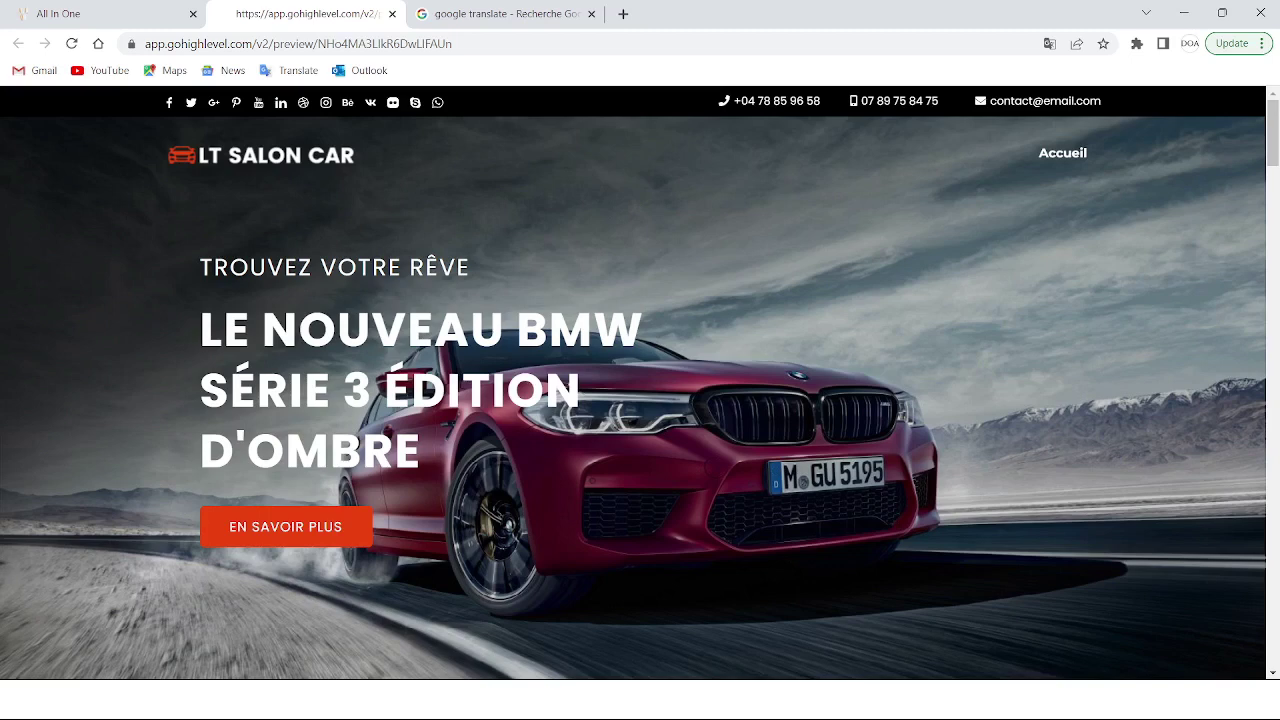
{"action": "left_click", "coordinate": [91, 24]}
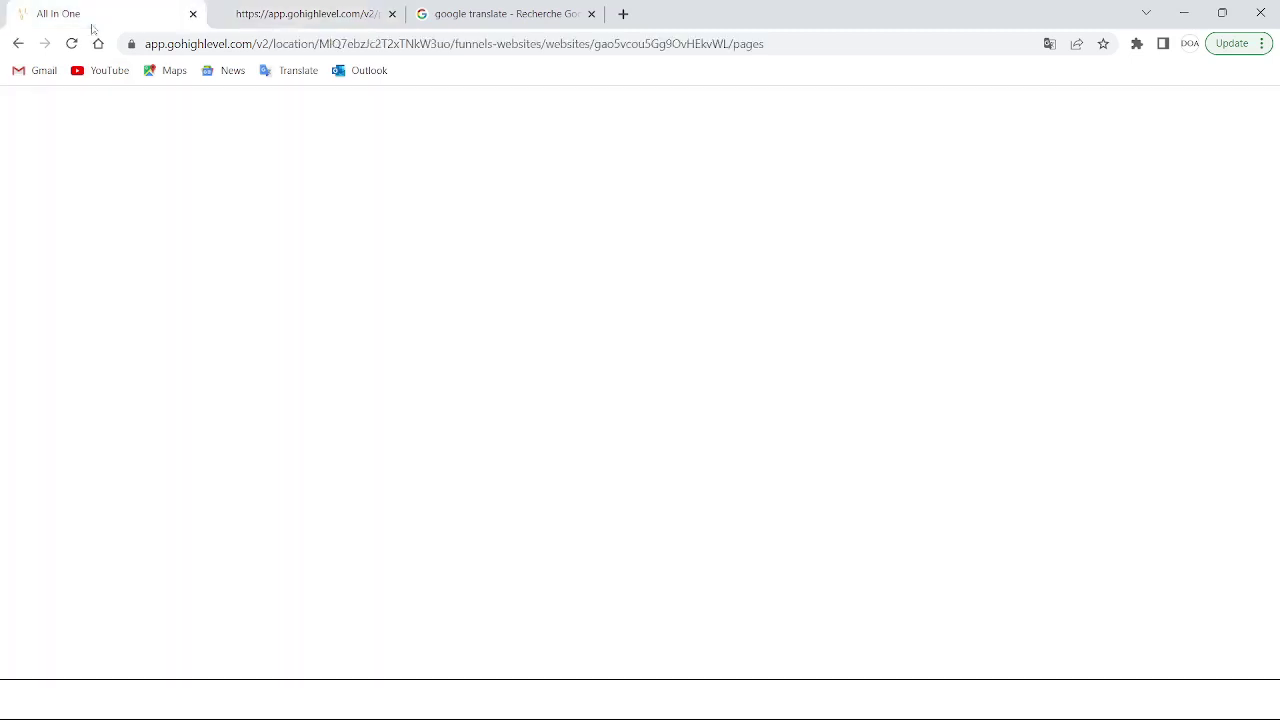
Edit the Home page and add a full-width, one-column section below the hero image
{"action": "left_click", "coordinate": [268, 502]}
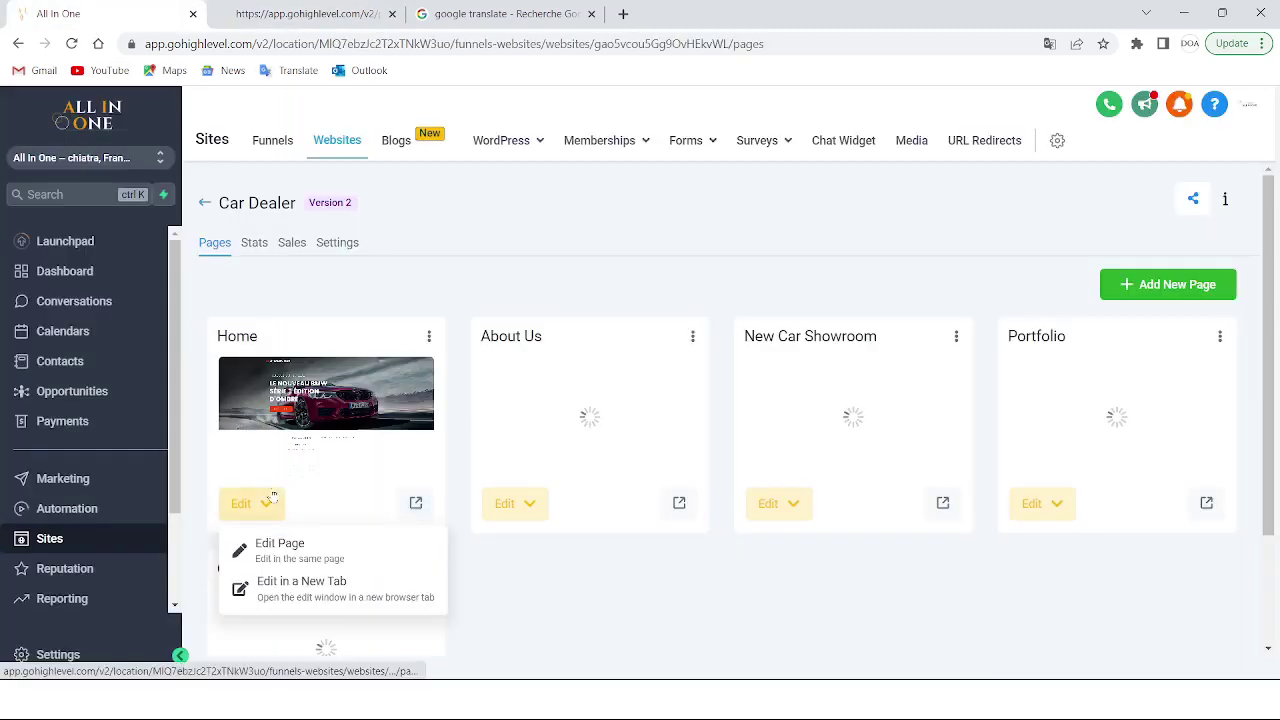
{"action": "left_click", "coordinate": [300, 545]}
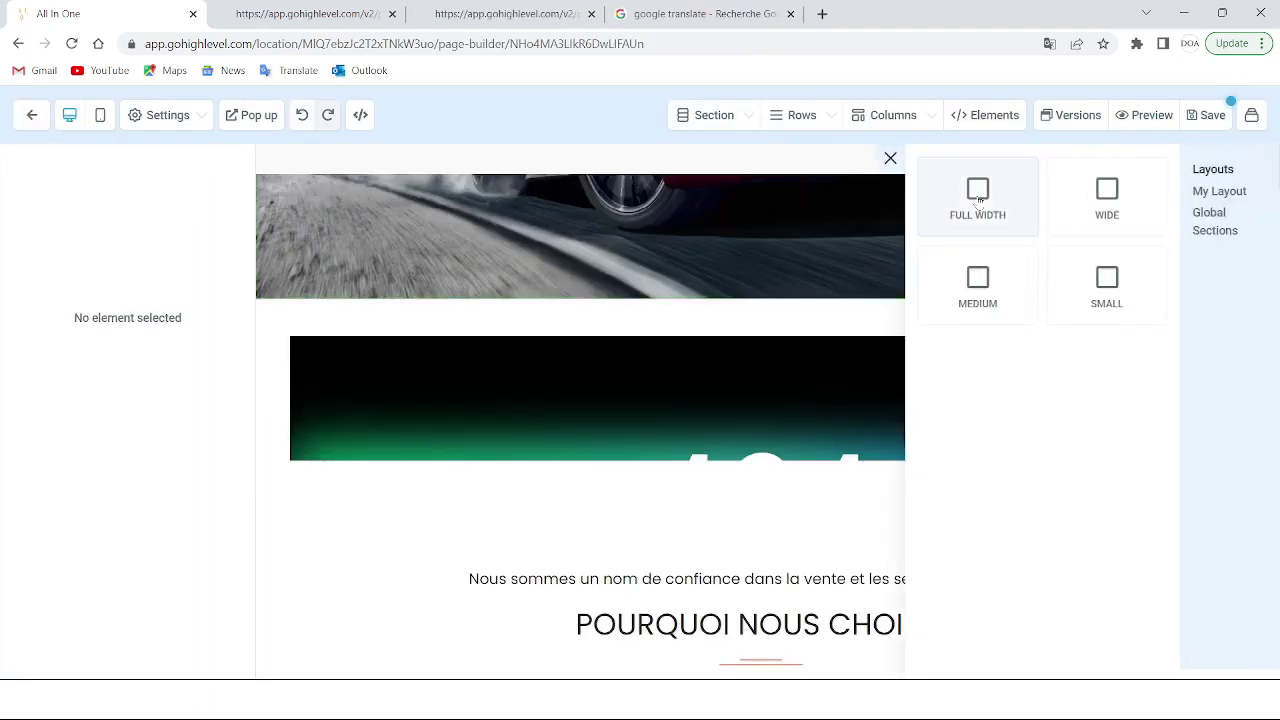
{"action": "left_click_drag", "start_coordinate": [979, 200], "coordinate": [742, 362]}
{"action": "left_click", "coordinate": [760, 355]}
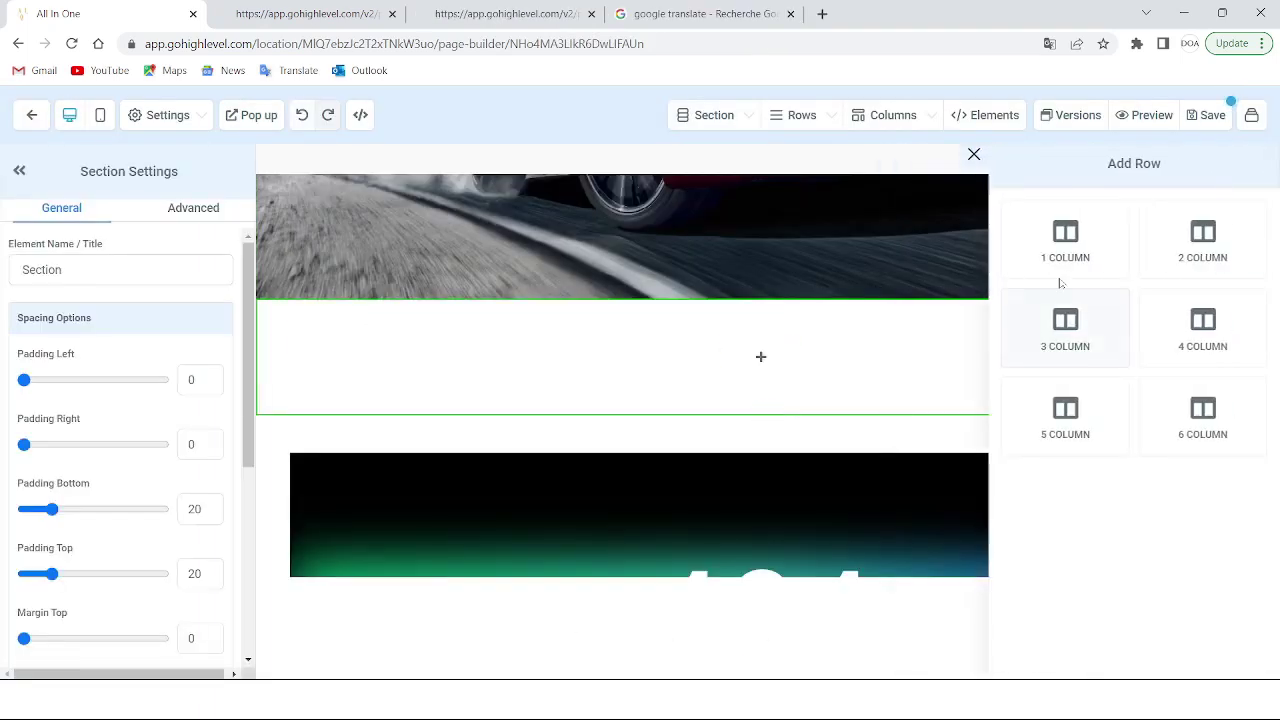
{"action": "left_click_drag", "start_coordinate": [1060, 283], "coordinate": [855, 345]}
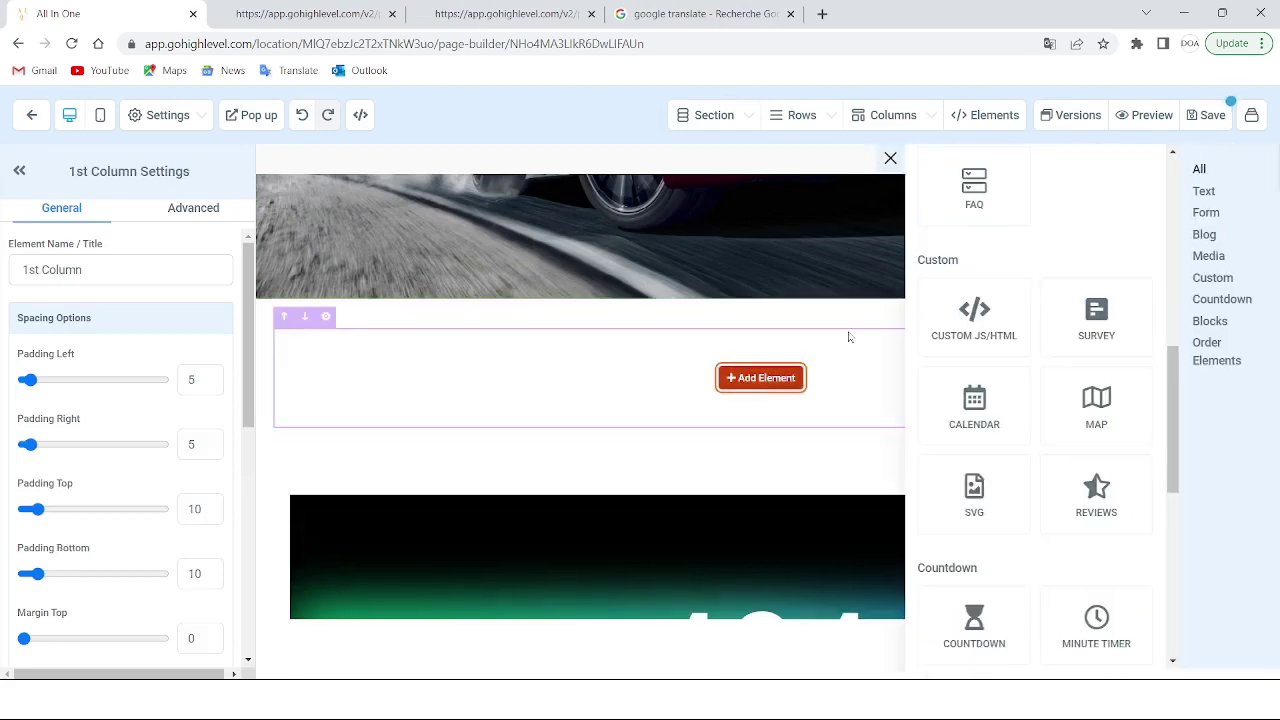
Add a Custom JS/HTML element holding the pasted calendar iframe code and save it
{"action": "left_click_drag", "start_coordinate": [994, 334], "coordinate": [770, 370]}
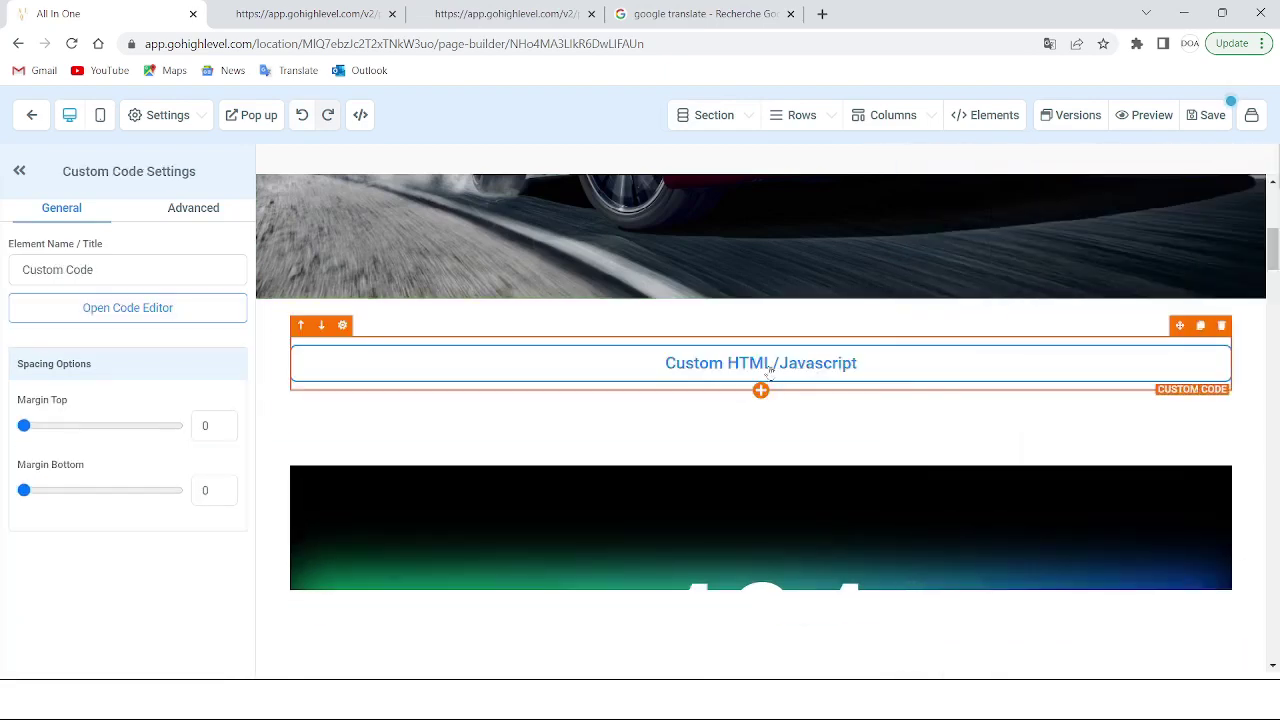
{"action": "left_click", "coordinate": [168, 311]}
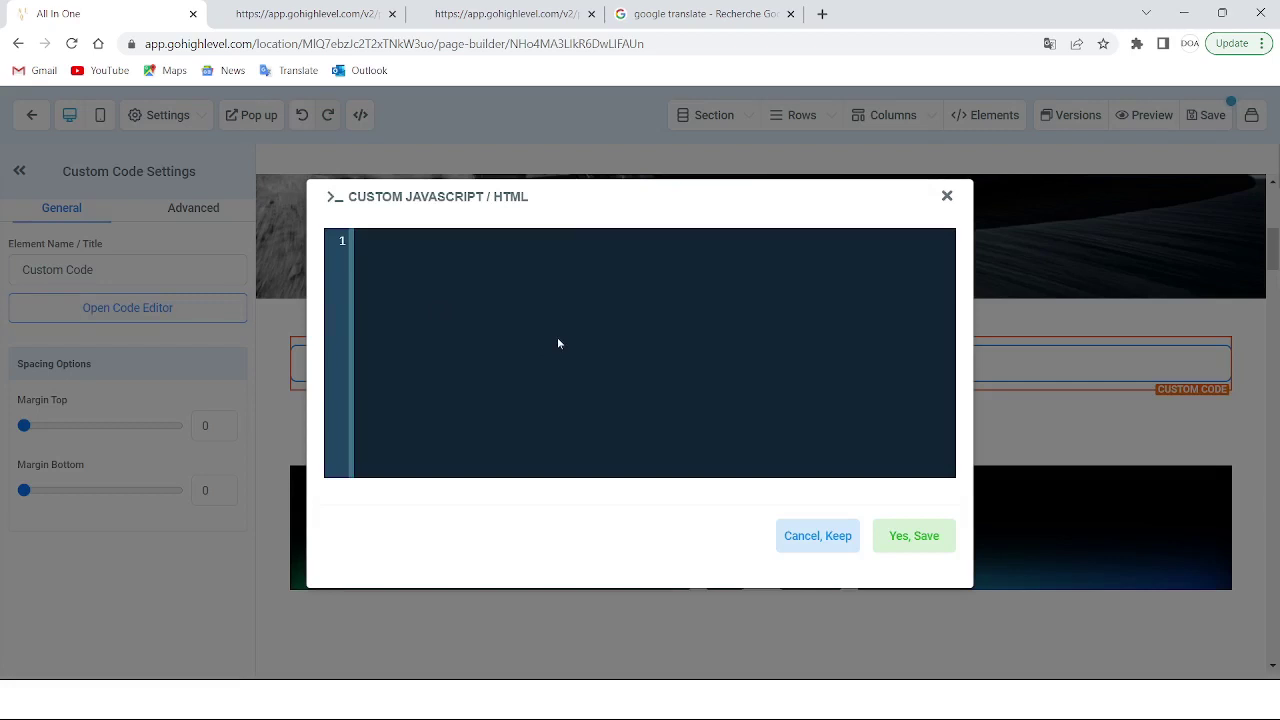
{"action": "key", "text": "ctrl+v"}
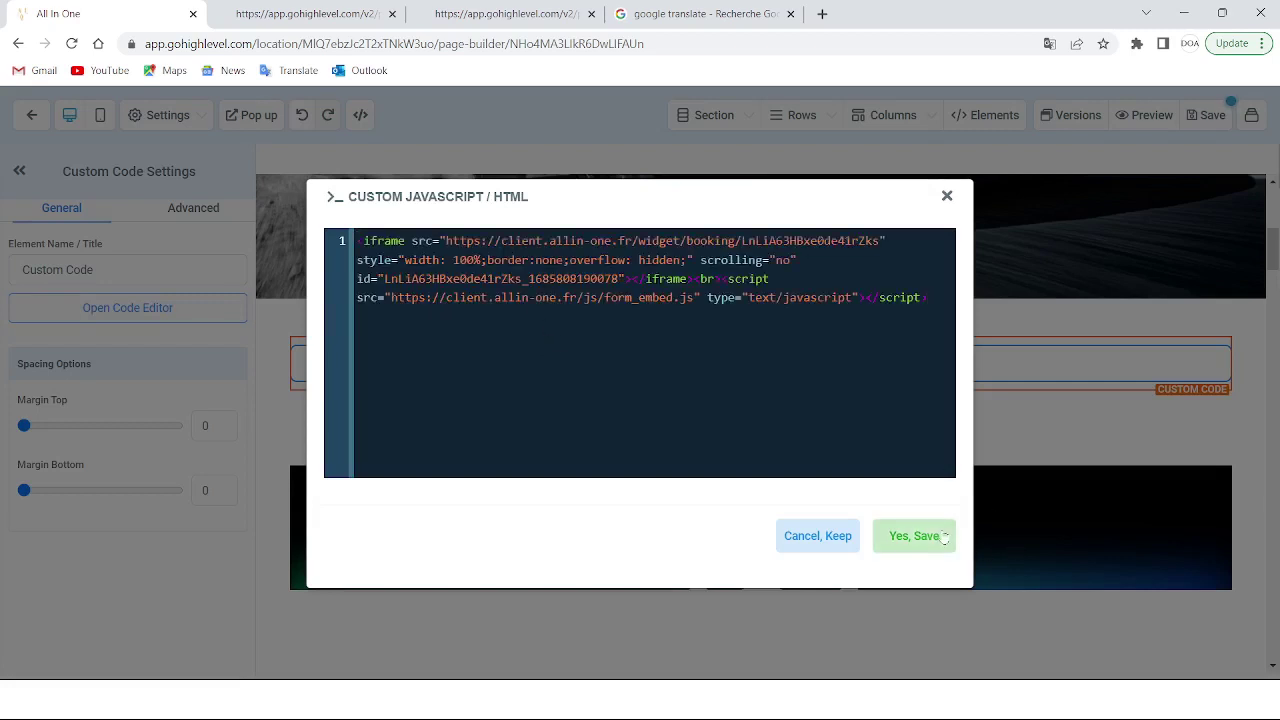
{"action": "left_click", "coordinate": [914, 536]}
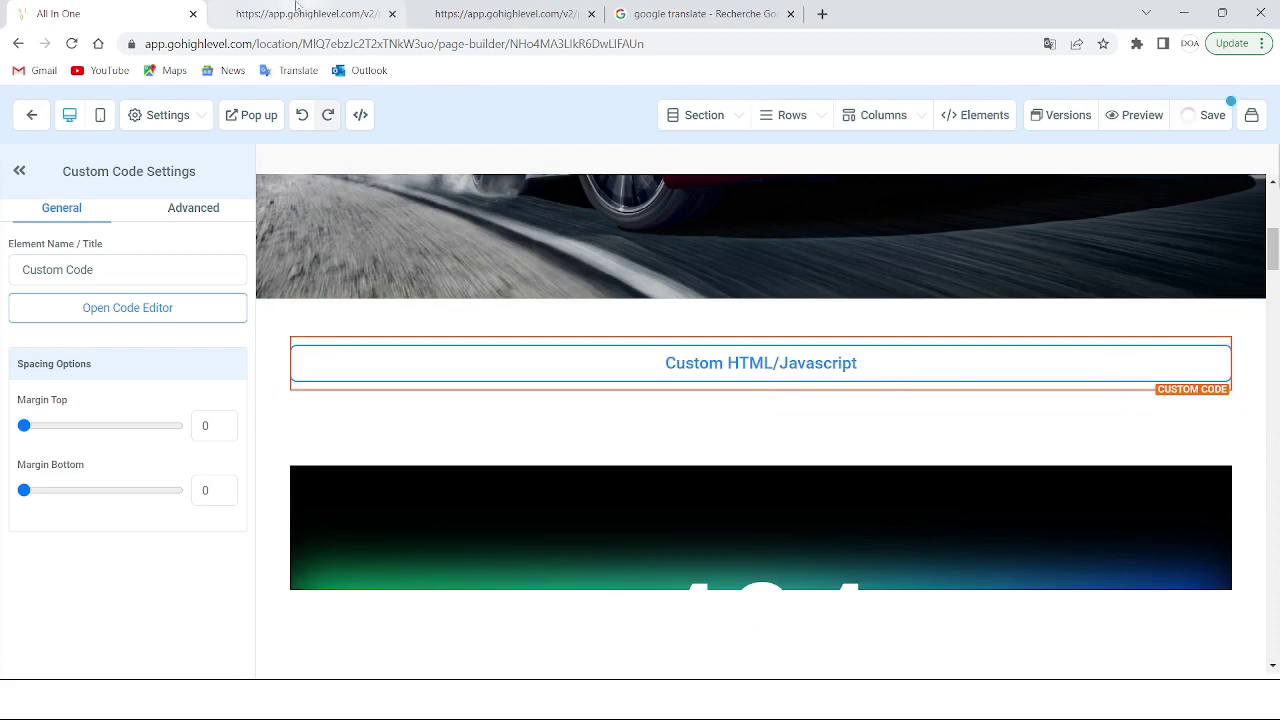
Reload the site preview and scroll down to the embedded booking calendar
{"action": "left_click", "coordinate": [296, 13]}
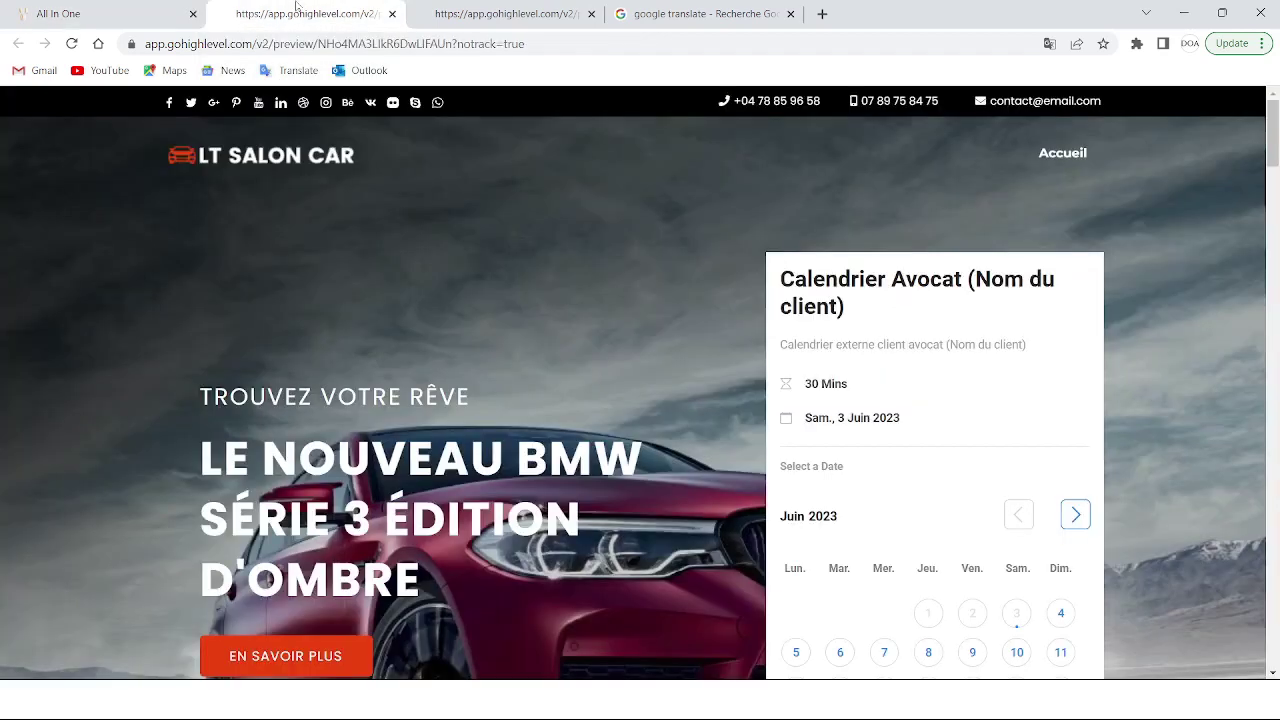
{"action": "left_click", "coordinate": [71, 43]}
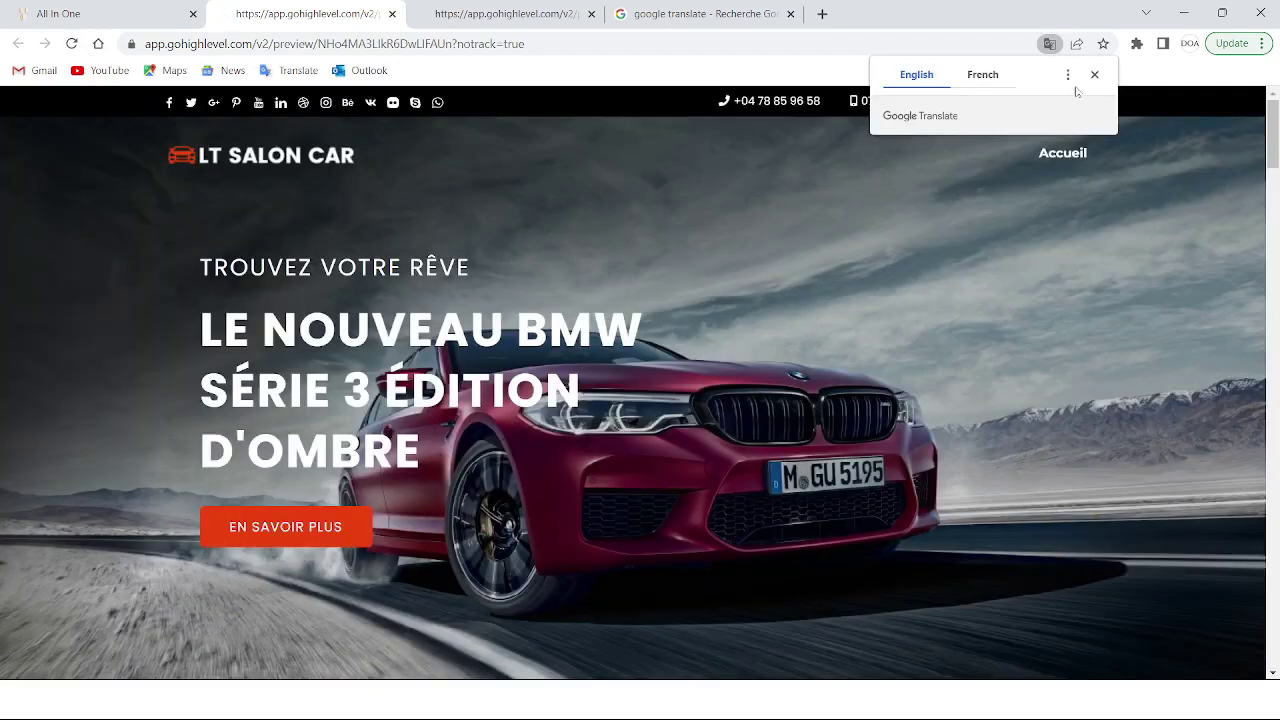
{"action": "left_click", "coordinate": [1092, 76]}
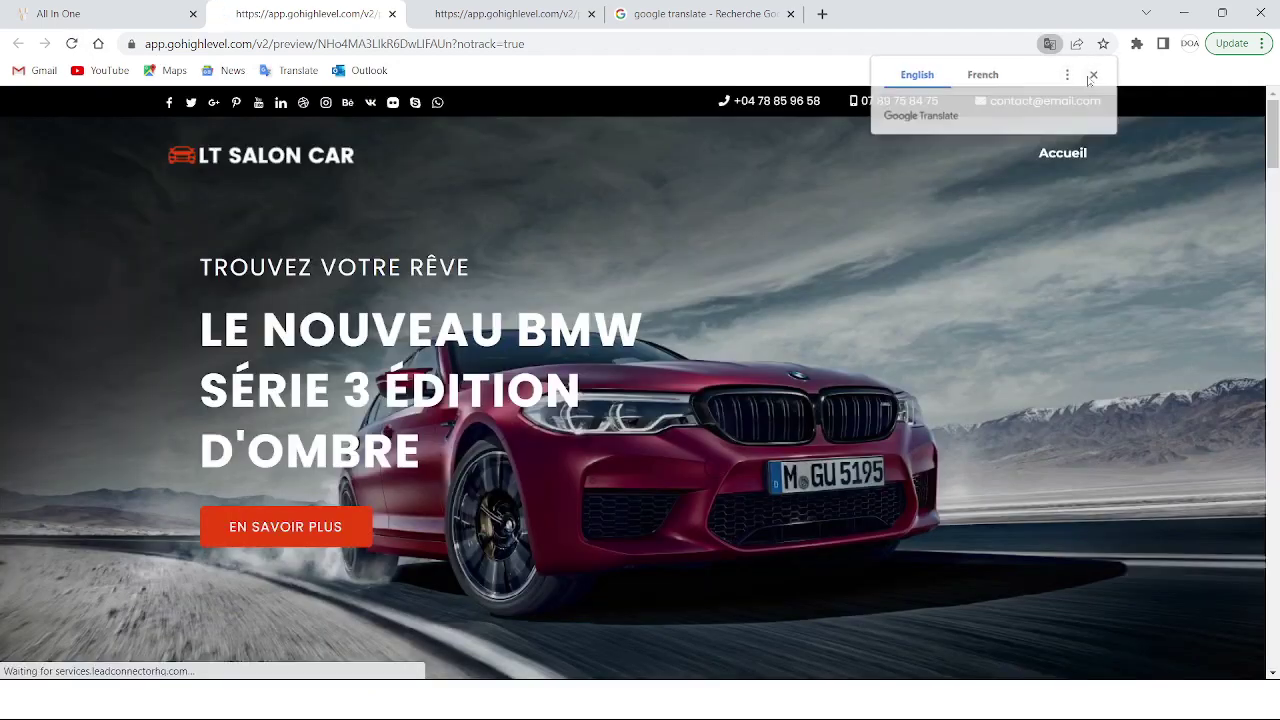
{"action": "scroll", "coordinate": [837, 434], "scroll_direction": "down", "scroll_amount": 7}
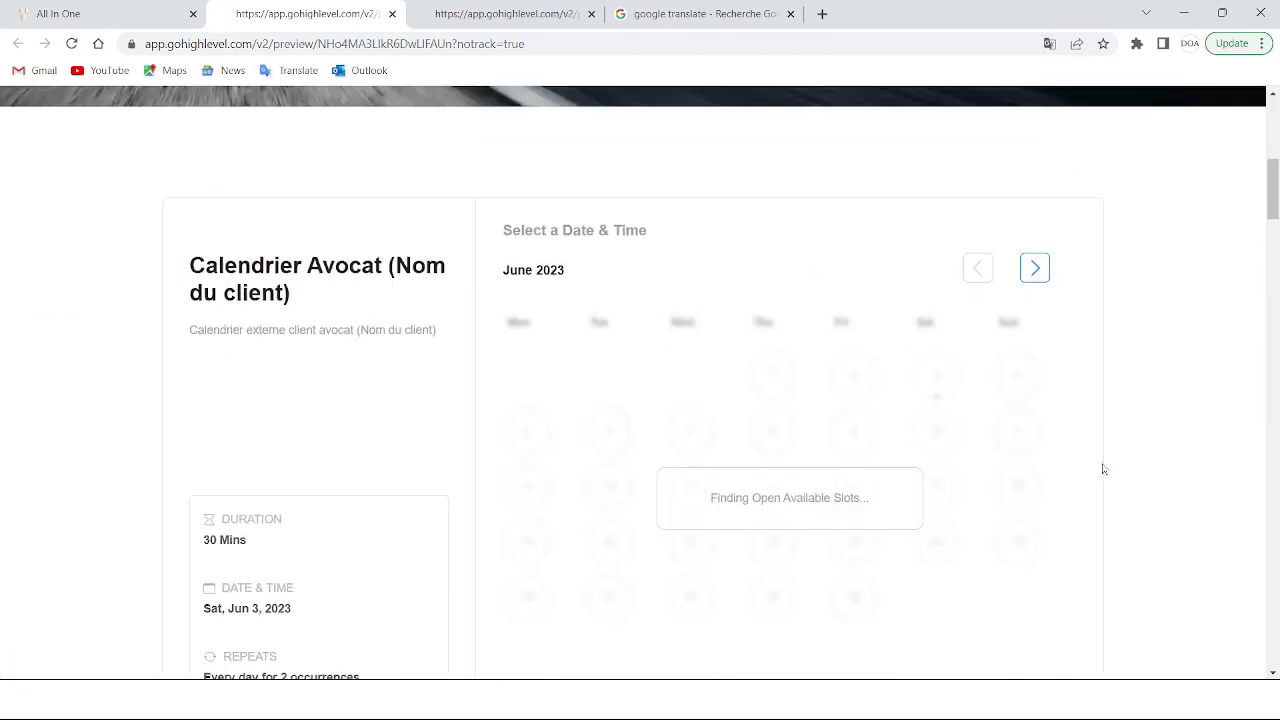
{"action": "scroll", "coordinate": [789, 446], "scroll_direction": "down", "scroll_amount": 2}
{"action": "scroll", "coordinate": [809, 517], "scroll_direction": "down", "scroll_amount": 3}
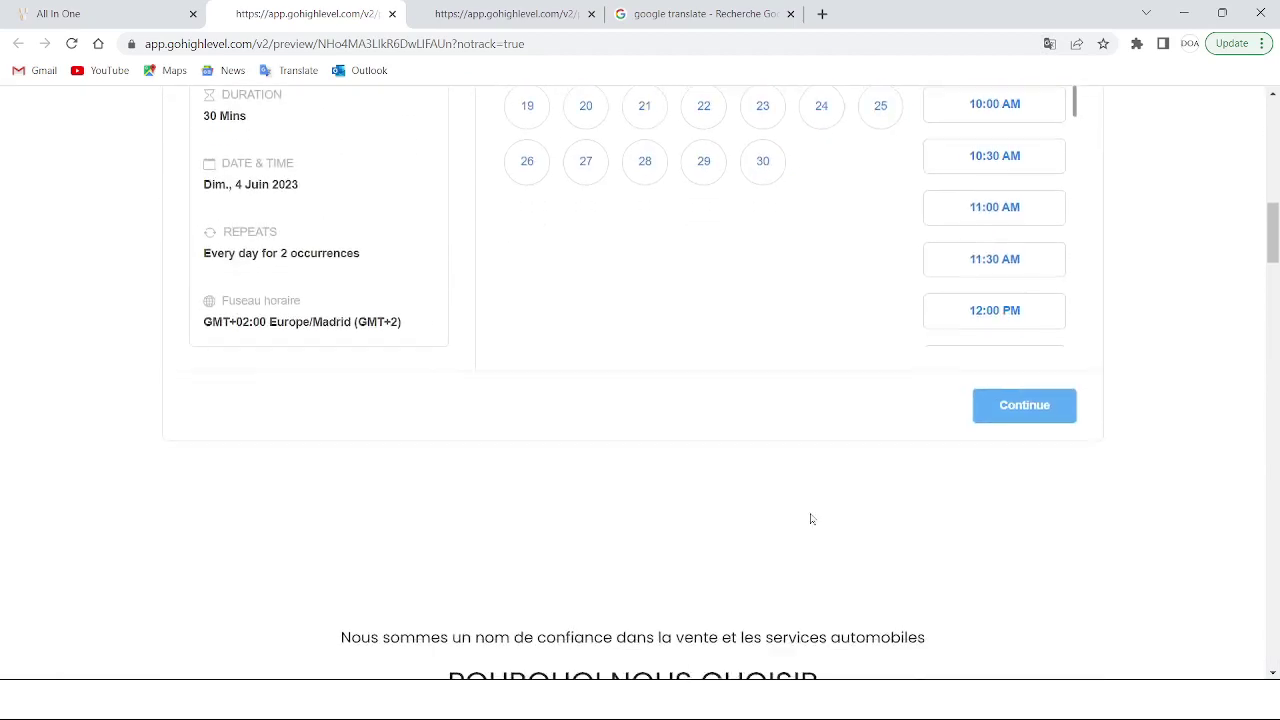
{"action": "scroll", "coordinate": [809, 517], "scroll_direction": "up", "scroll_amount": 3}
Test the widget by picking Thursday 8 June at 09:00 AM
{"action": "left_click", "coordinate": [717, 284]}
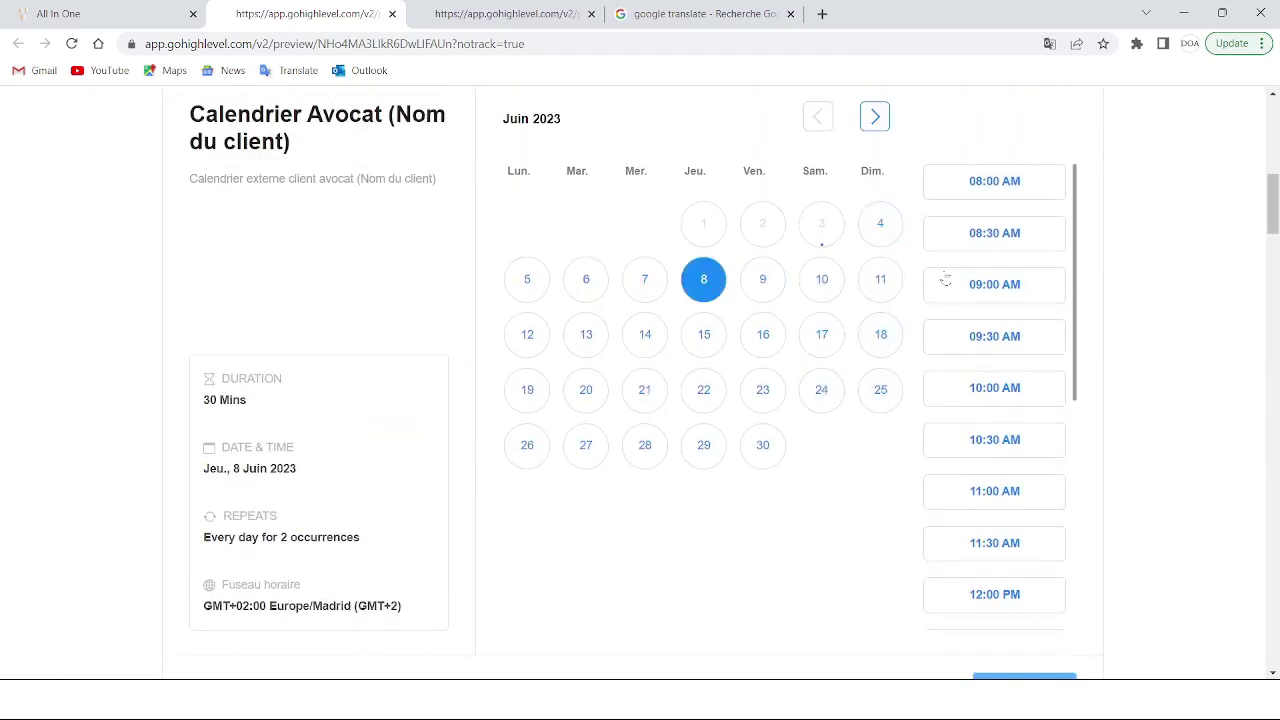
{"action": "left_click", "coordinate": [948, 284]}
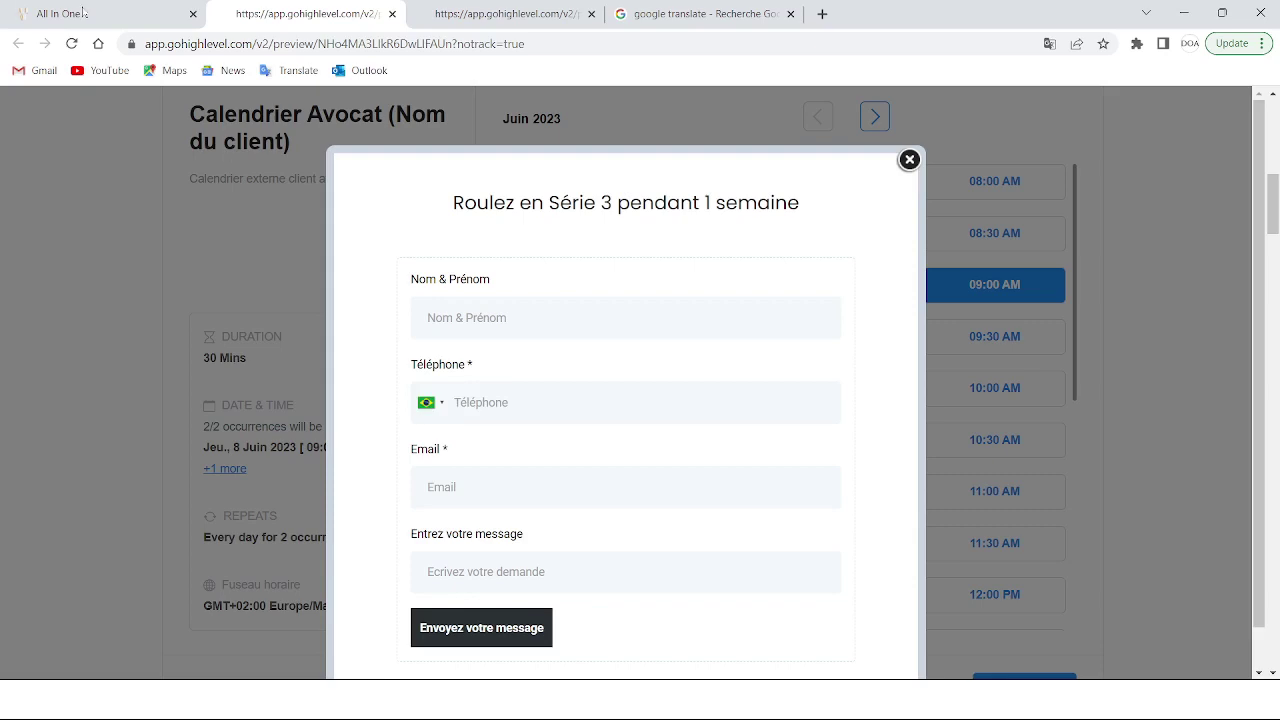
{"action": "left_click", "coordinate": [83, 13]}
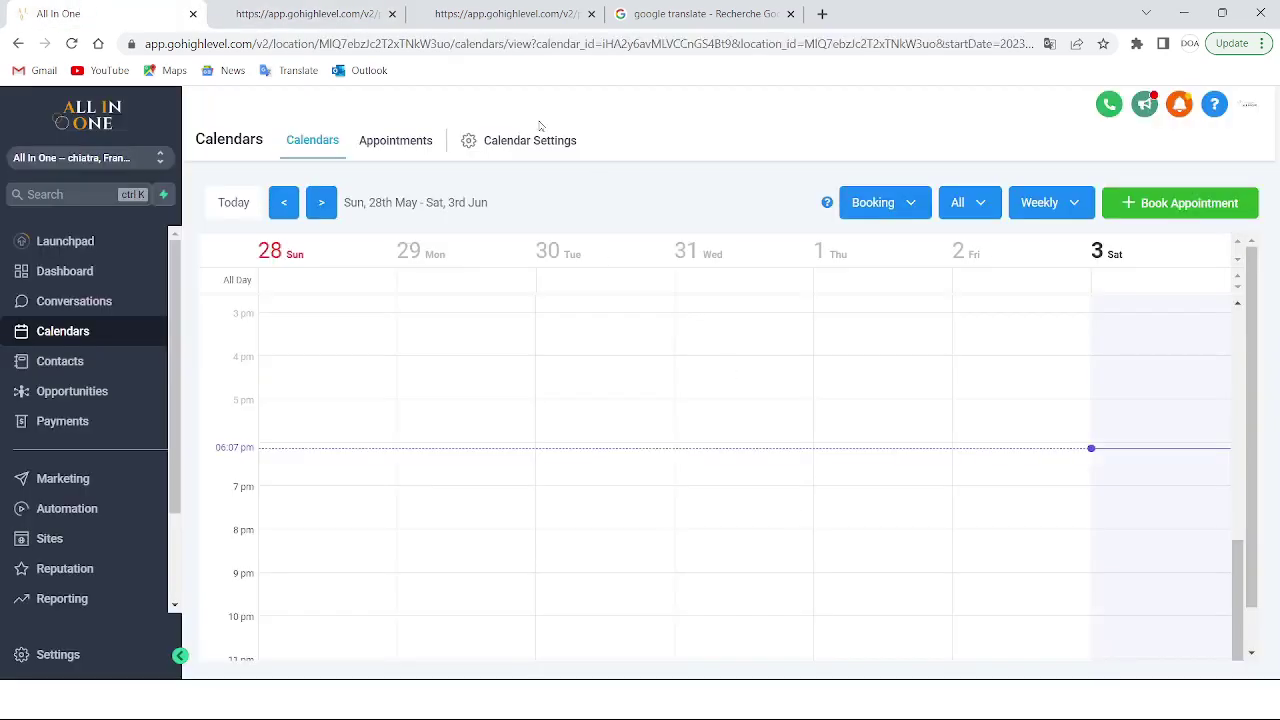
In calendar Preferences, keep French and Monday start, choose 13:30 time format, and save
{"action": "left_click", "coordinate": [522, 141]}
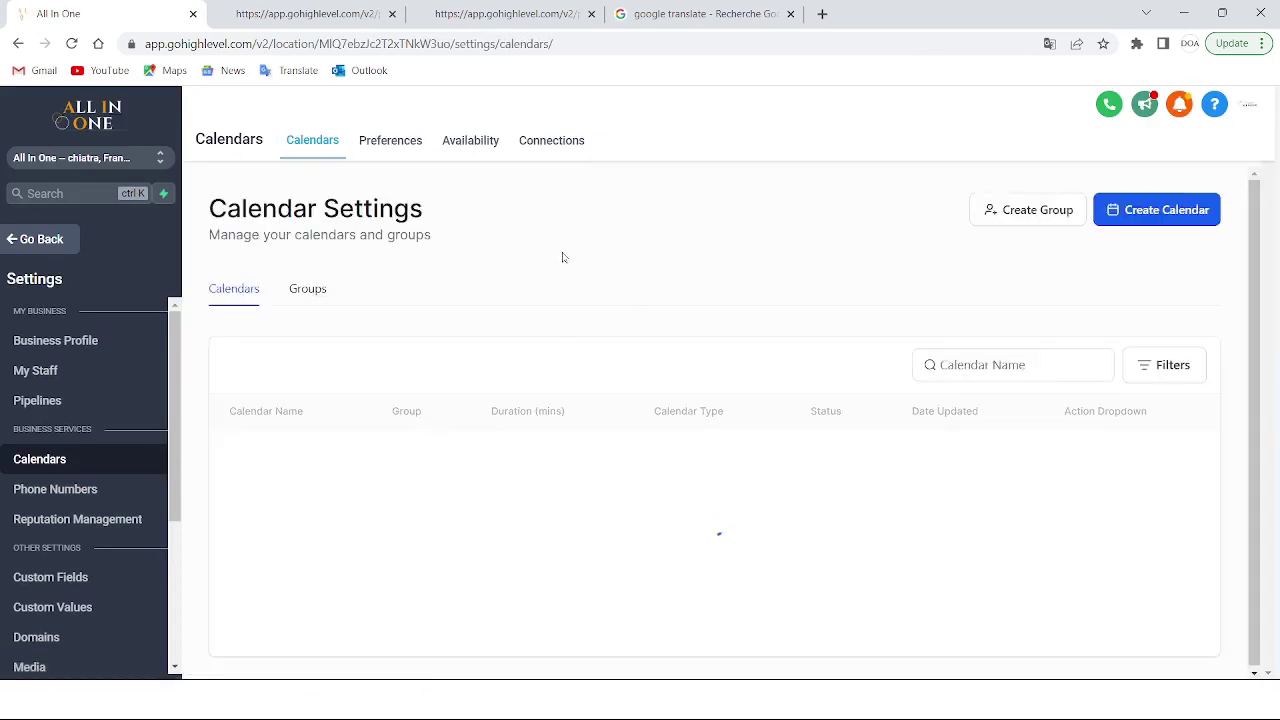
{"action": "left_click", "coordinate": [398, 145]}
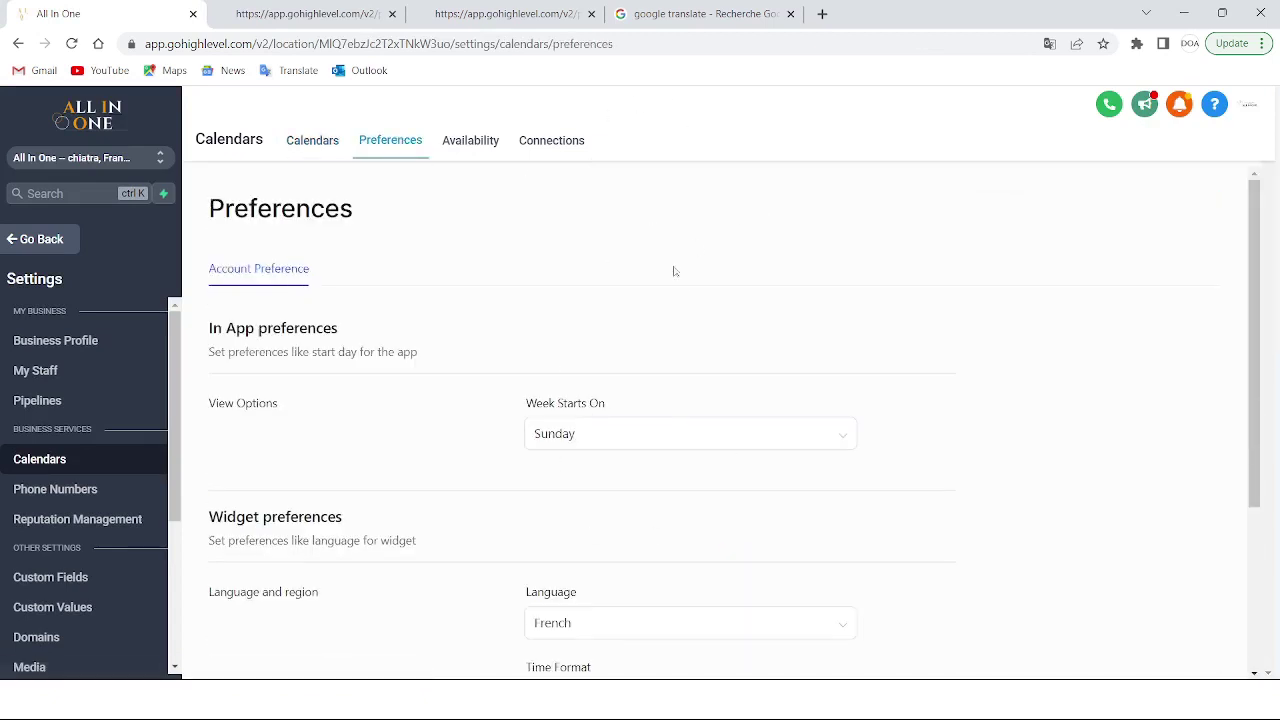
{"action": "scroll", "coordinate": [740, 449], "scroll_direction": "down", "scroll_amount": 3}
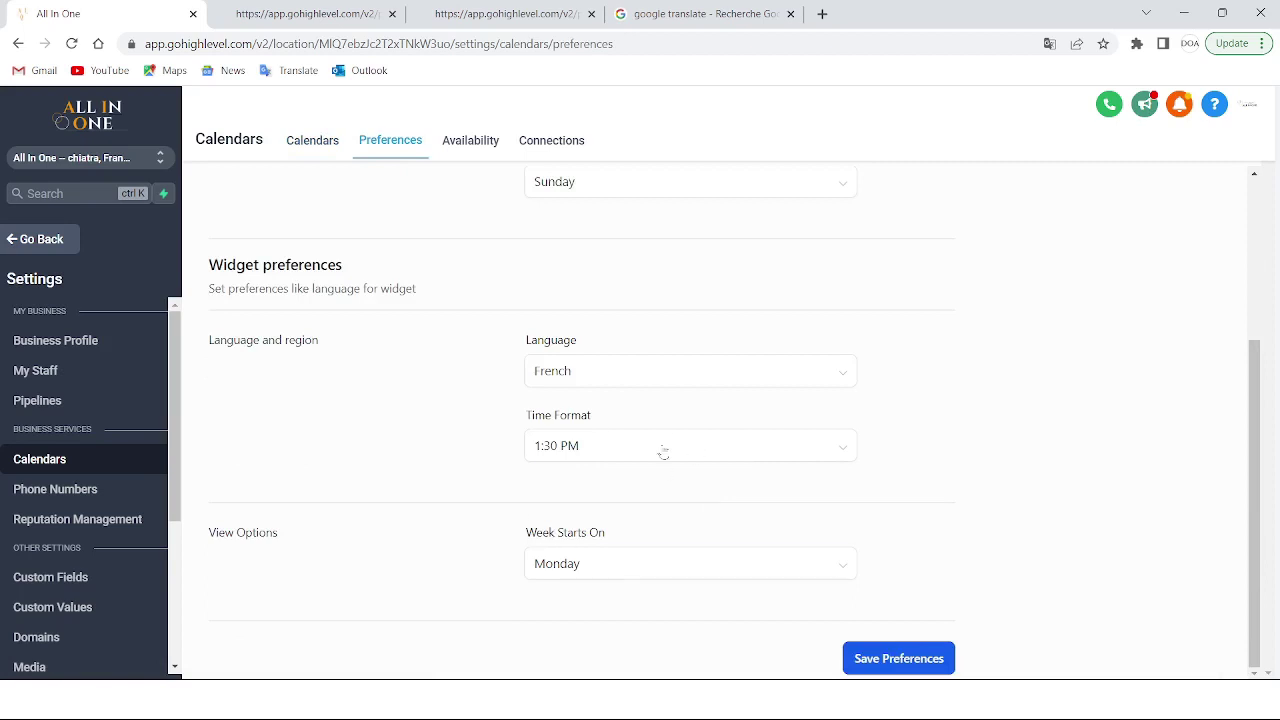
{"action": "left_click", "coordinate": [626, 369]}
{"action": "left_click", "coordinate": [569, 474]}
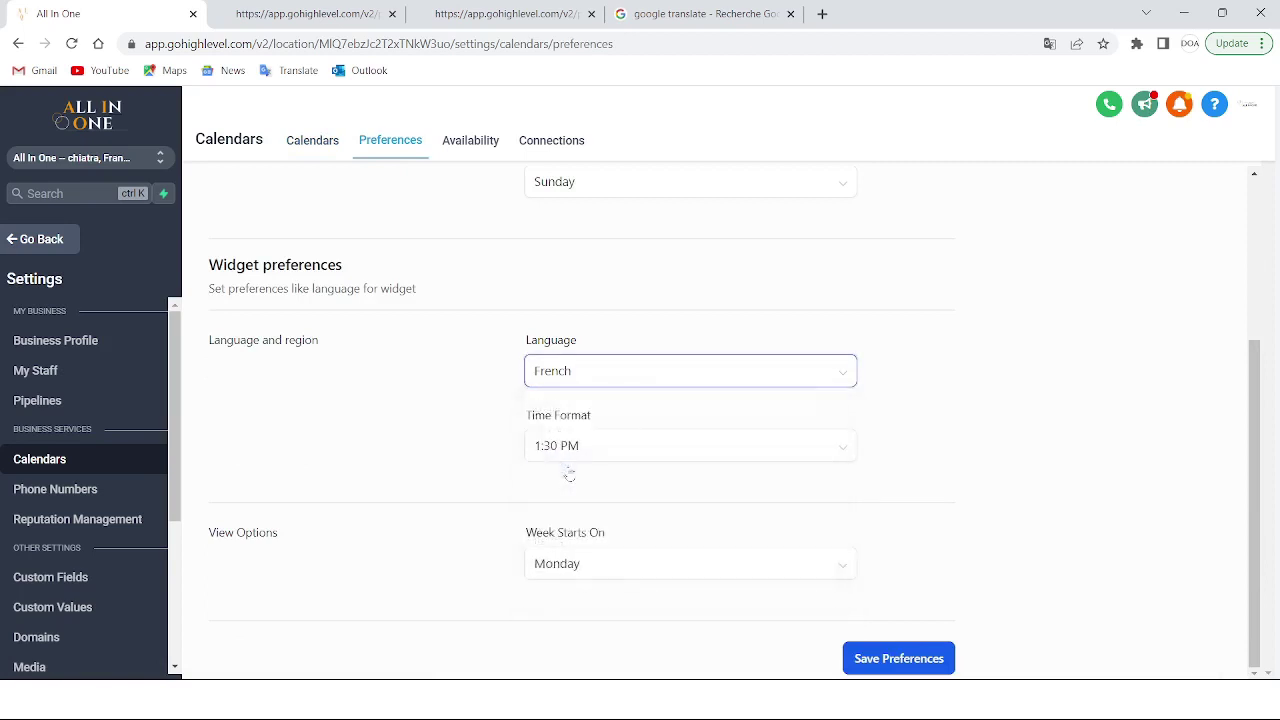
{"action": "left_click", "coordinate": [652, 560]}
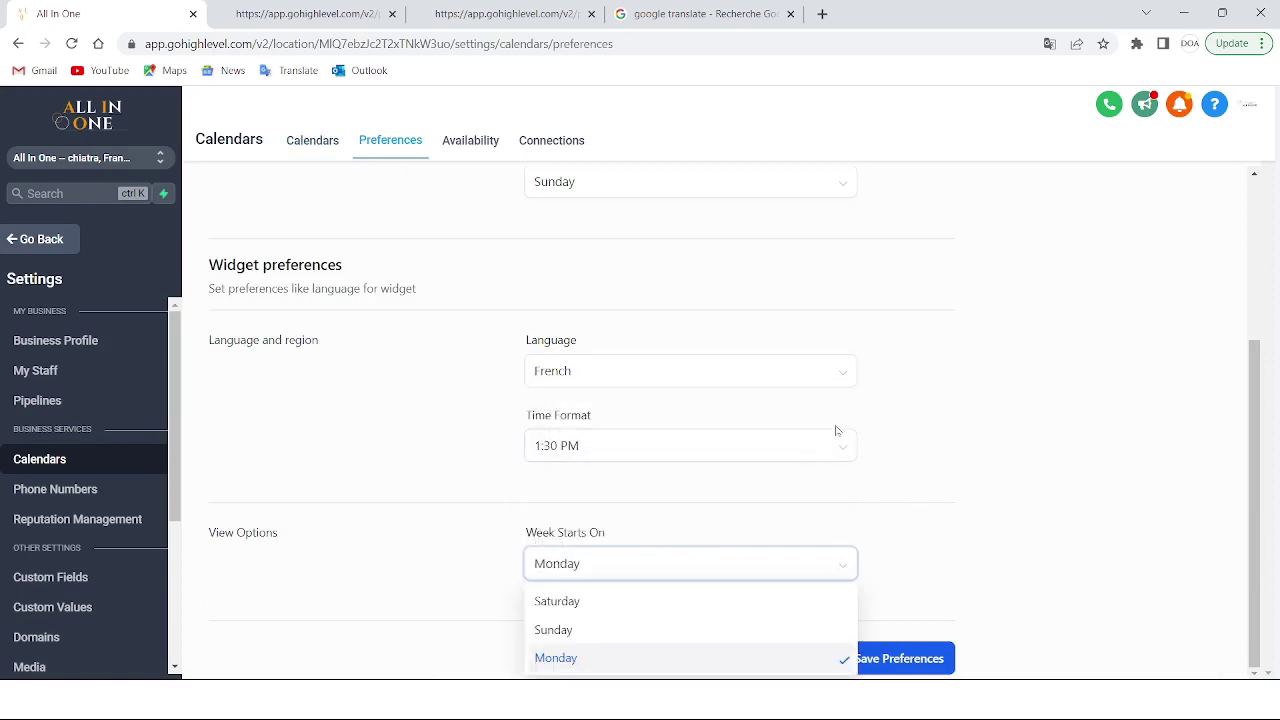
{"action": "left_click", "coordinate": [586, 657]}
{"action": "left_click", "coordinate": [652, 450]}
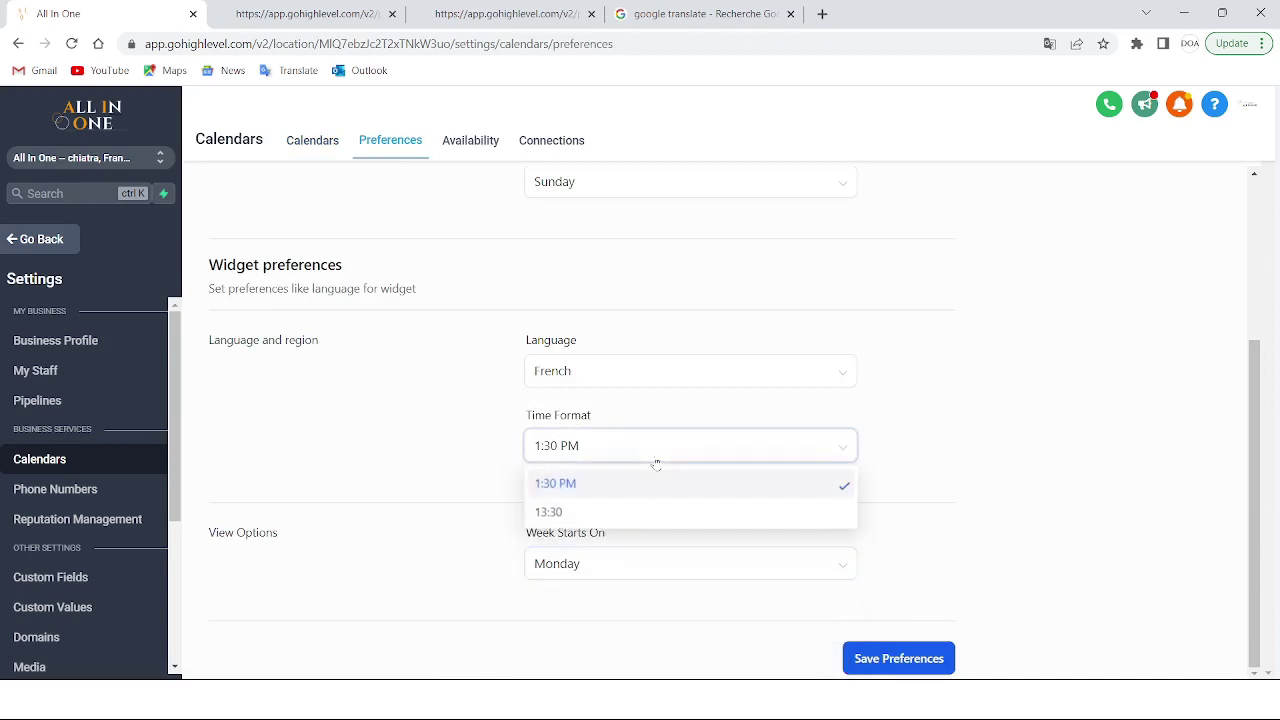
{"action": "left_click", "coordinate": [580, 510]}
{"action": "left_click", "coordinate": [903, 650]}
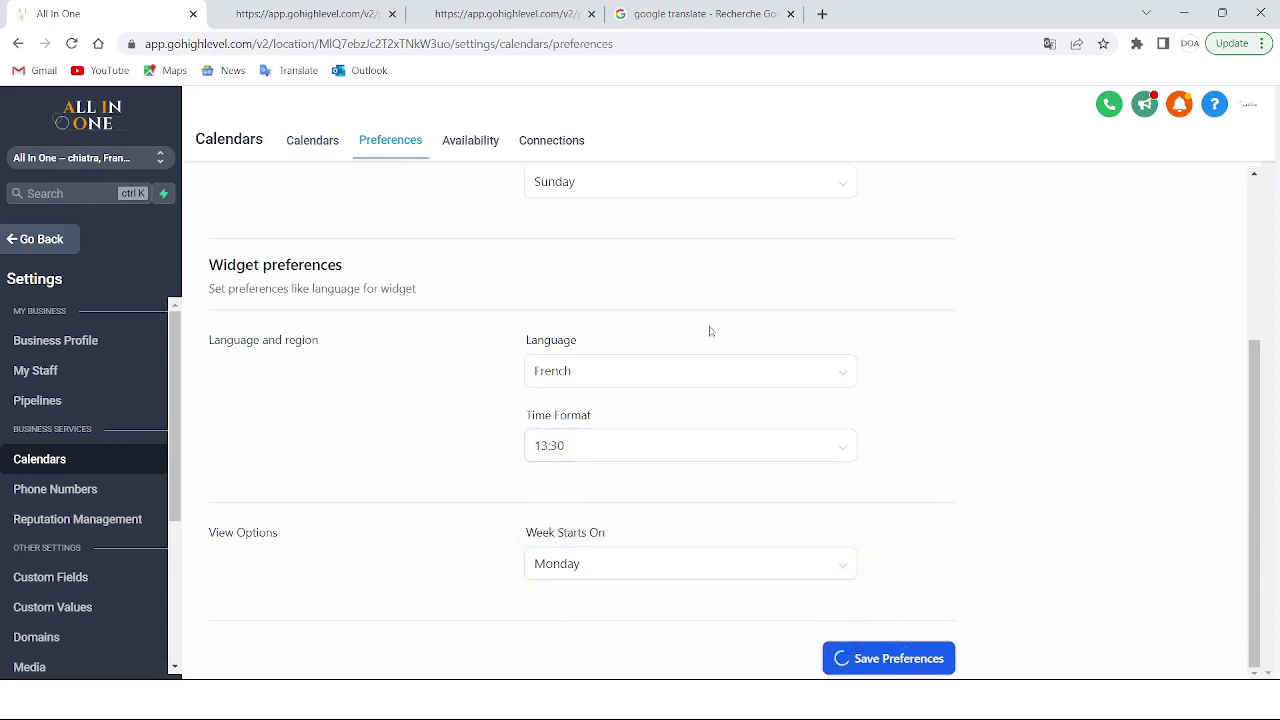
{"action": "key", "text": "ctrl+Tab"}
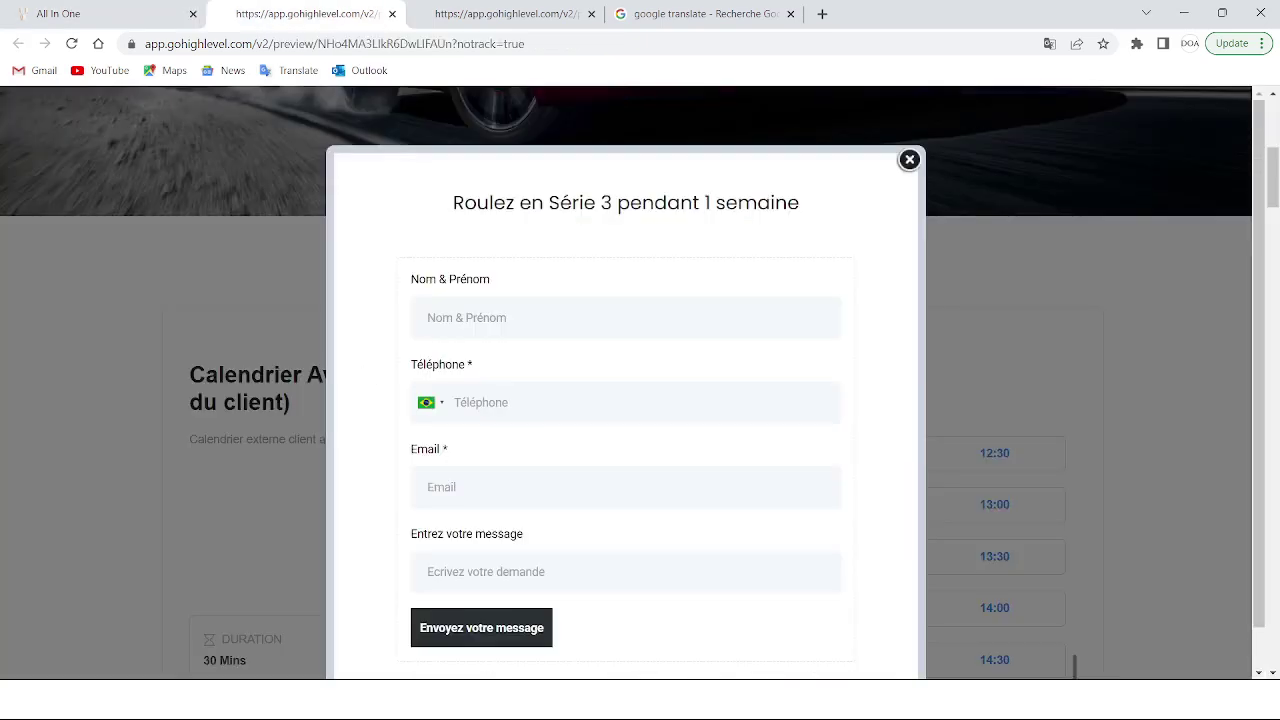
Close the booking form popup and scroll the preview to the 24-hour time slots
{"action": "left_click", "coordinate": [907, 162]}
{"action": "scroll", "coordinate": [778, 388], "scroll_direction": "down", "scroll_amount": 2}
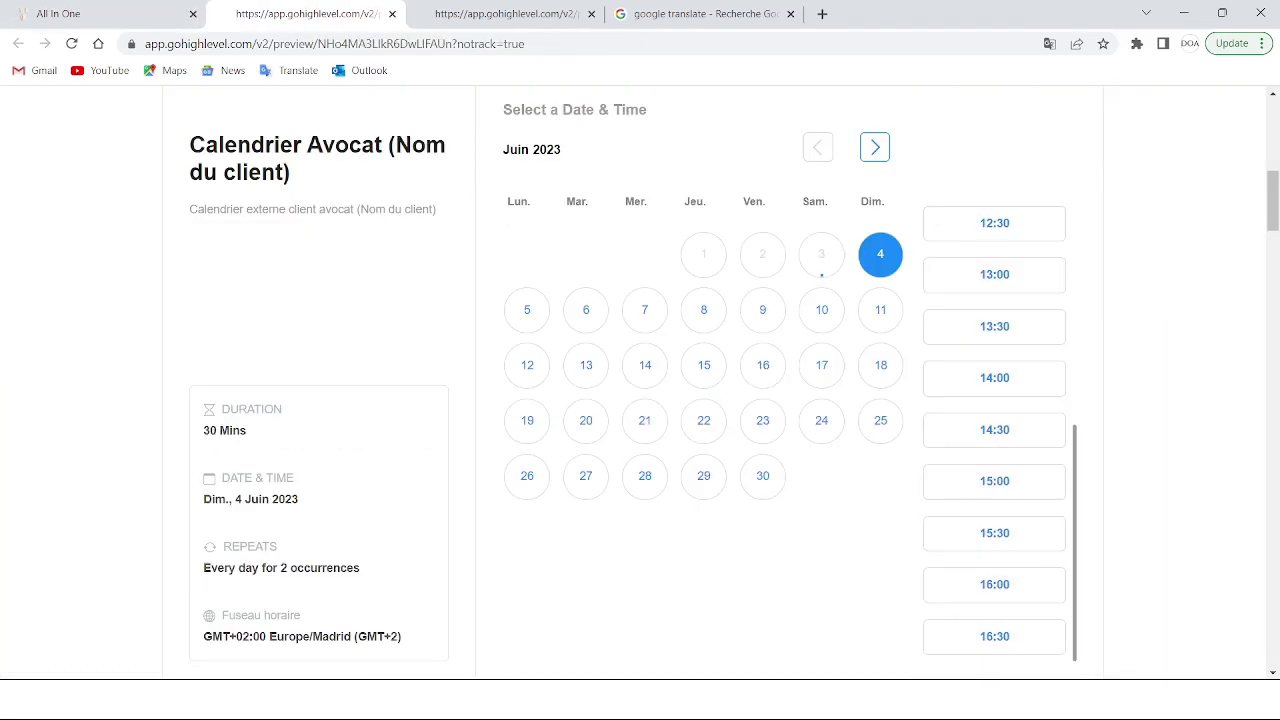
{"action": "key", "text": "ctrl+shift+Tab"}
{"action": "left_click", "coordinate": [330, 8]}
{"action": "scroll", "coordinate": [826, 370], "scroll_direction": "down", "scroll_amount": 1}
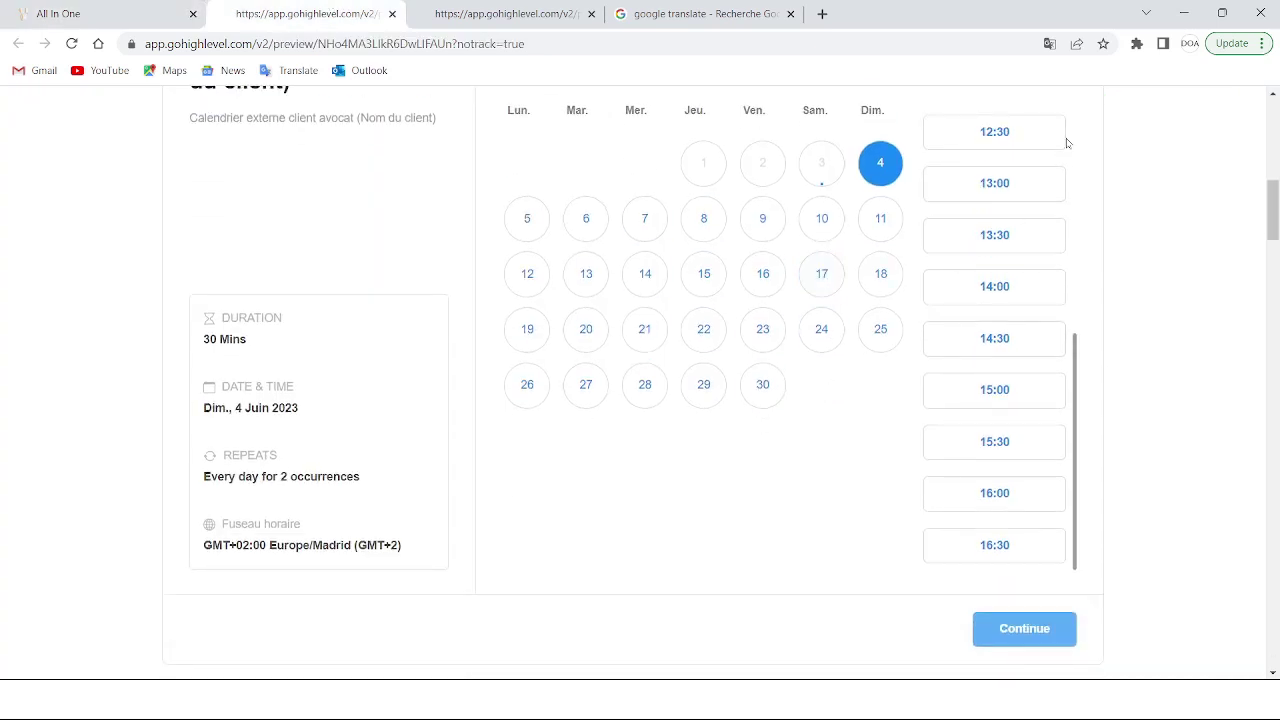
{"action": "scroll", "coordinate": [1004, 280], "scroll_direction": "up", "scroll_amount": 2}
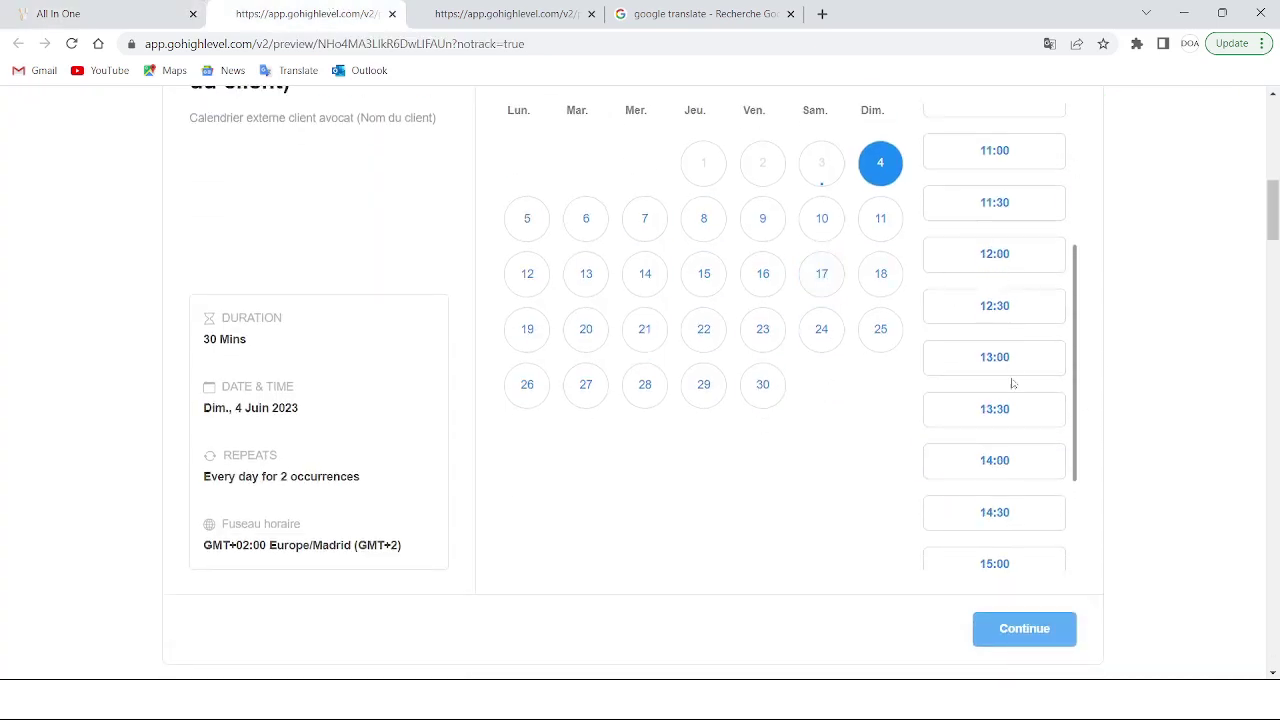
{"action": "scroll", "coordinate": [1012, 383], "scroll_direction": "down", "scroll_amount": 2}
Pick the 15:30, 16:00 and finally 16:30 slots for Sunday 4 June
{"action": "left_click", "coordinate": [1026, 445]}
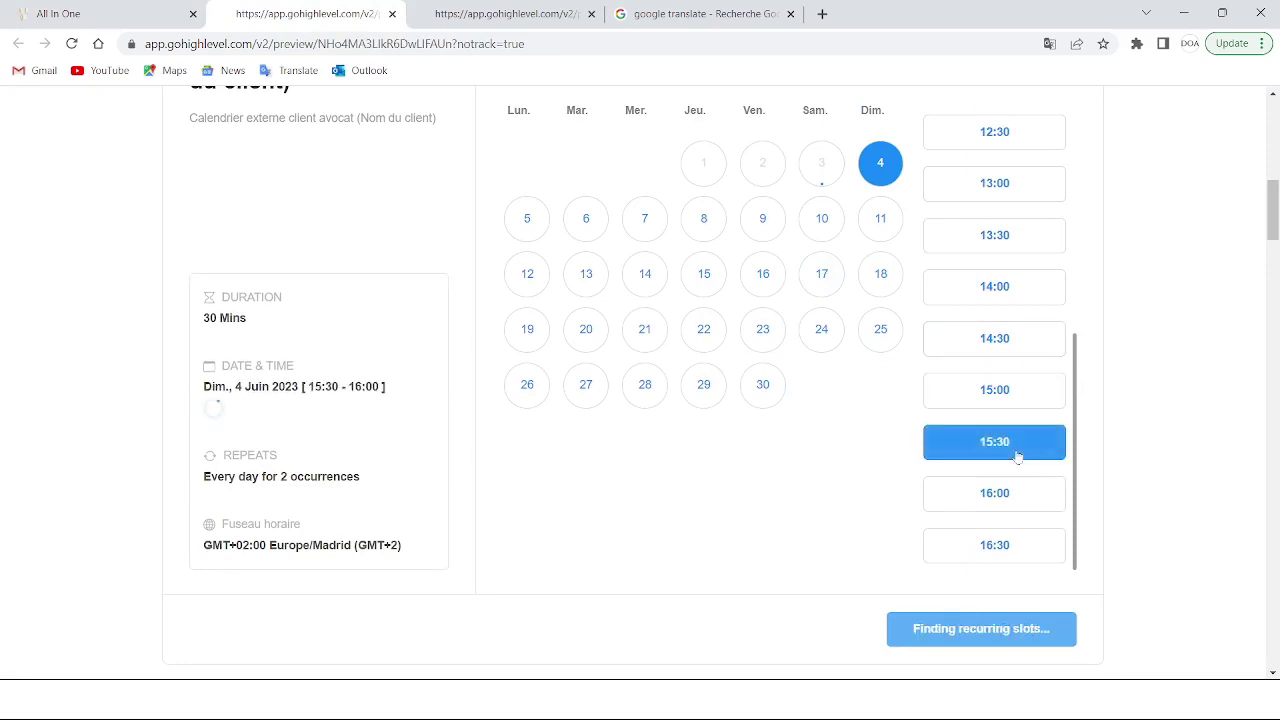
{"action": "left_click", "coordinate": [1014, 492]}
{"action": "left_click", "coordinate": [1014, 545]}
{"action": "scroll", "coordinate": [1023, 363], "scroll_direction": "down", "scroll_amount": 1}
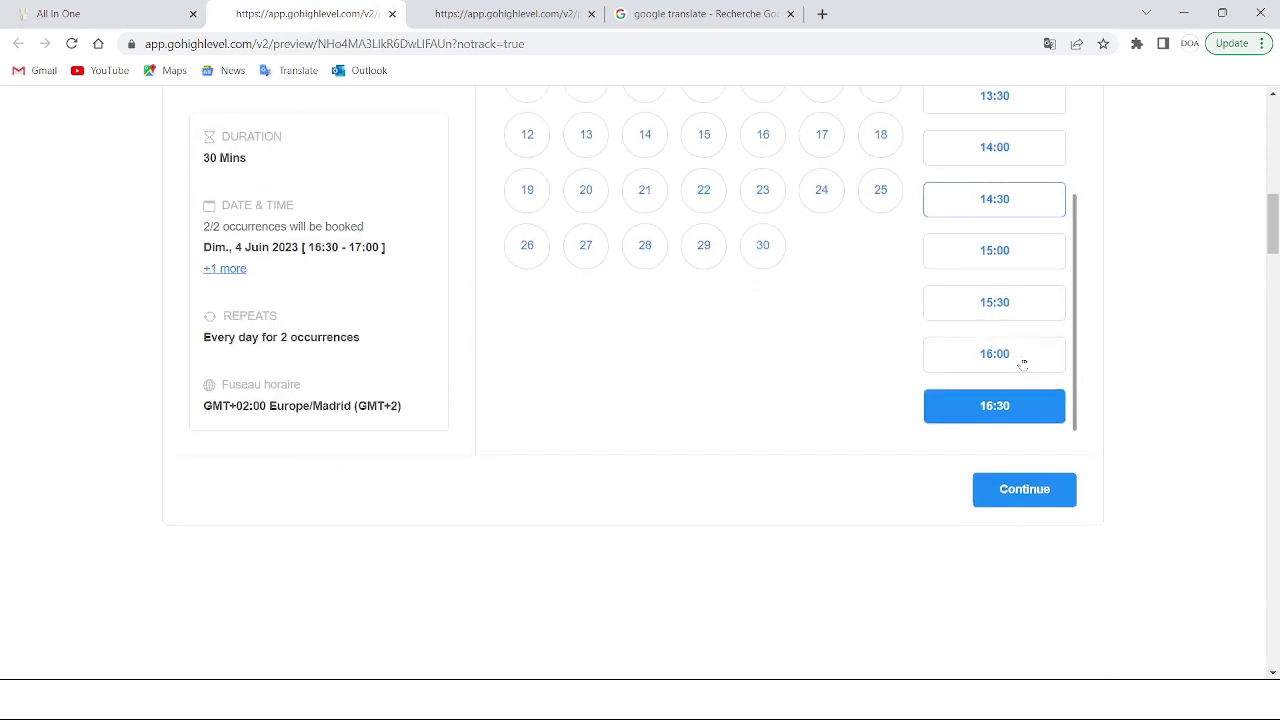
{"action": "scroll", "coordinate": [420, 250], "scroll_direction": "up", "scroll_amount": 5}
{"action": "left_click", "coordinate": [102, 18]}
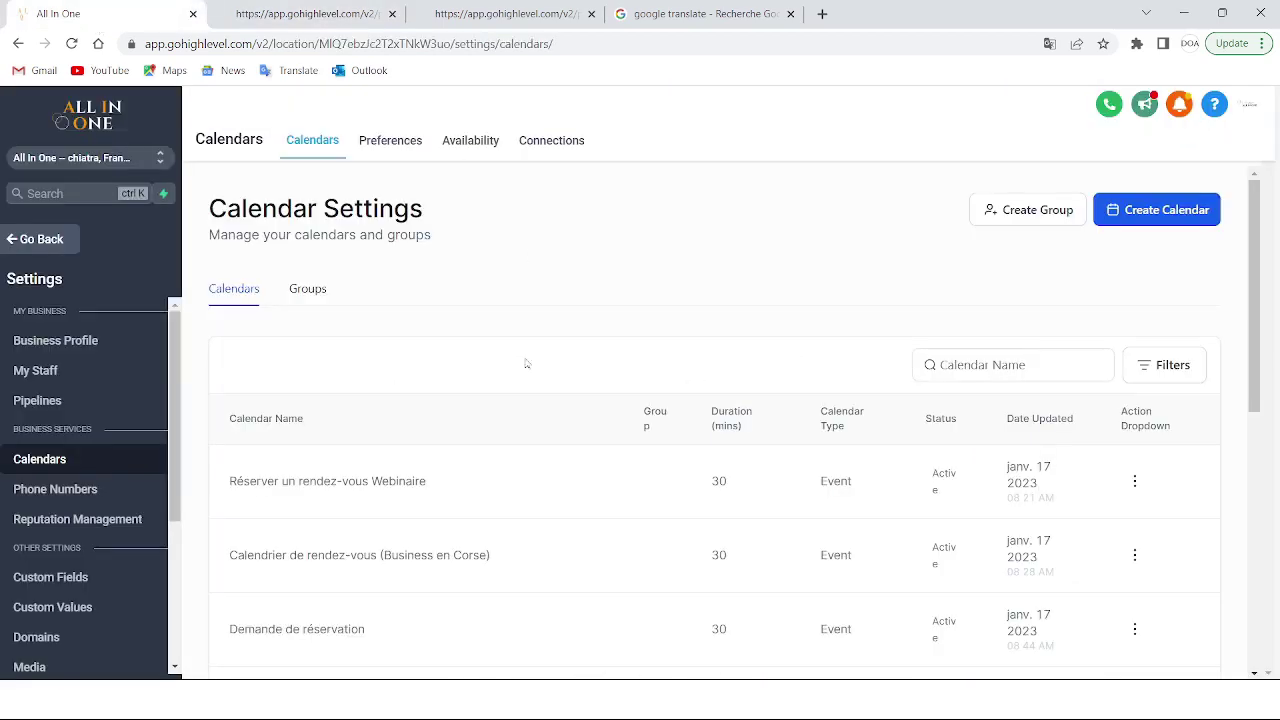
{"action": "left_click", "coordinate": [300, 14]}
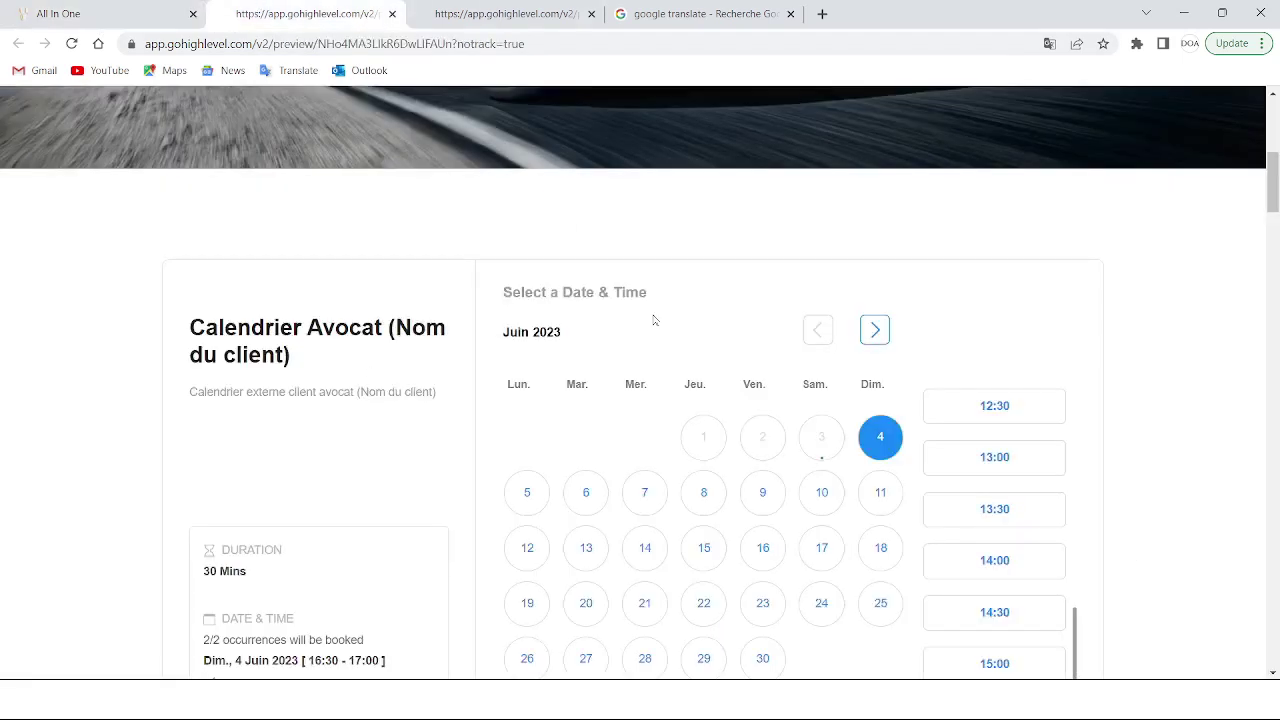